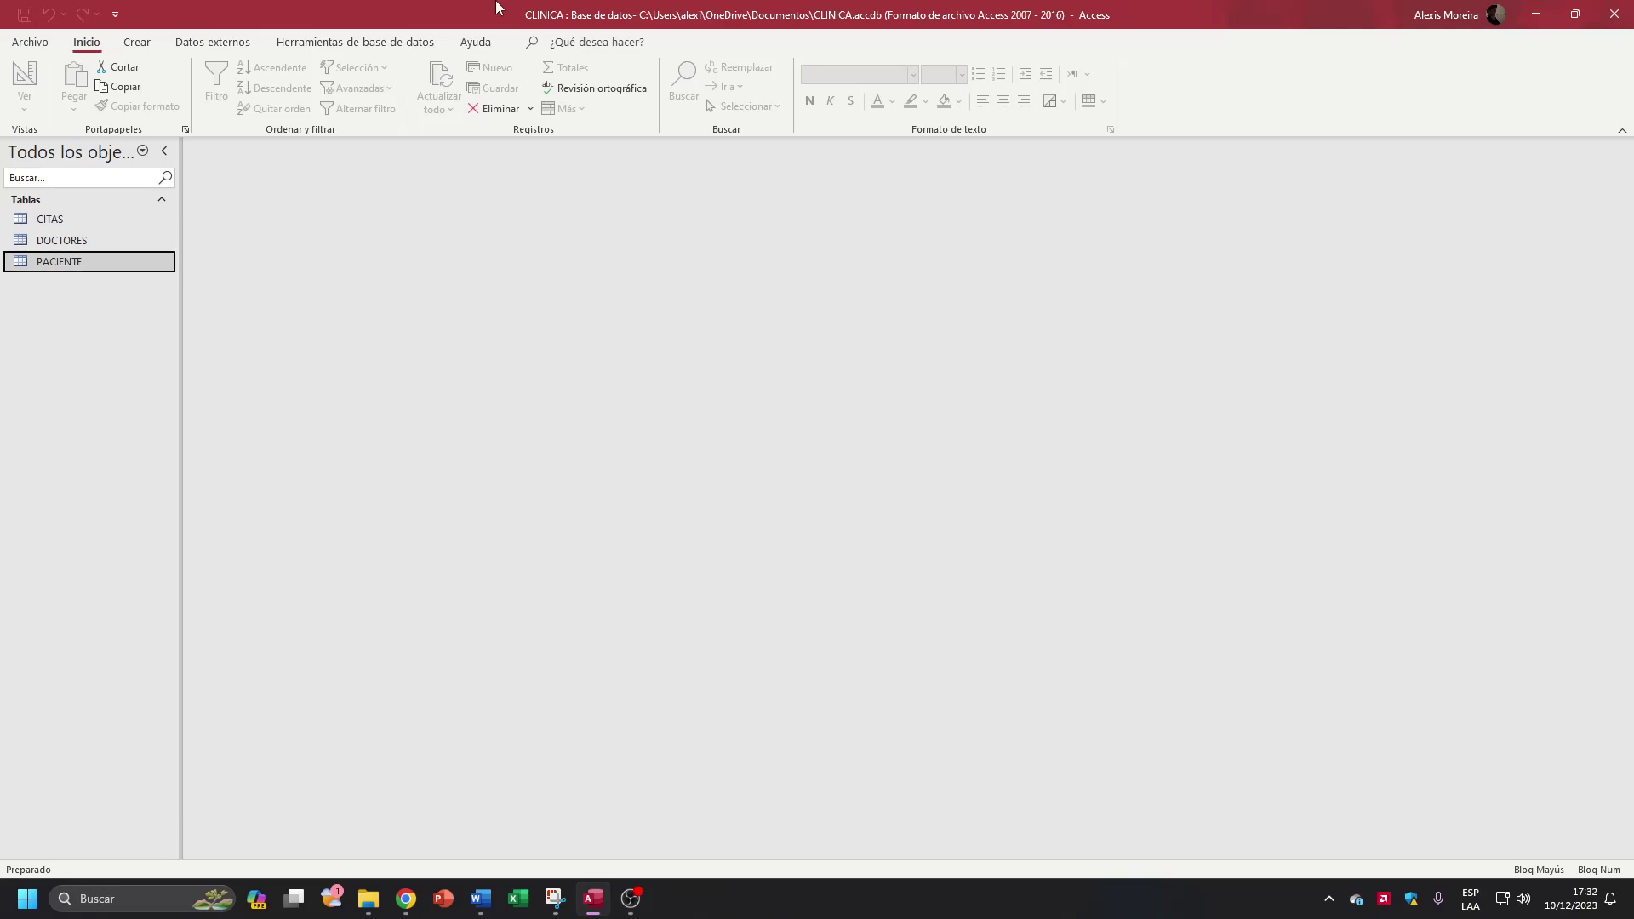
Step: Open the CITAS, DOCTORES and PACIENTE tables and view their Relationships diagram
double_click(53, 220)
double_click(53, 242)
double_click(53, 257)
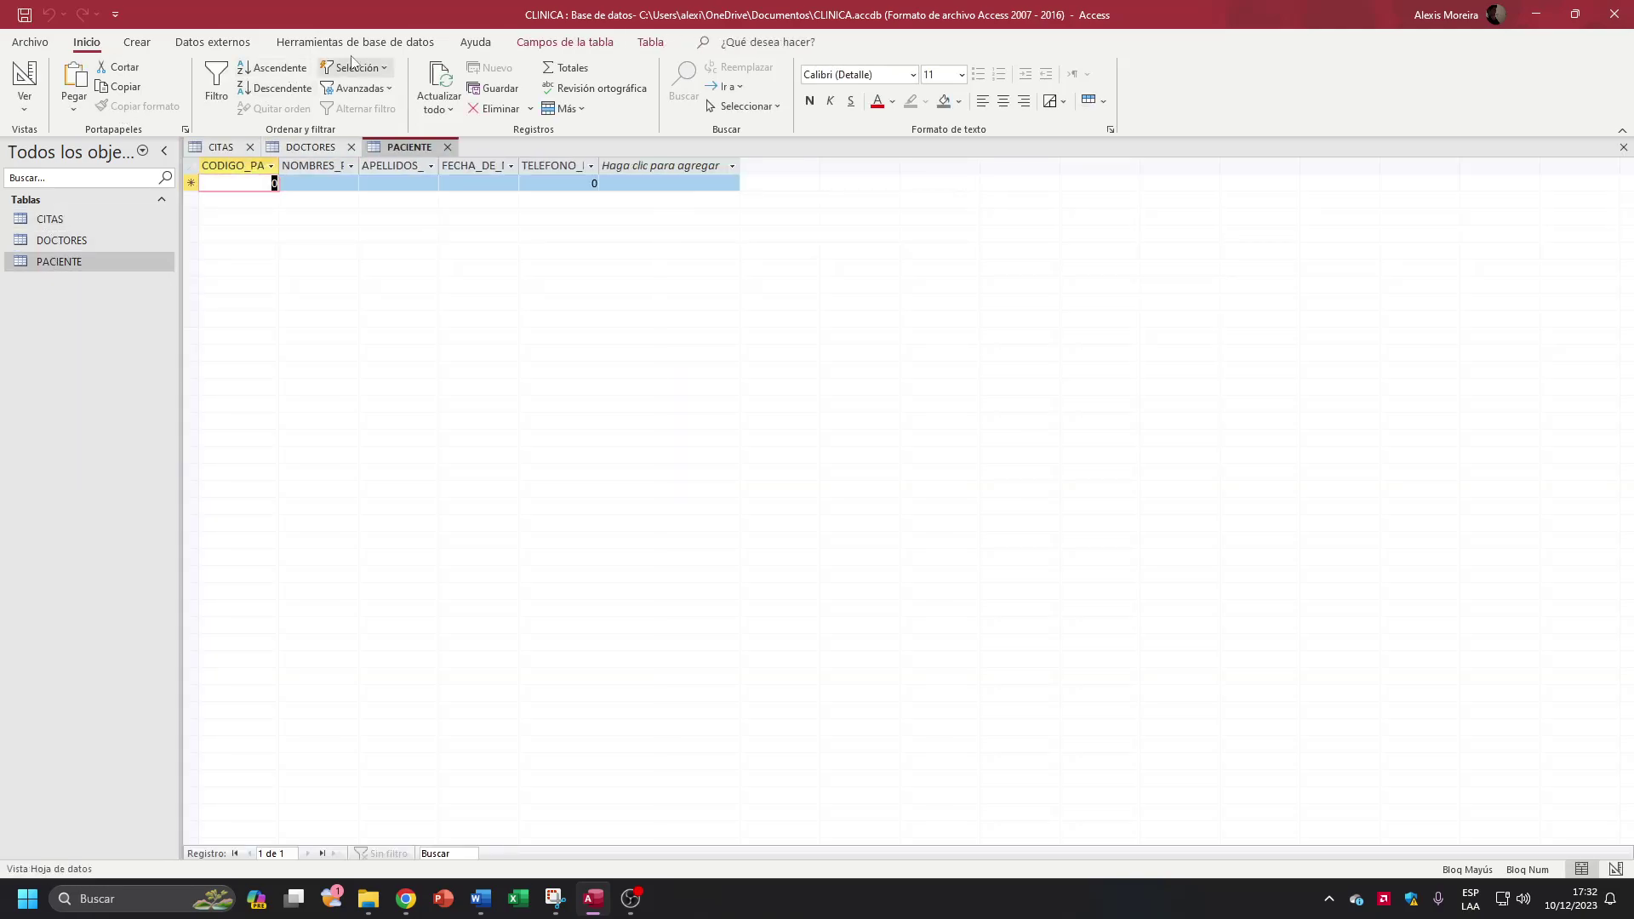
left_click(403, 44)
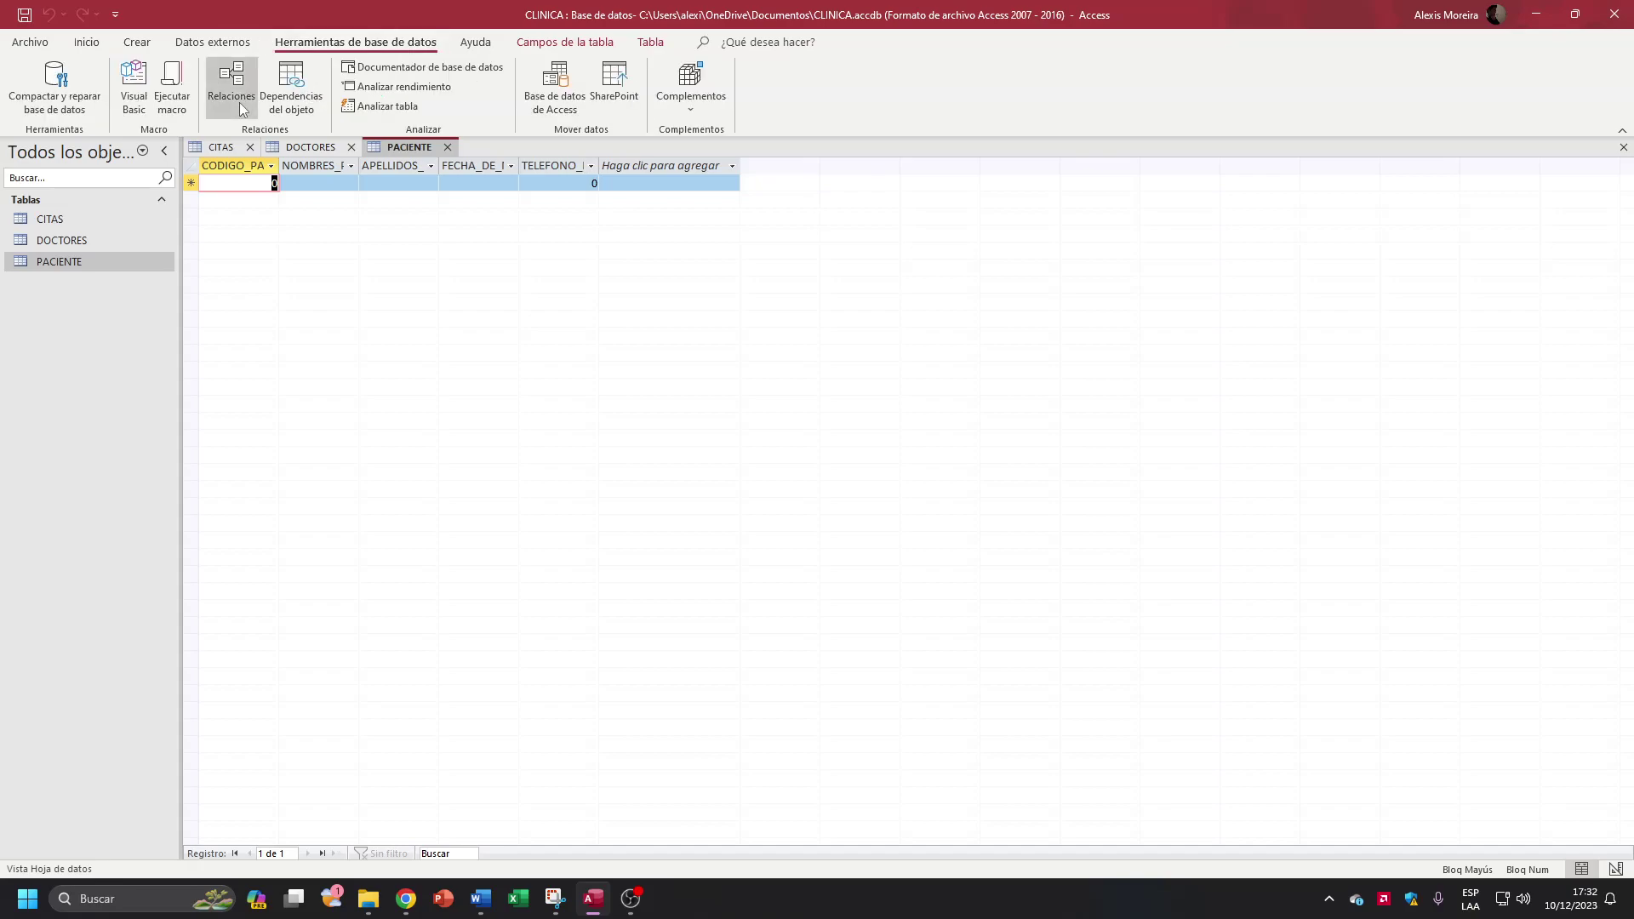
left_click(239, 94)
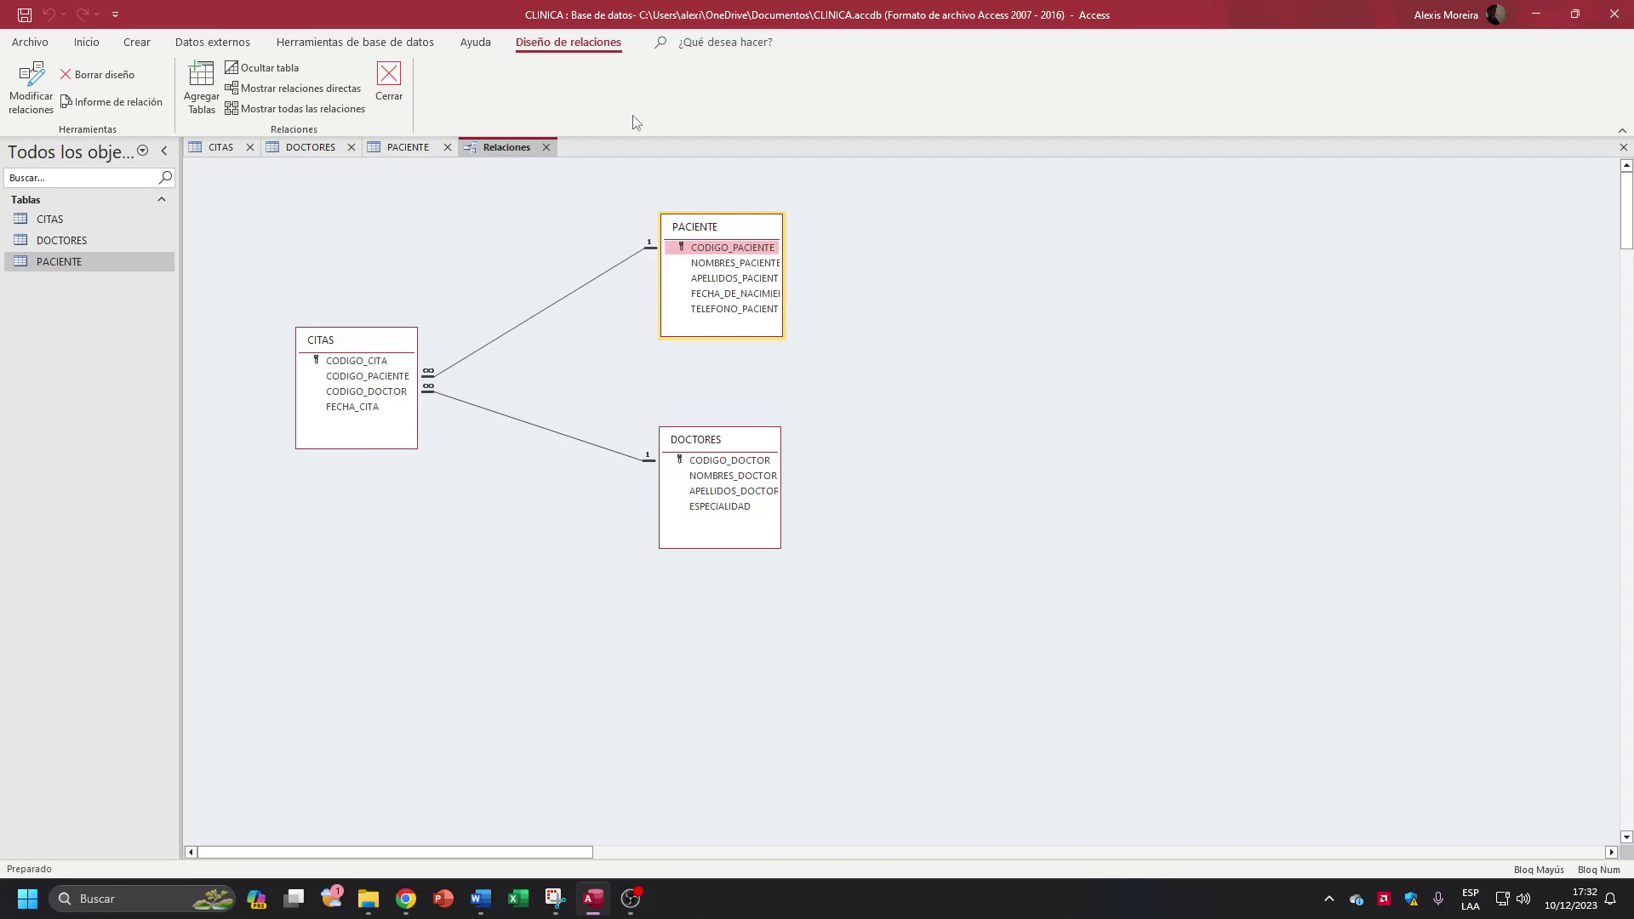
Step: Close the Relationships diagram and the PACIENTE, DOCTORES and CITAS tables
left_click(548, 149)
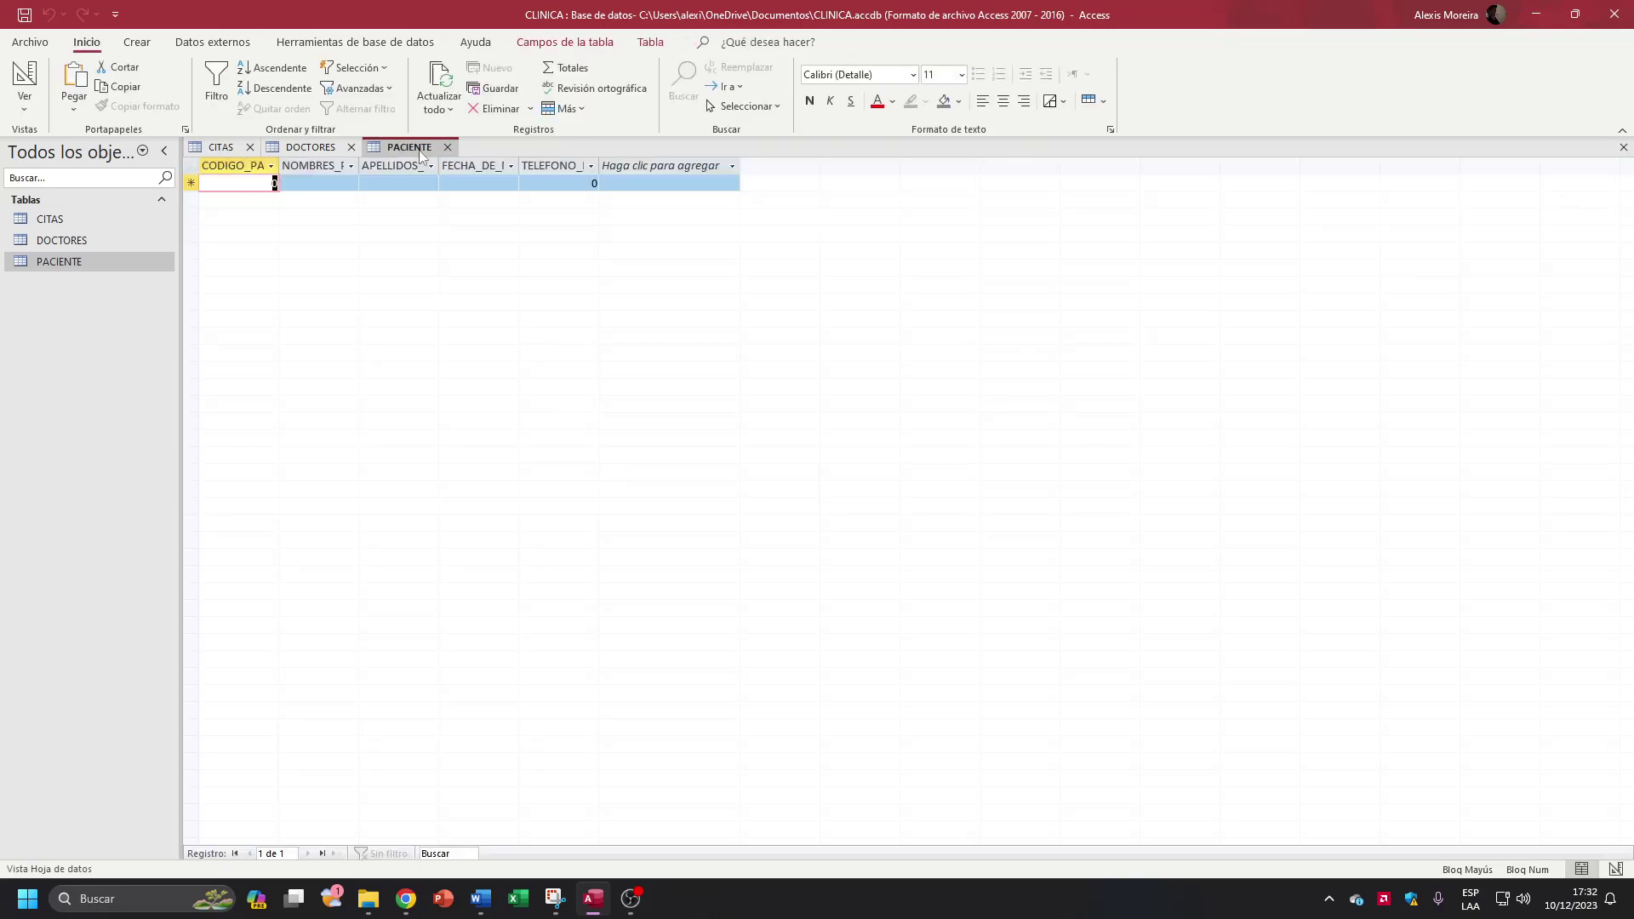
left_click(447, 146)
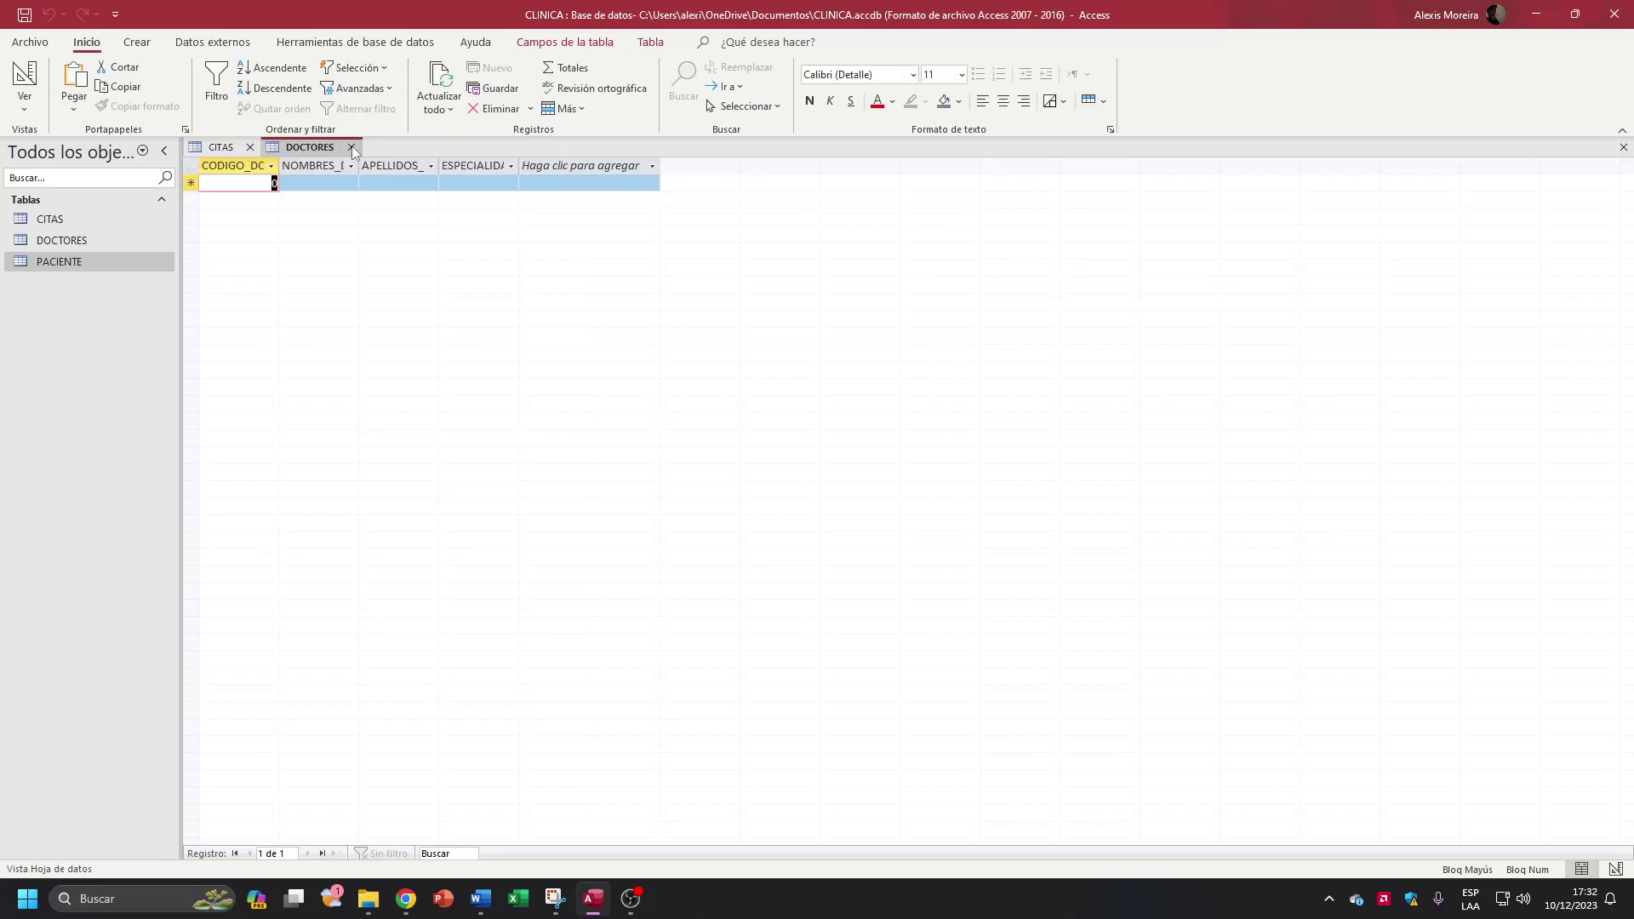
left_click(351, 146)
left_click(249, 147)
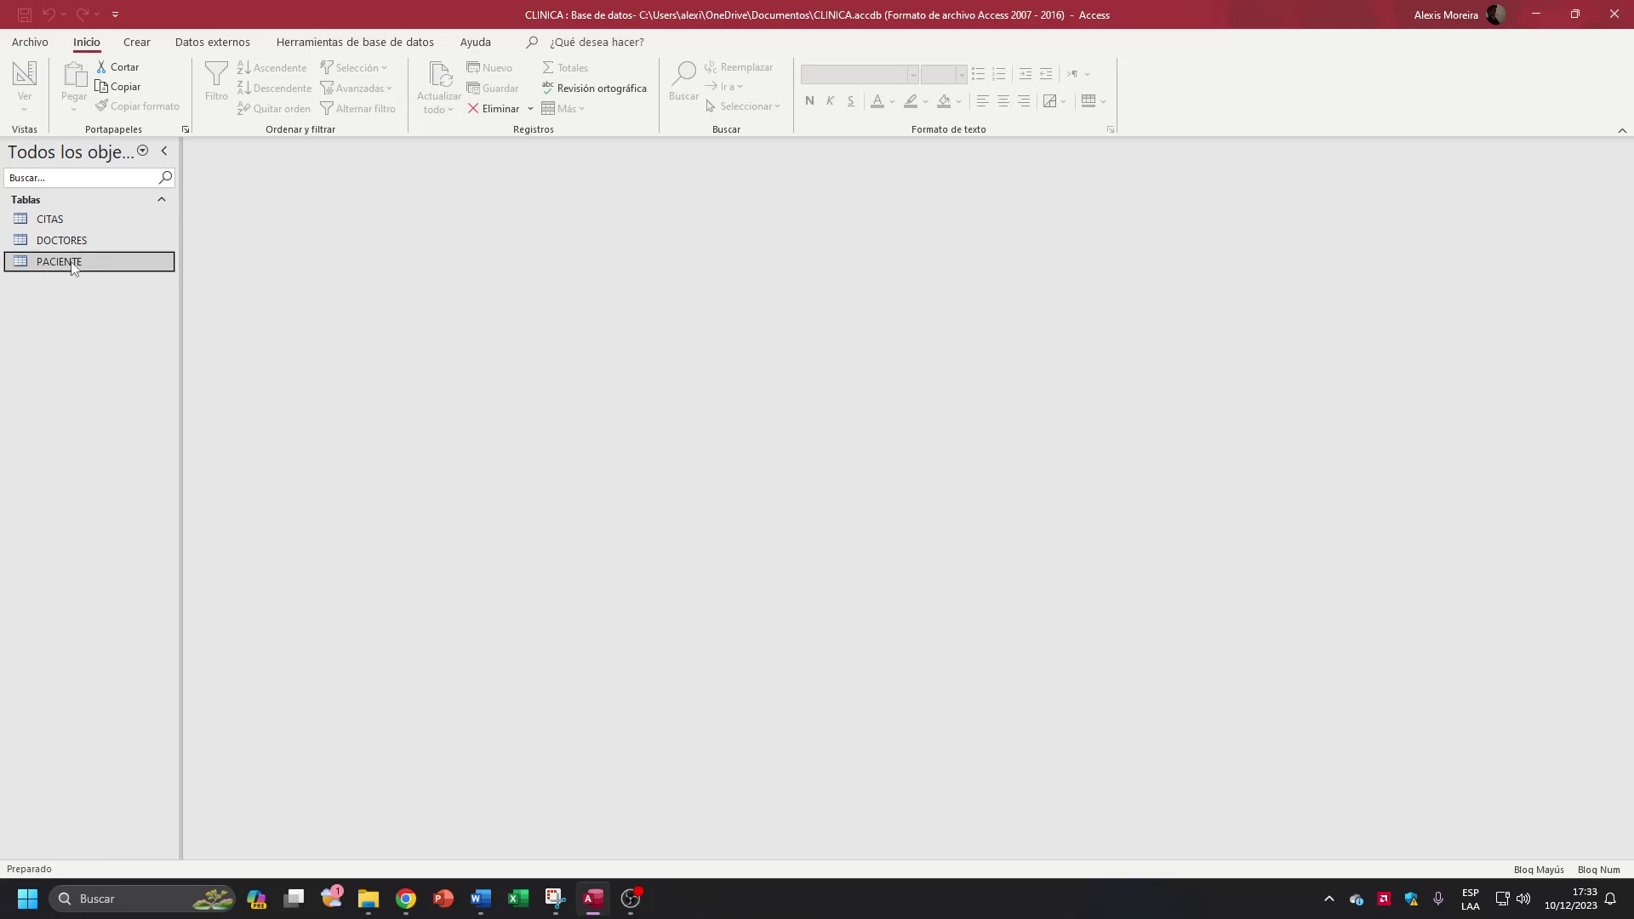
Step: Reopen the CITAS, DOCTORES and PACIENTE tables
double_click(79, 220)
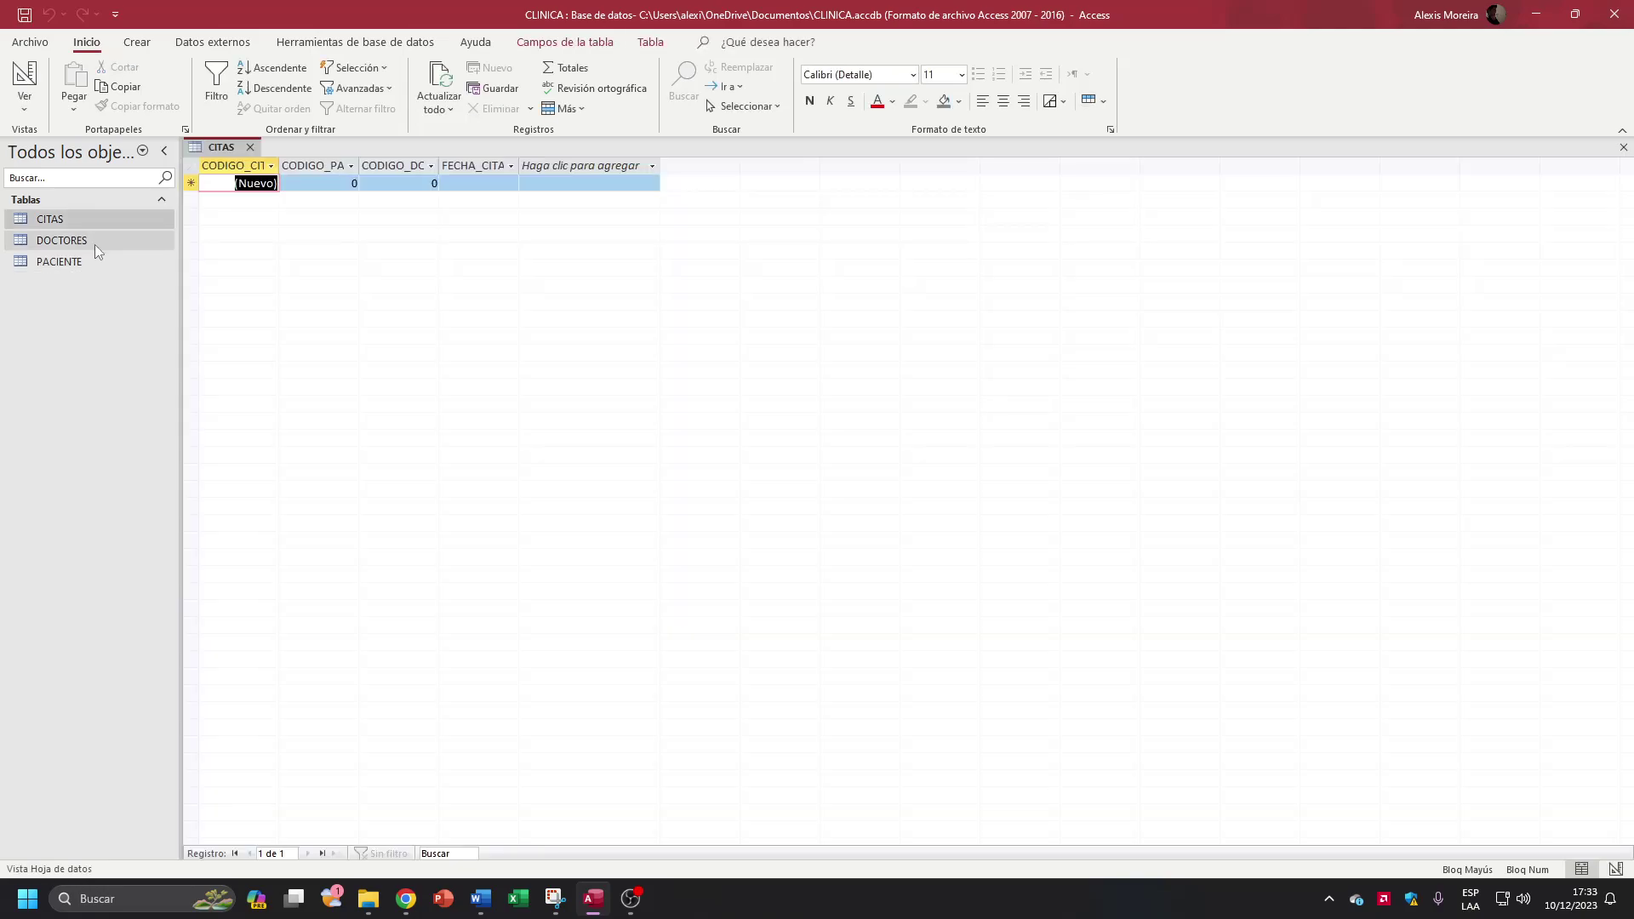
double_click(94, 243)
double_click(95, 264)
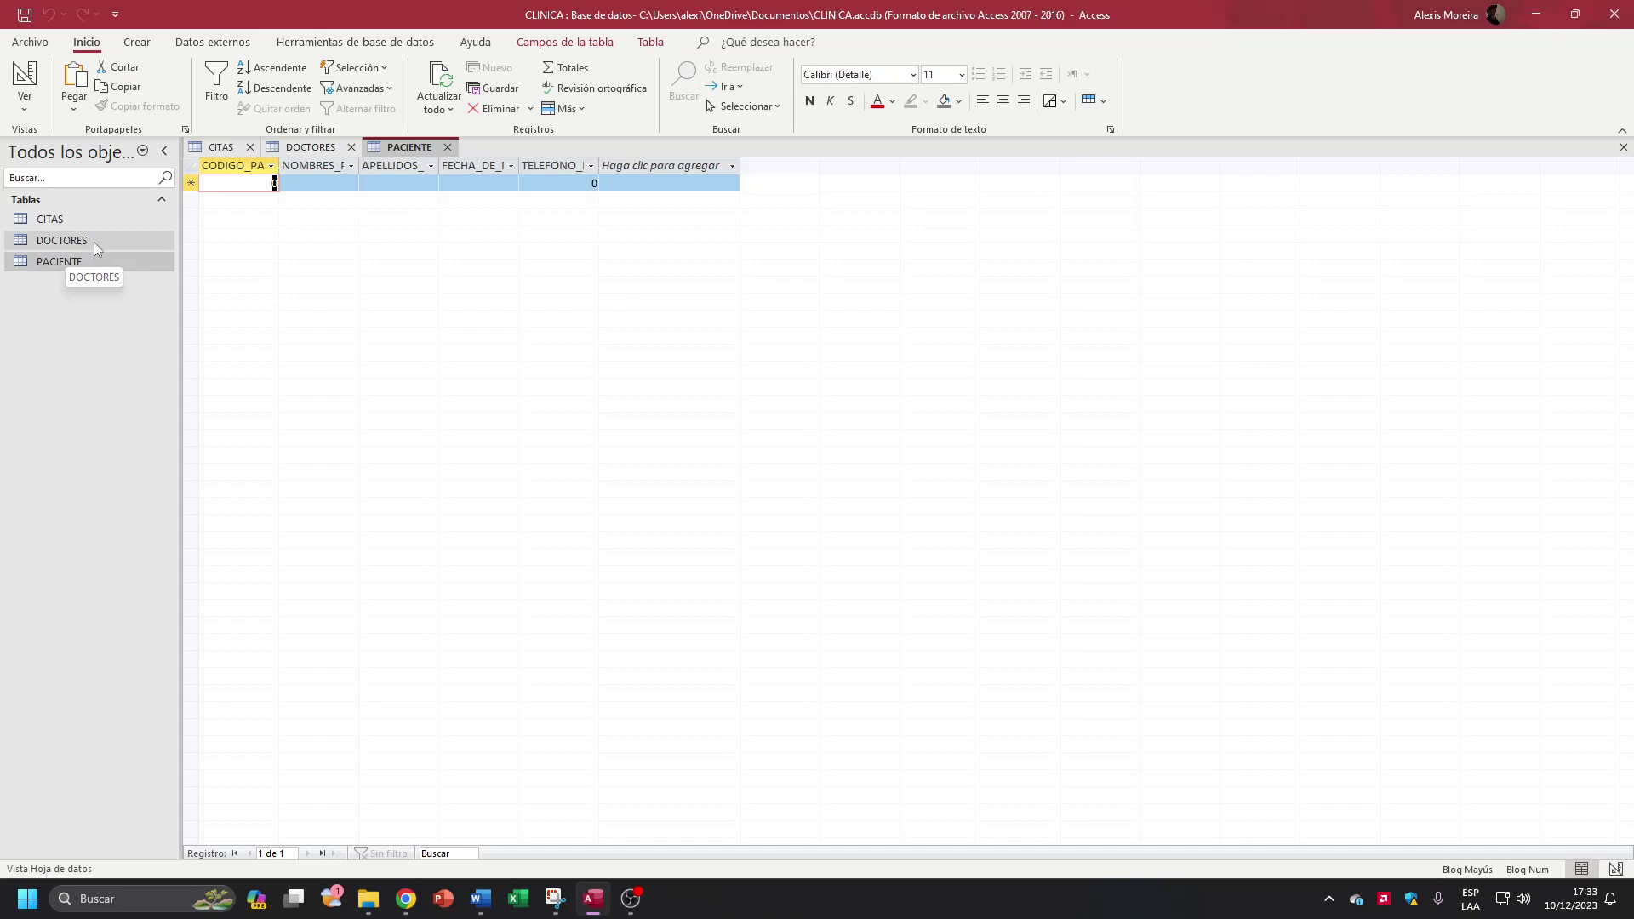
Step: Open the Relationships diagram, shift the PACIENTE and DOCTORES boxes left, then return to PACIENTE
left_click(328, 39)
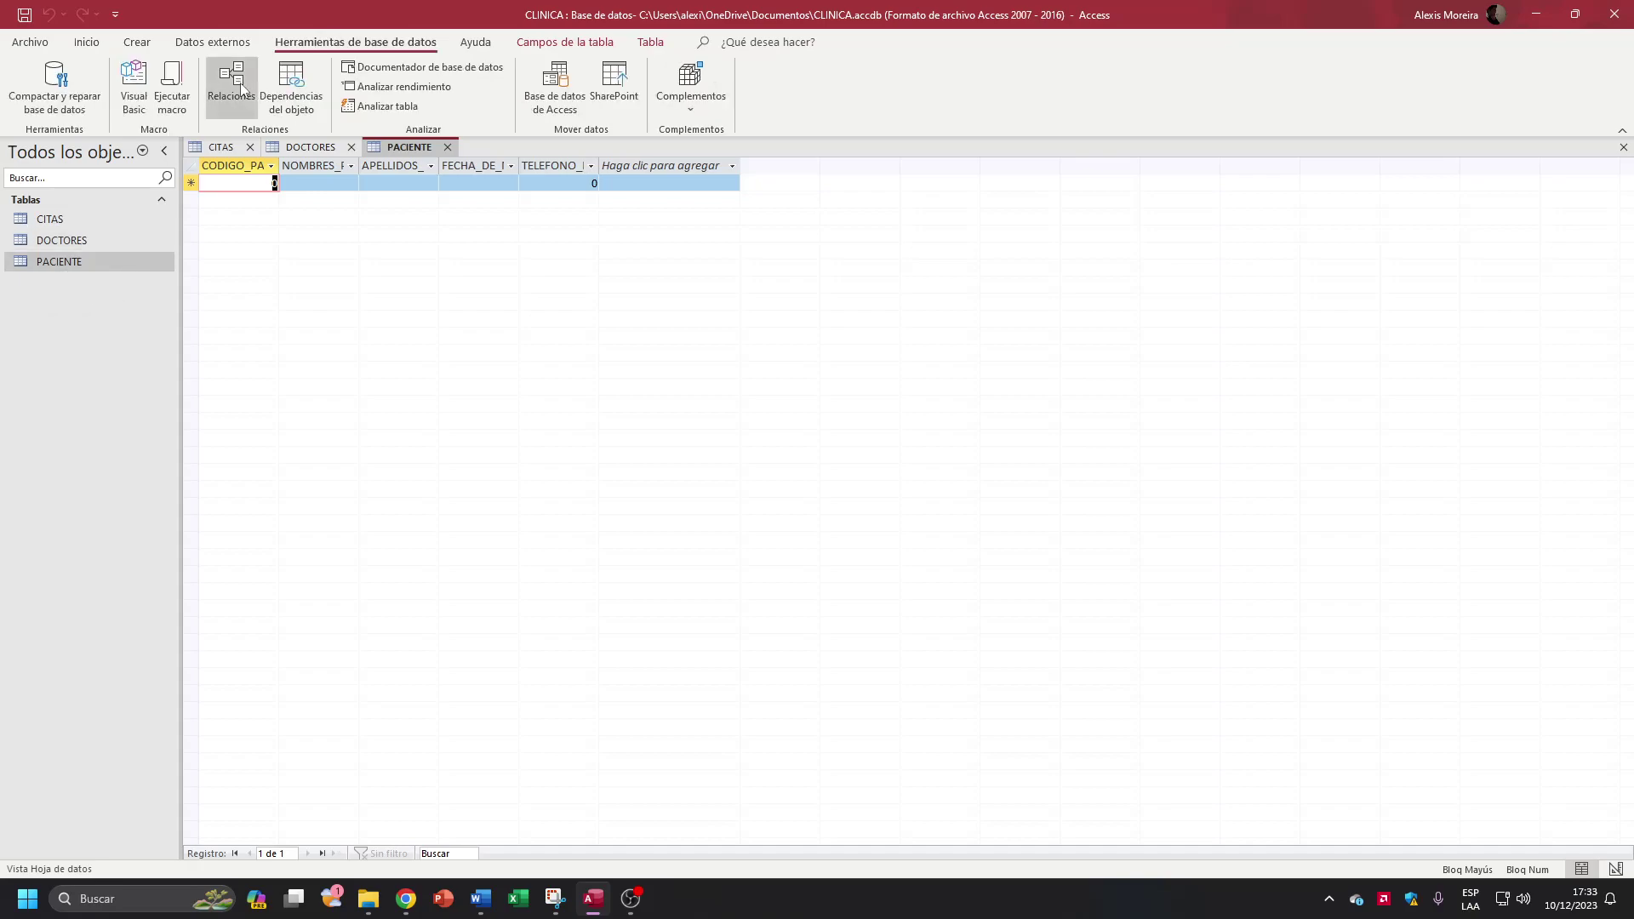
left_click(232, 85)
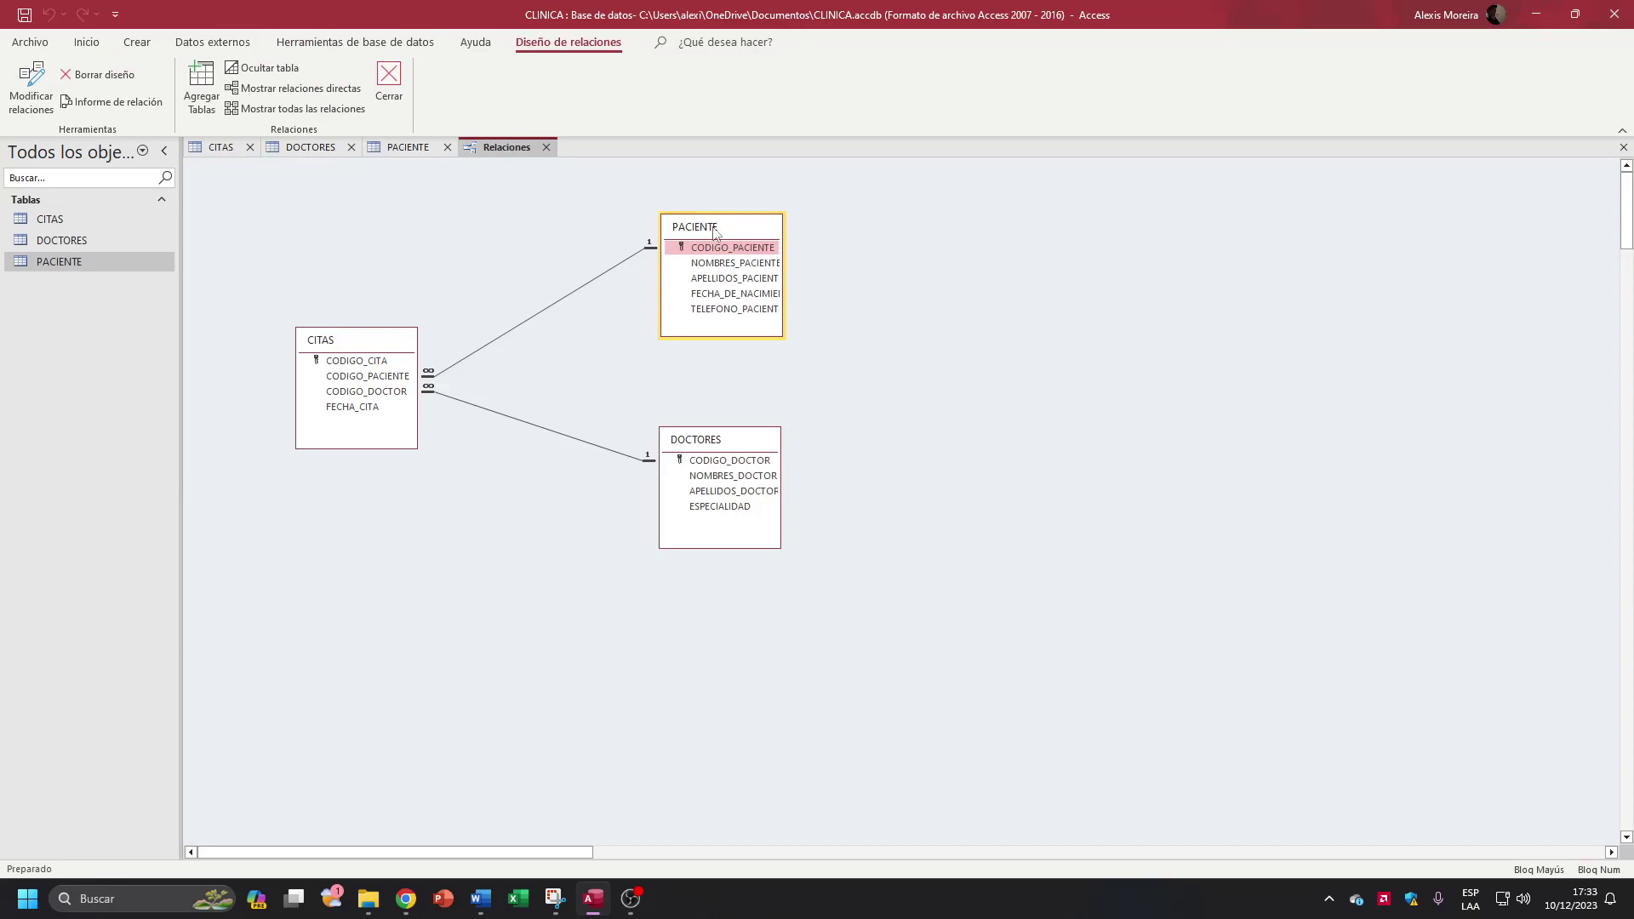
left_click_drag(715, 230, 688, 230)
left_click_drag(713, 428, 679, 428)
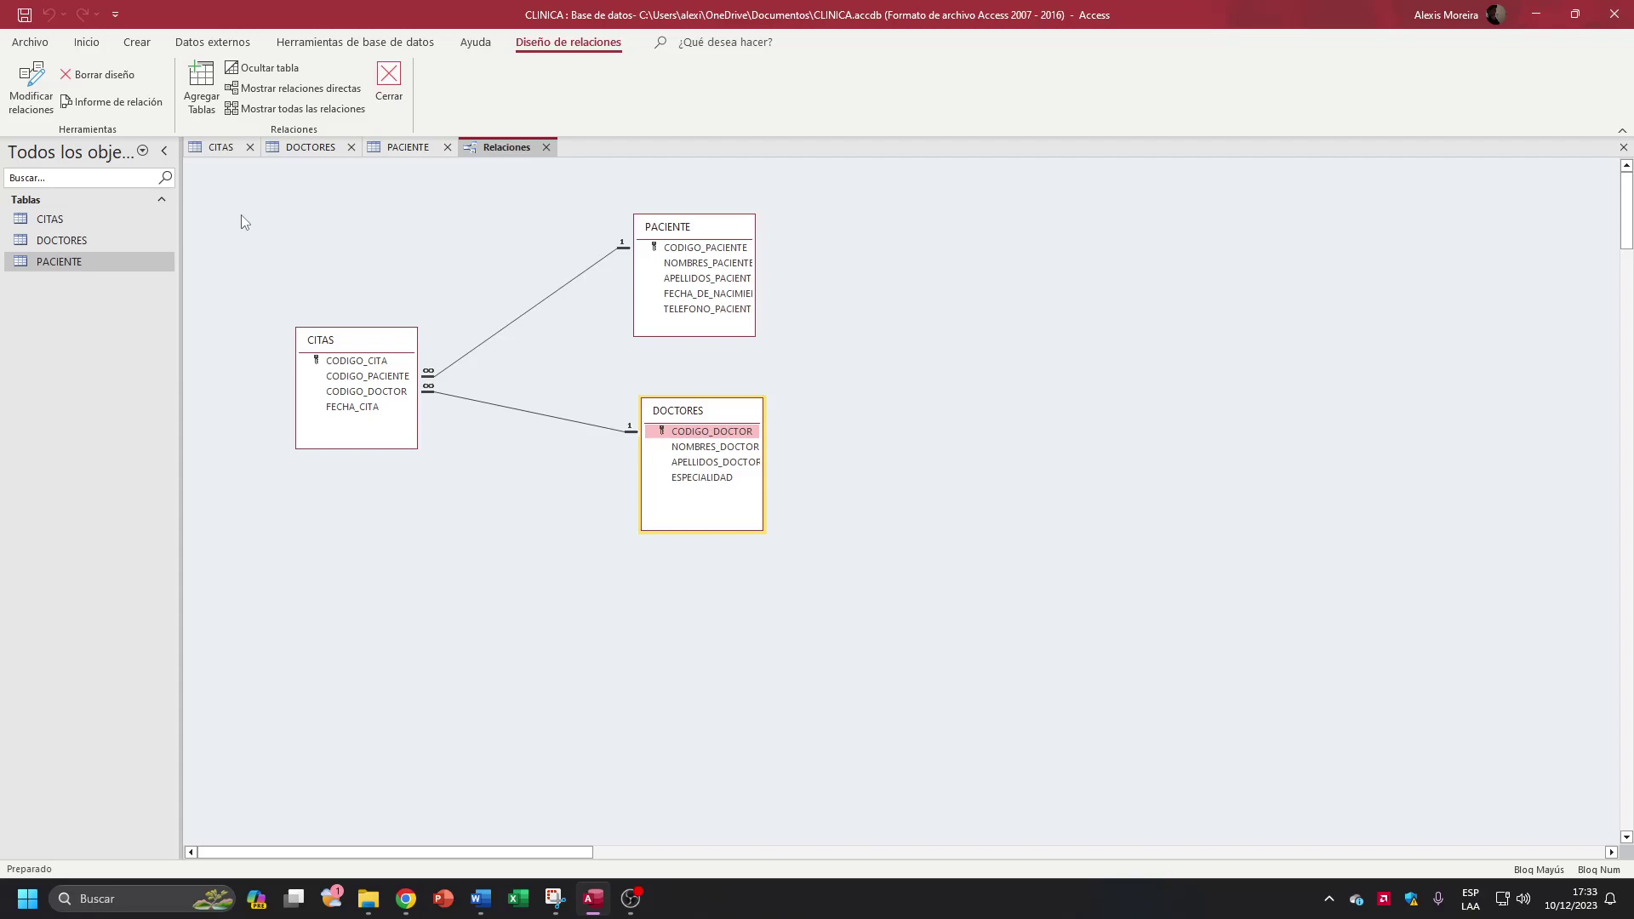
key("ctrl+F6")
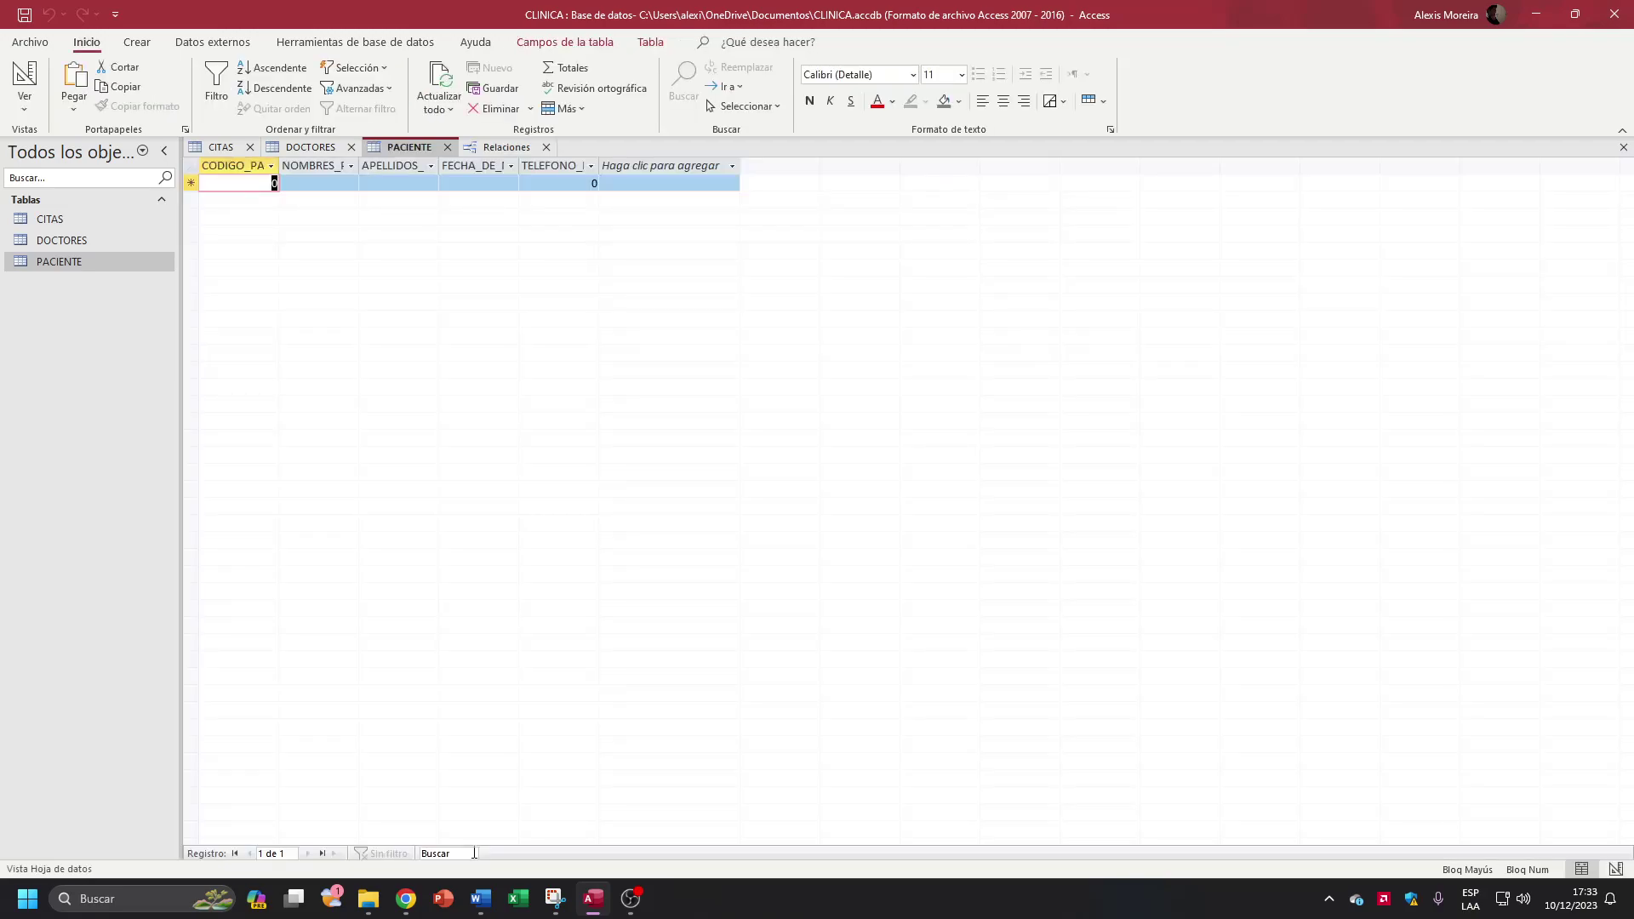
Step: In the Documento1 Word sheet, select the instructions from CREAR UNA BASE to the last bullet
left_click(481, 898)
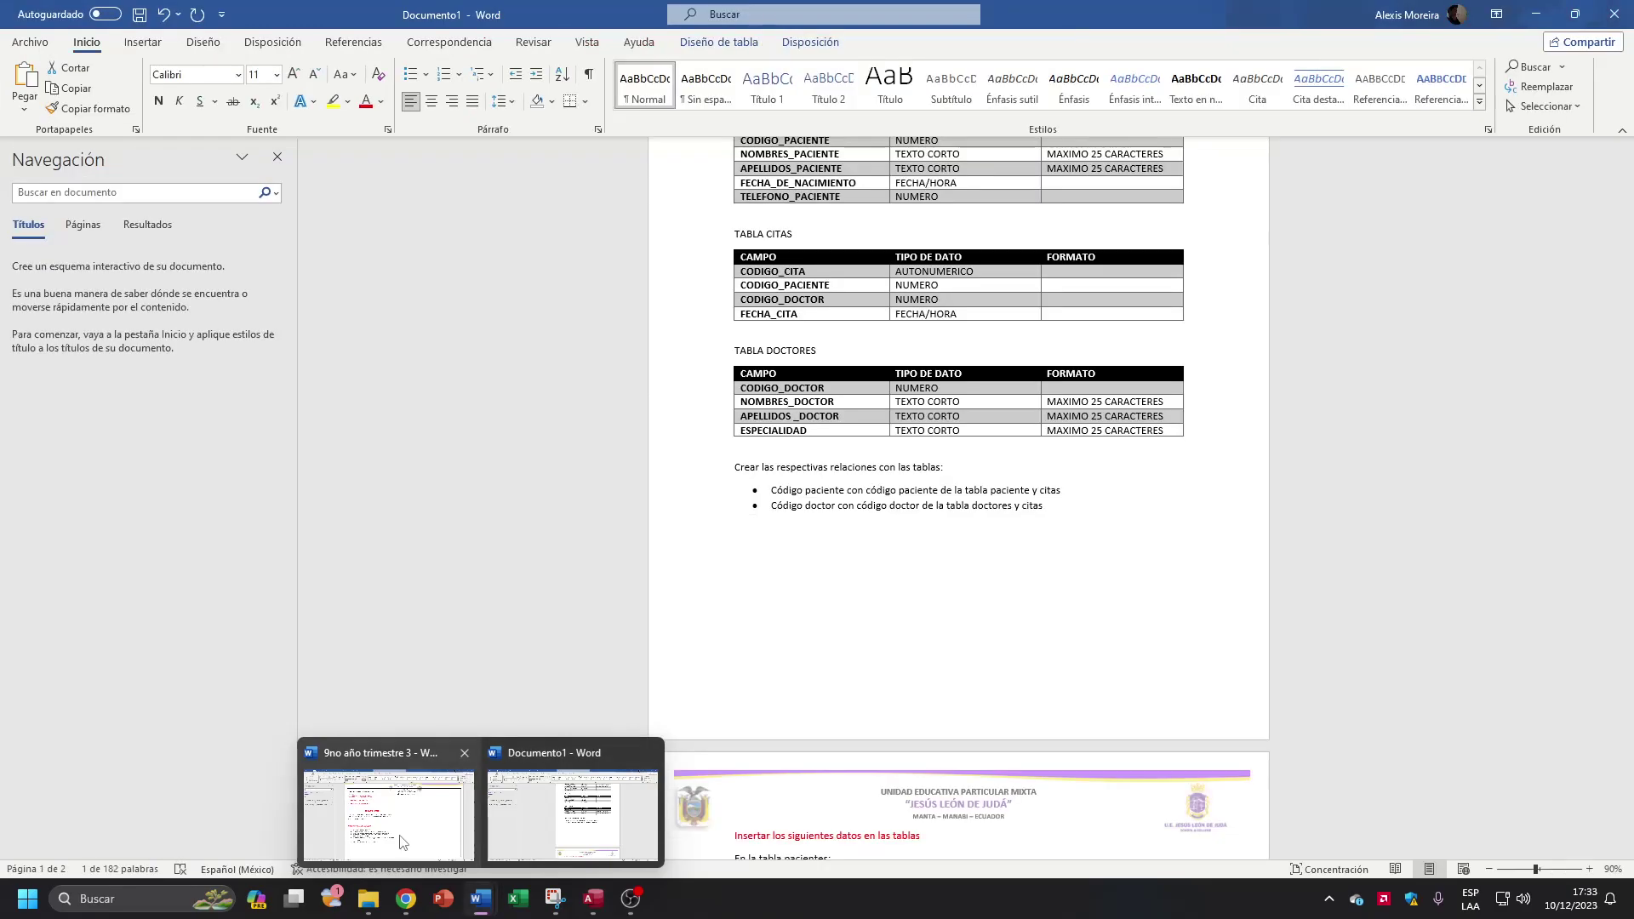
left_click(389, 816)
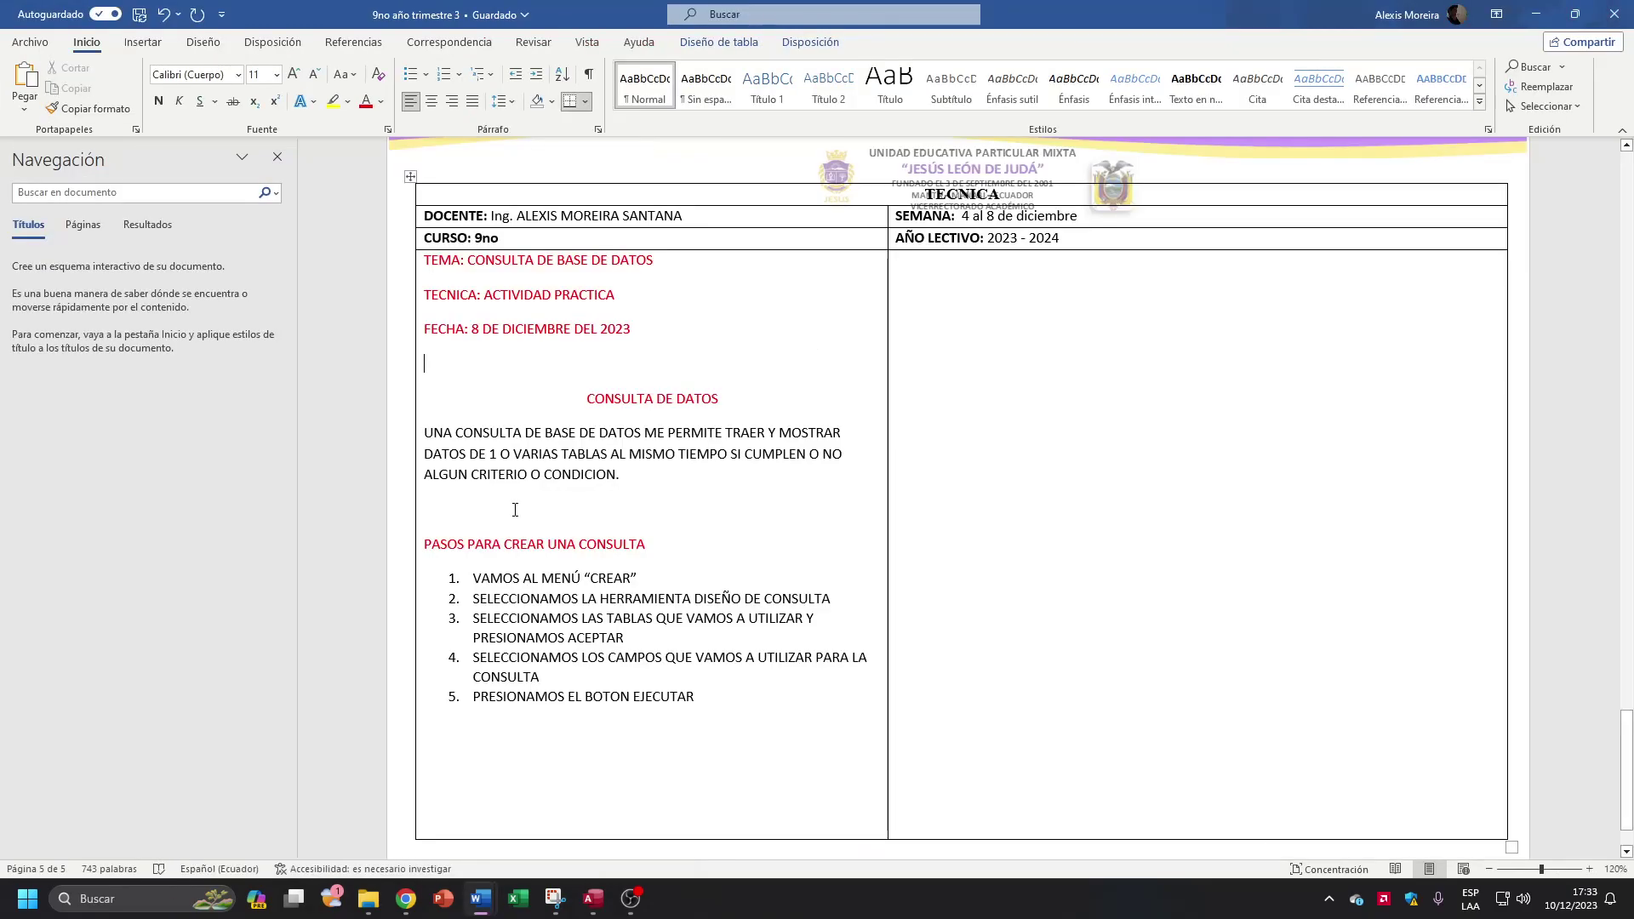
left_click(574, 809)
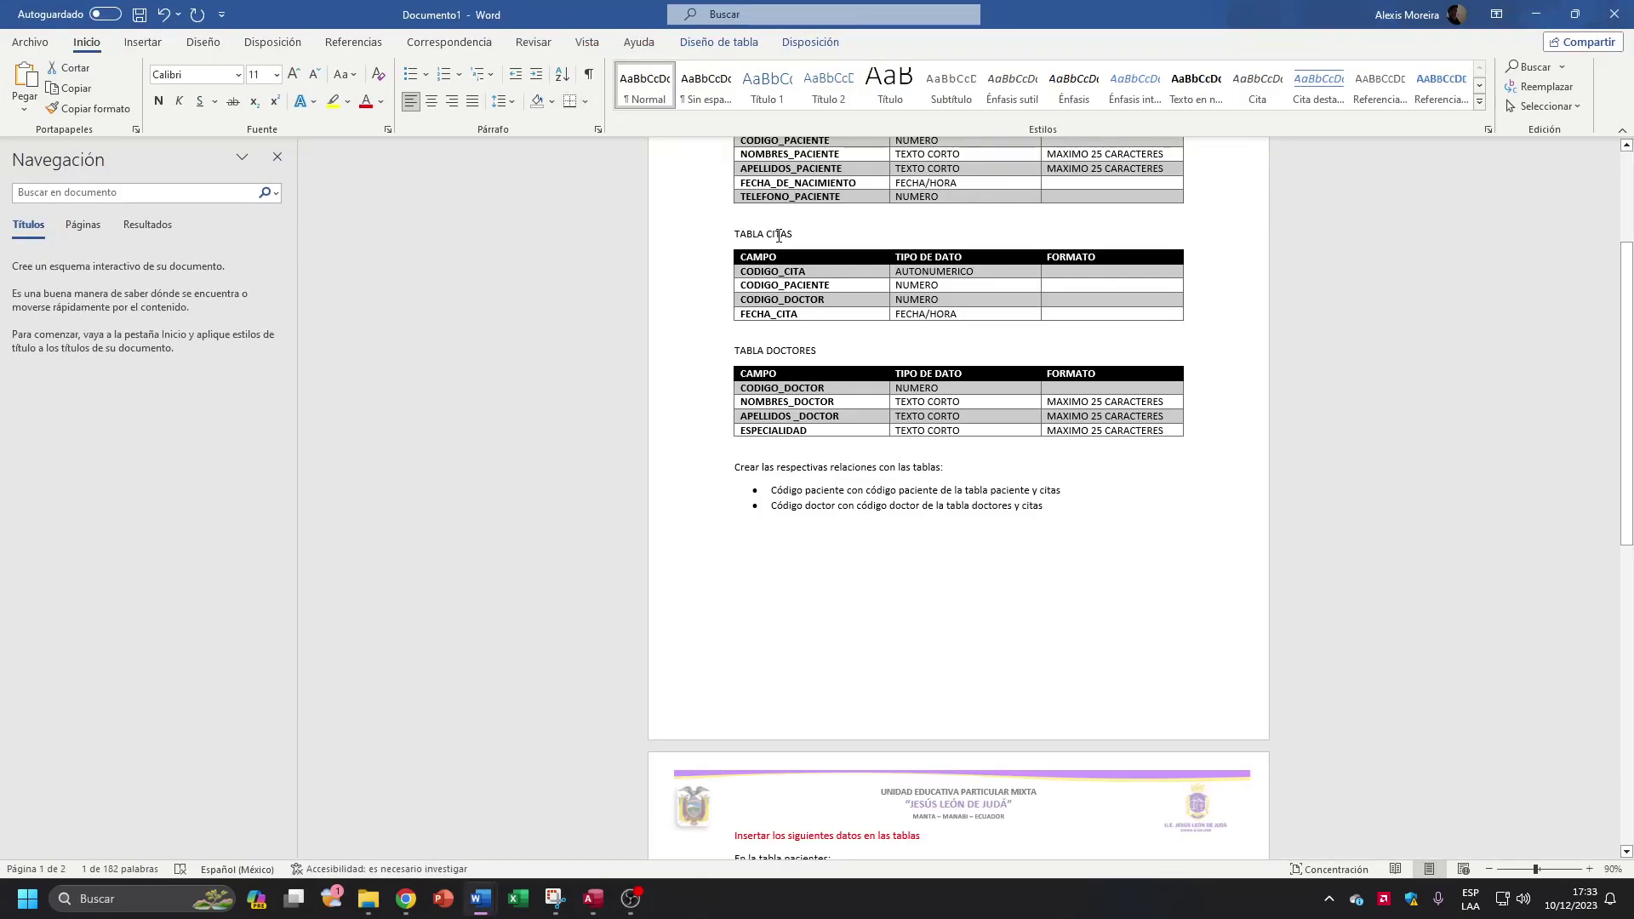
scroll(842, 295, "up", 5)
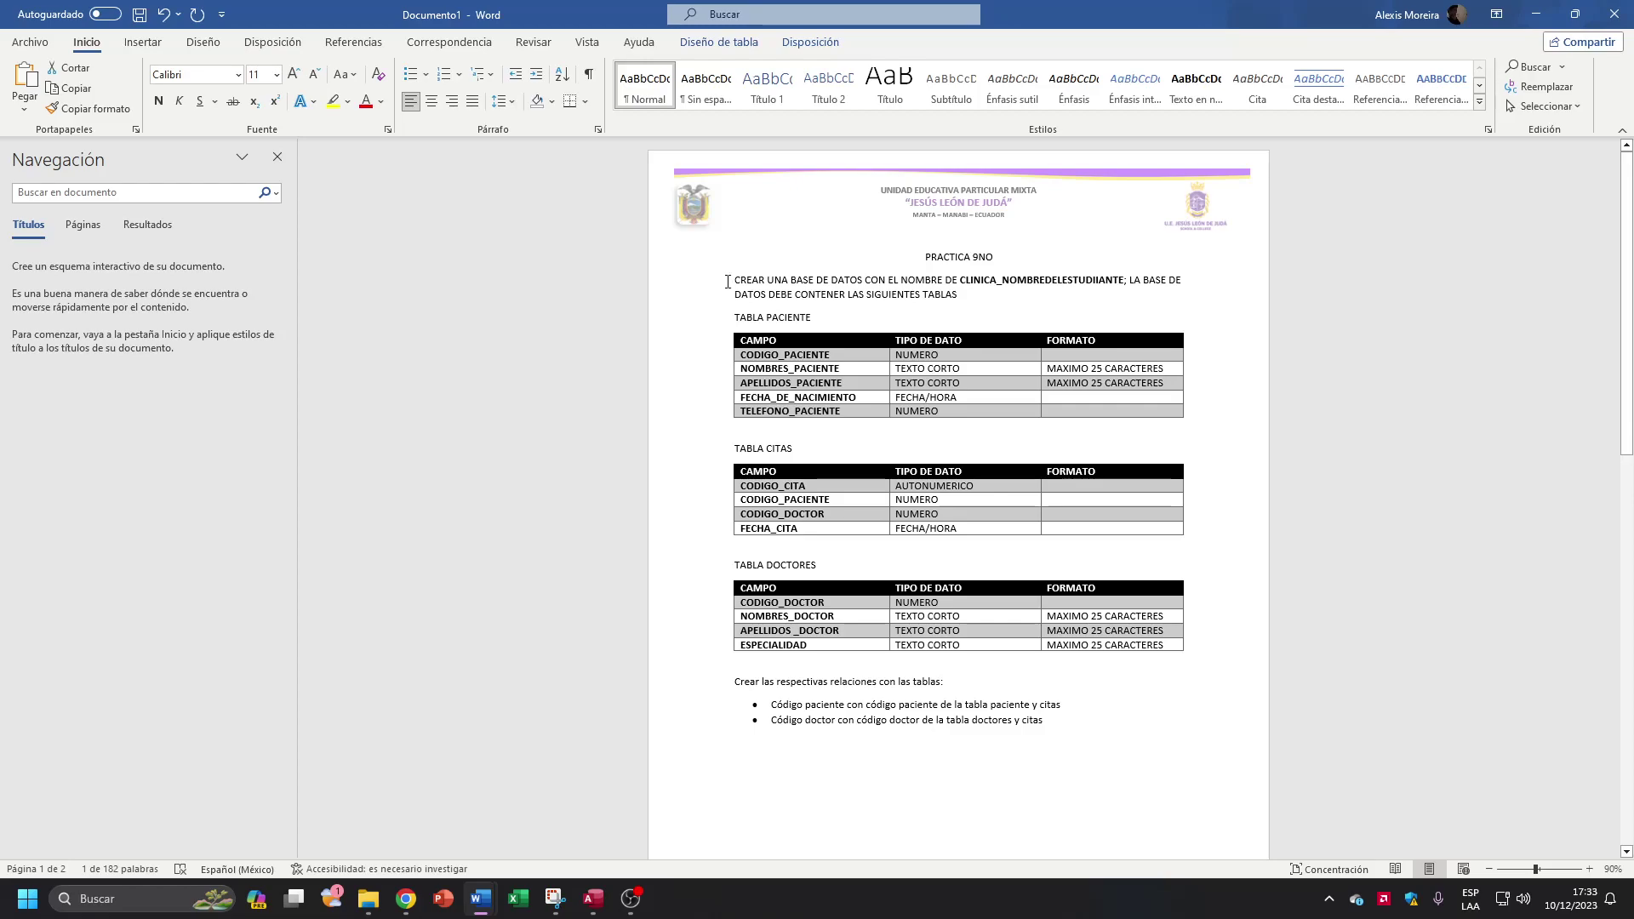
left_click_drag(728, 281, 1046, 735)
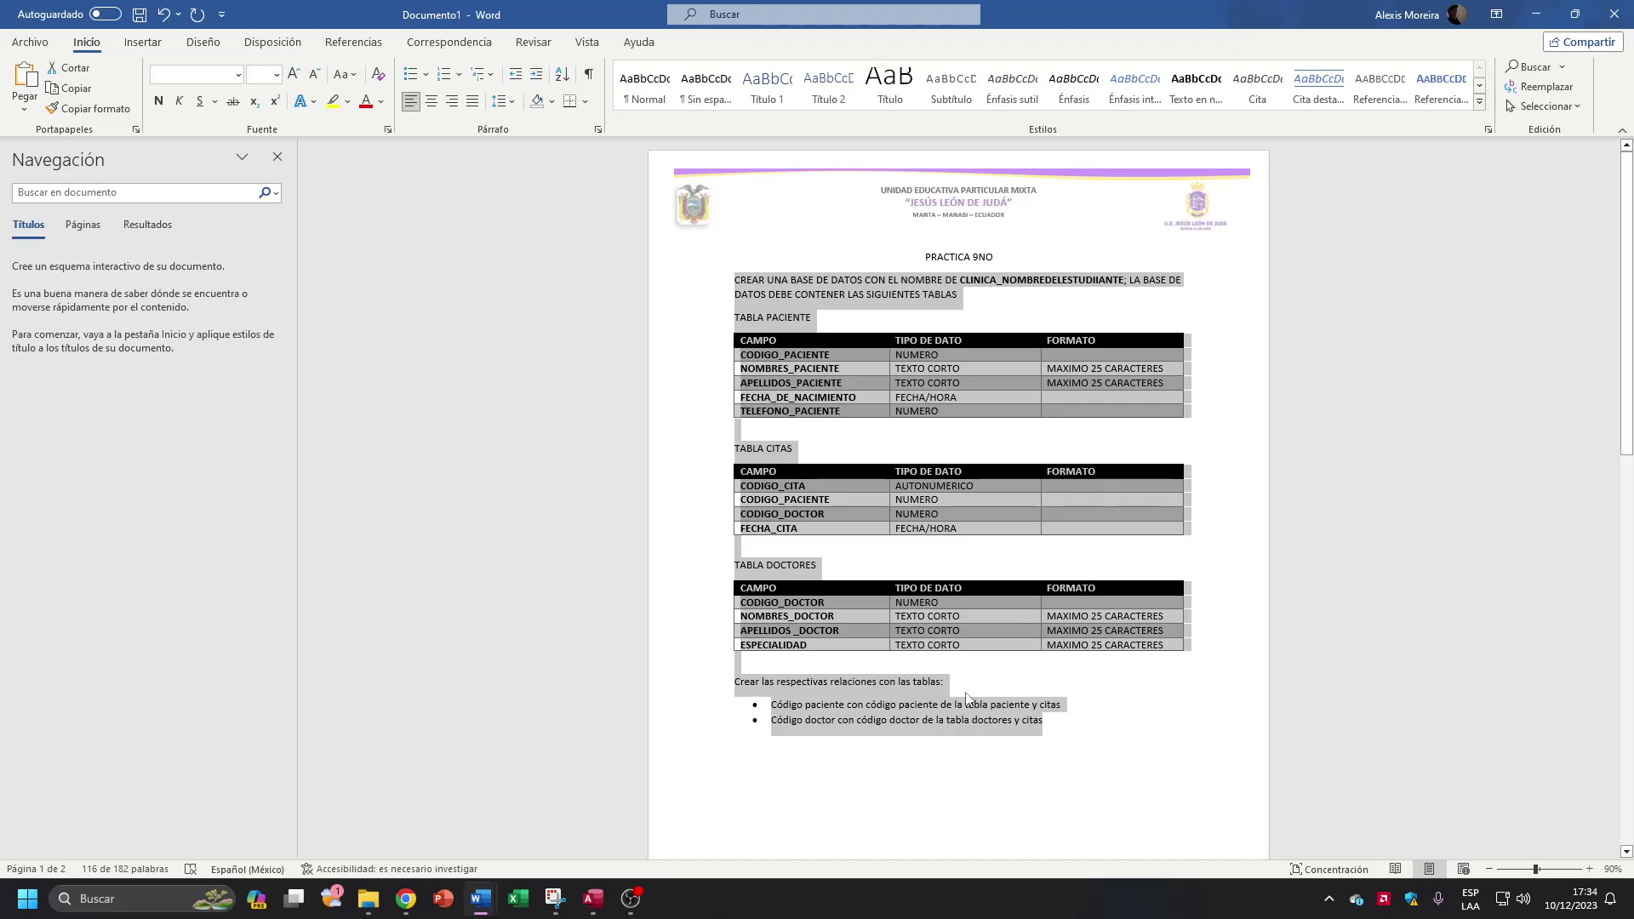
scroll(967, 697, "down", 4)
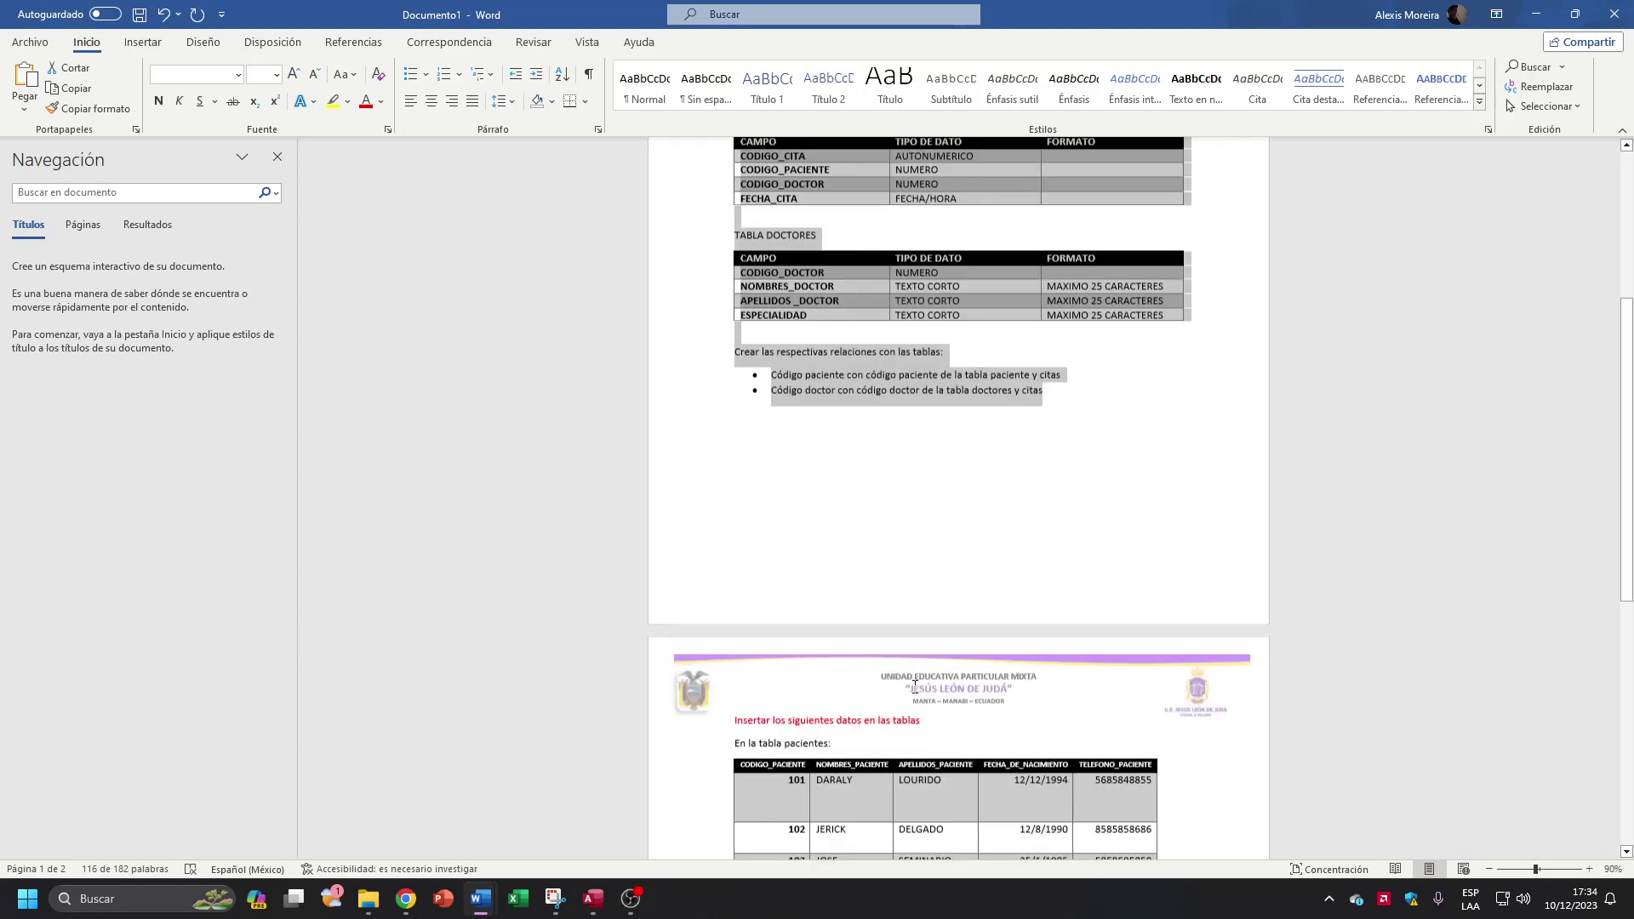
Step: Select the Word task on doctor code 2's appointments, hide the Navigation pane, and snap Word beside Access
scroll(914, 688, "down", 6)
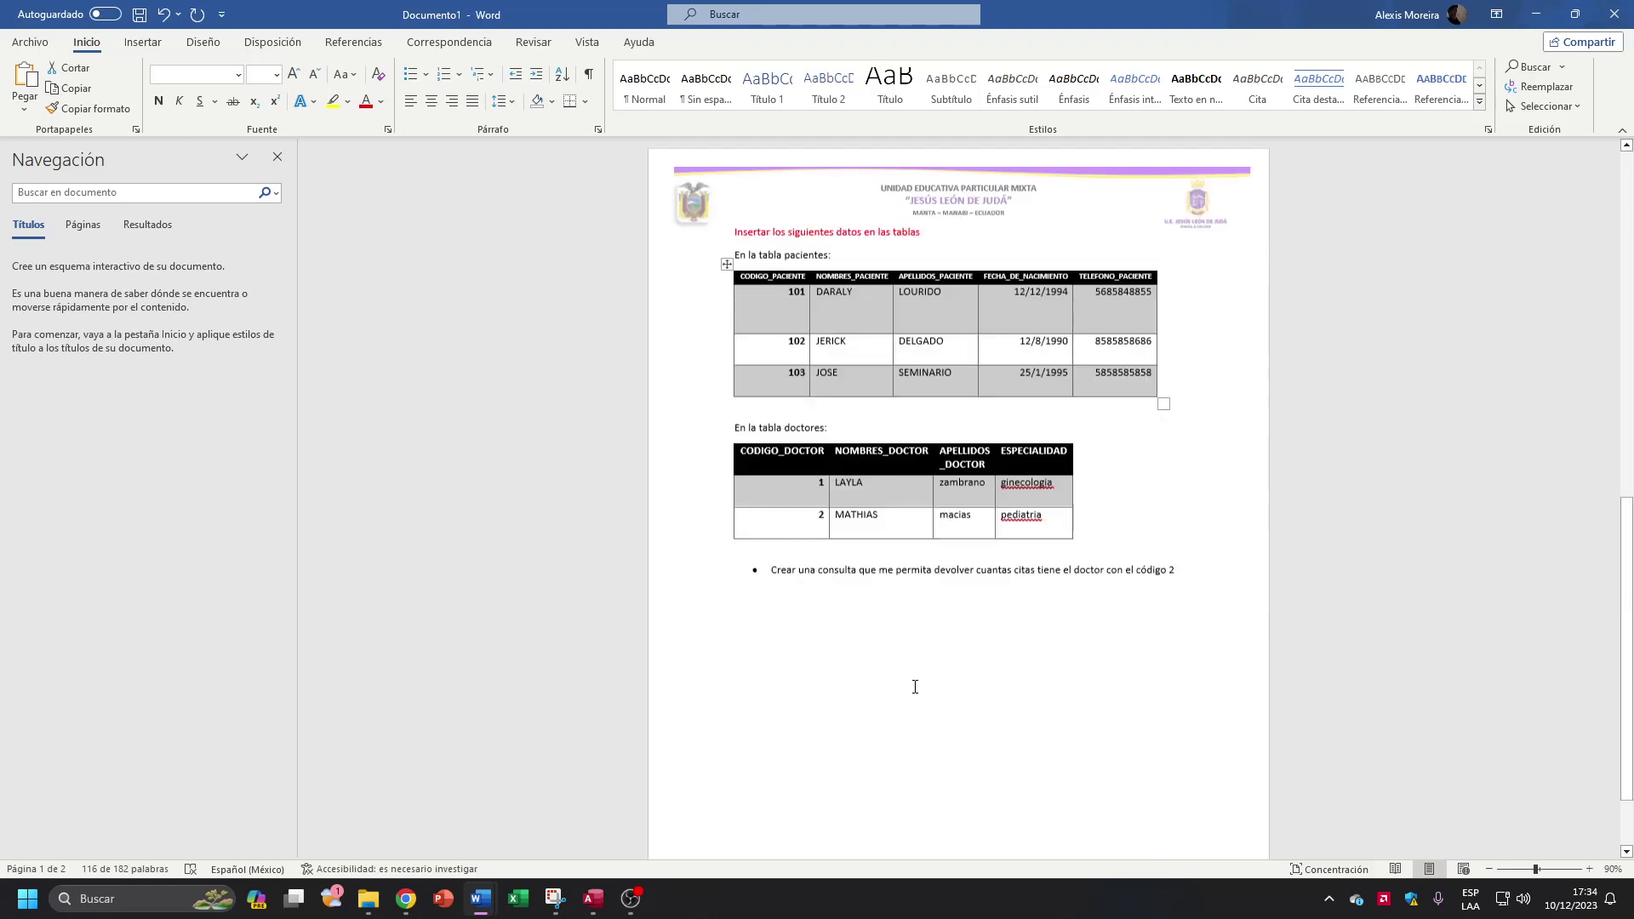
scroll(915, 687, "up", 1)
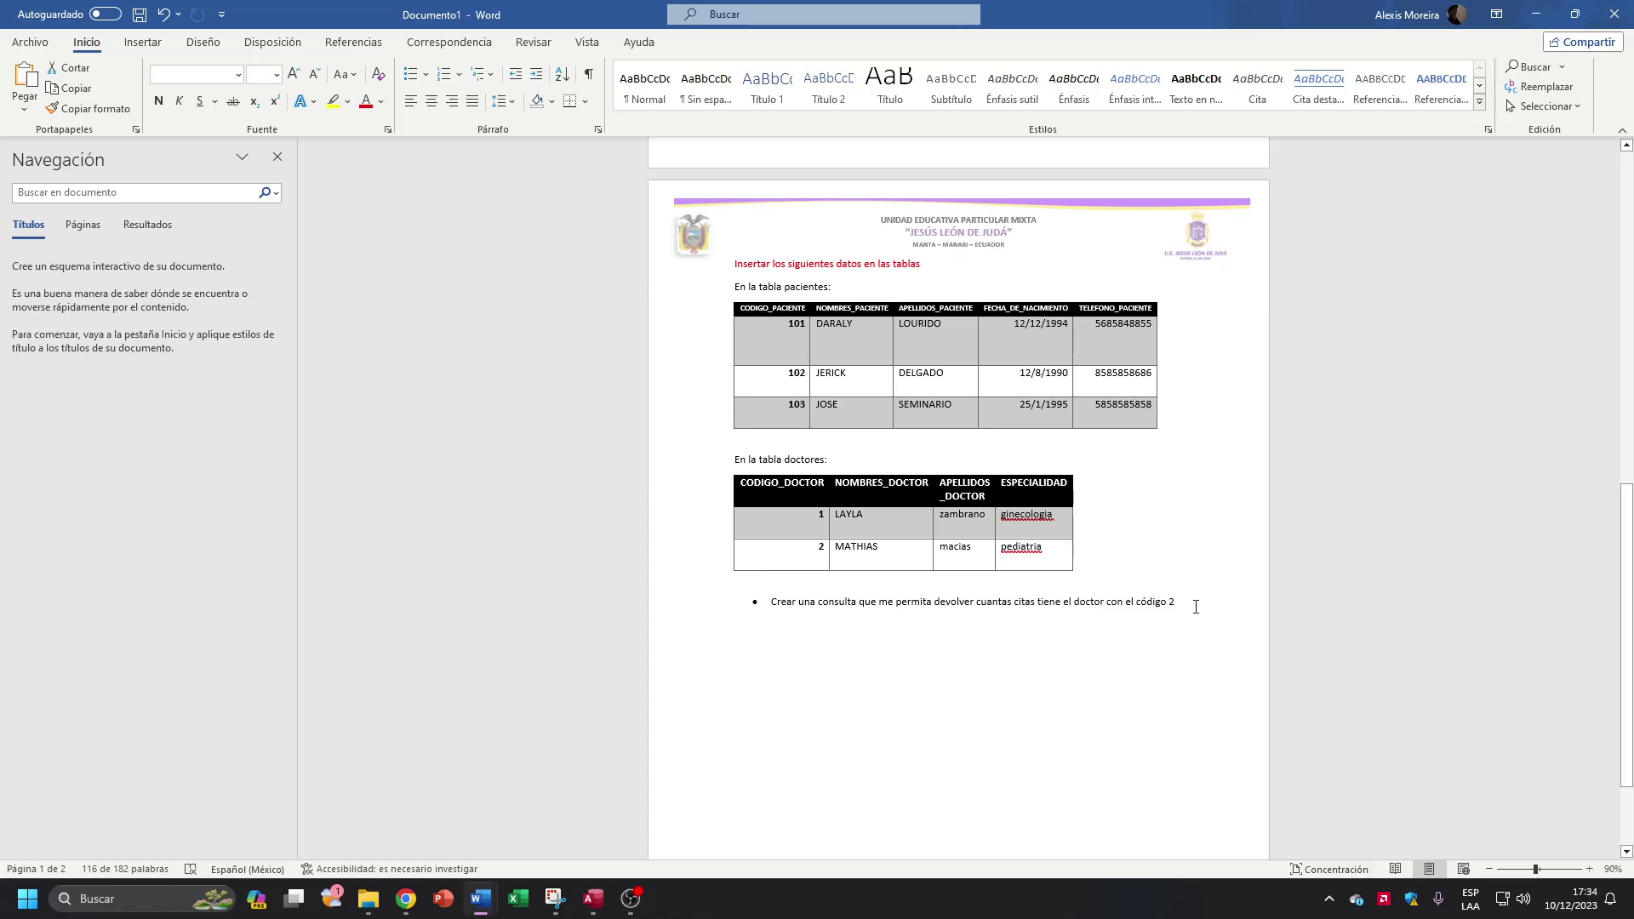
left_click_drag(1196, 607, 770, 606)
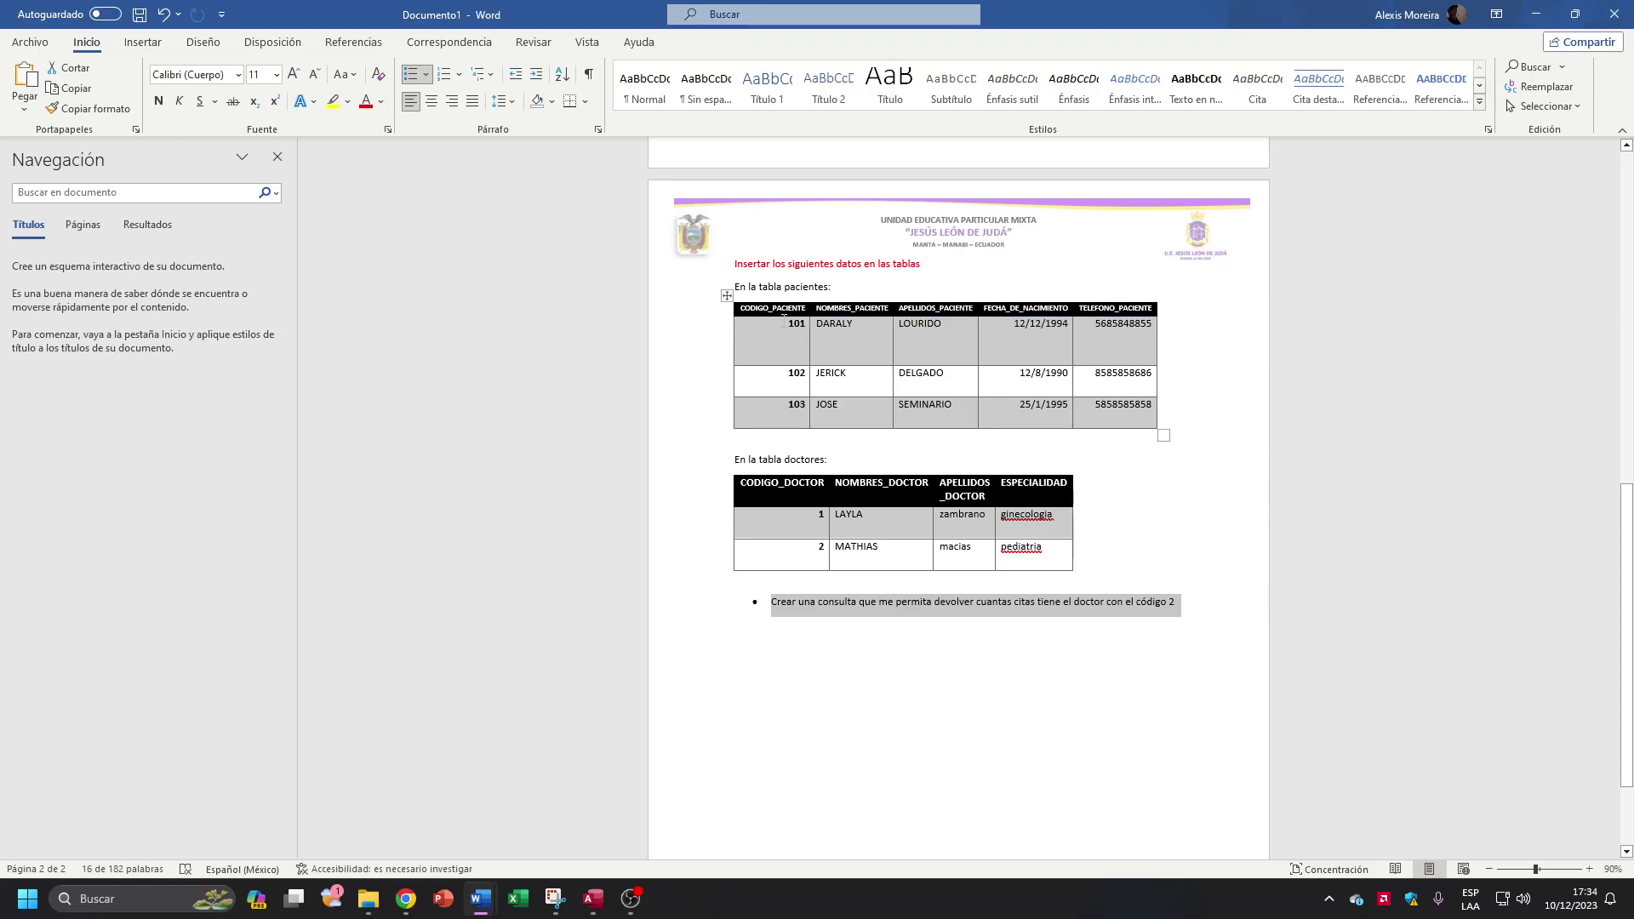
left_click(276, 158)
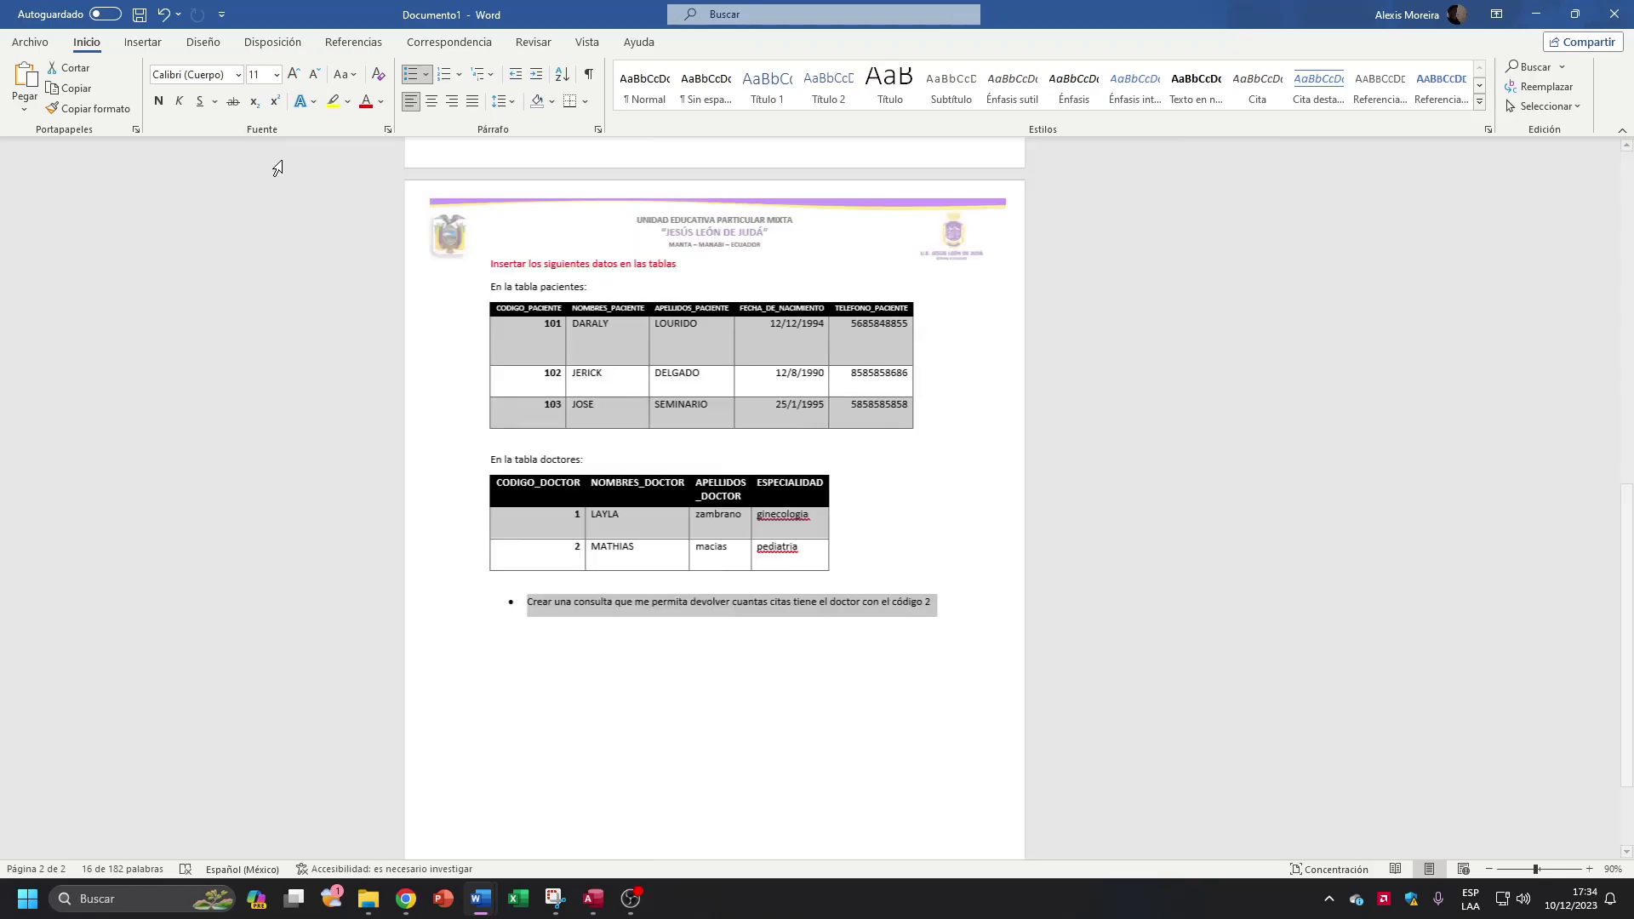
scroll(688, 343, "up", 5)
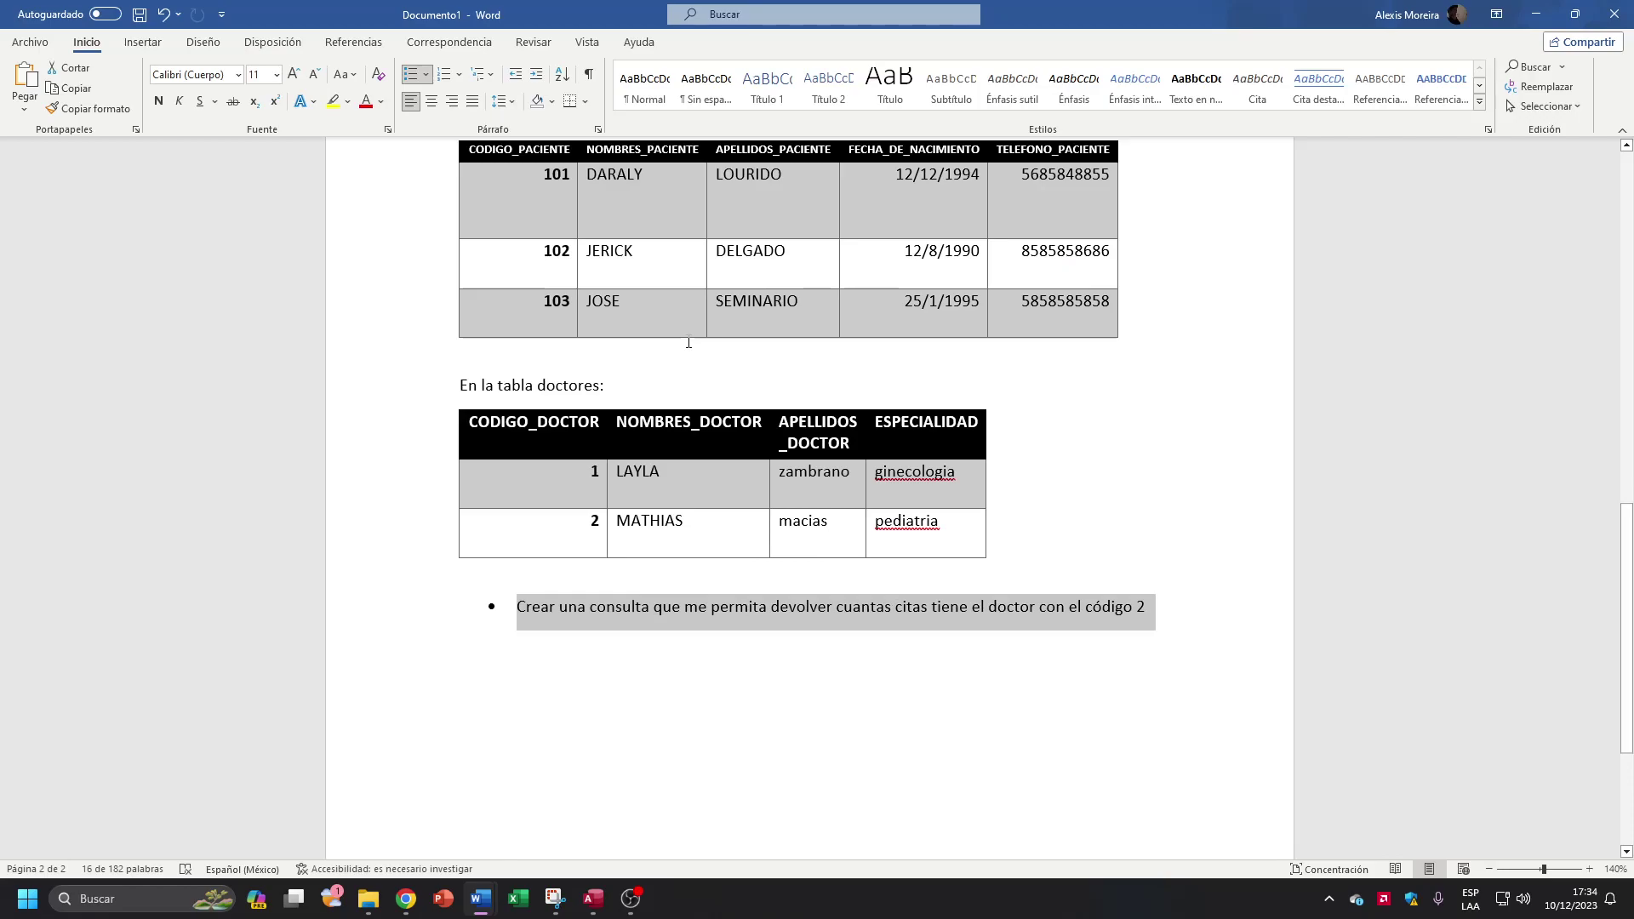
key("super+Left")
left_click(593, 897)
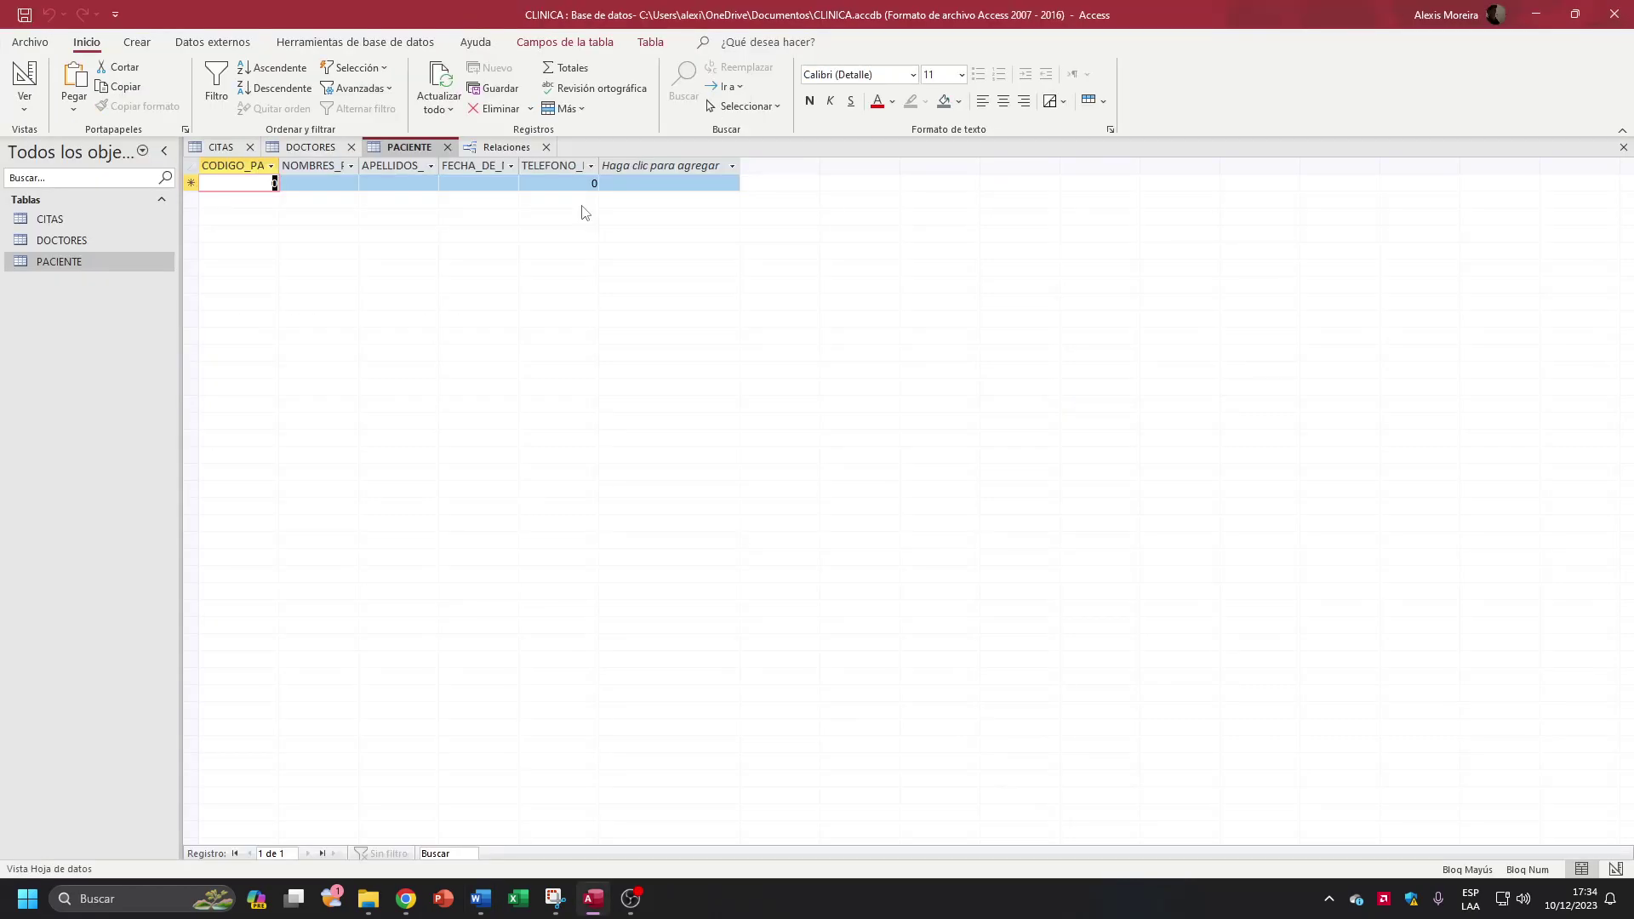
Step: Place Word and Access side by side and copy patient code 101 into PACIENTE
key("super+Right")
left_click(469, 854)
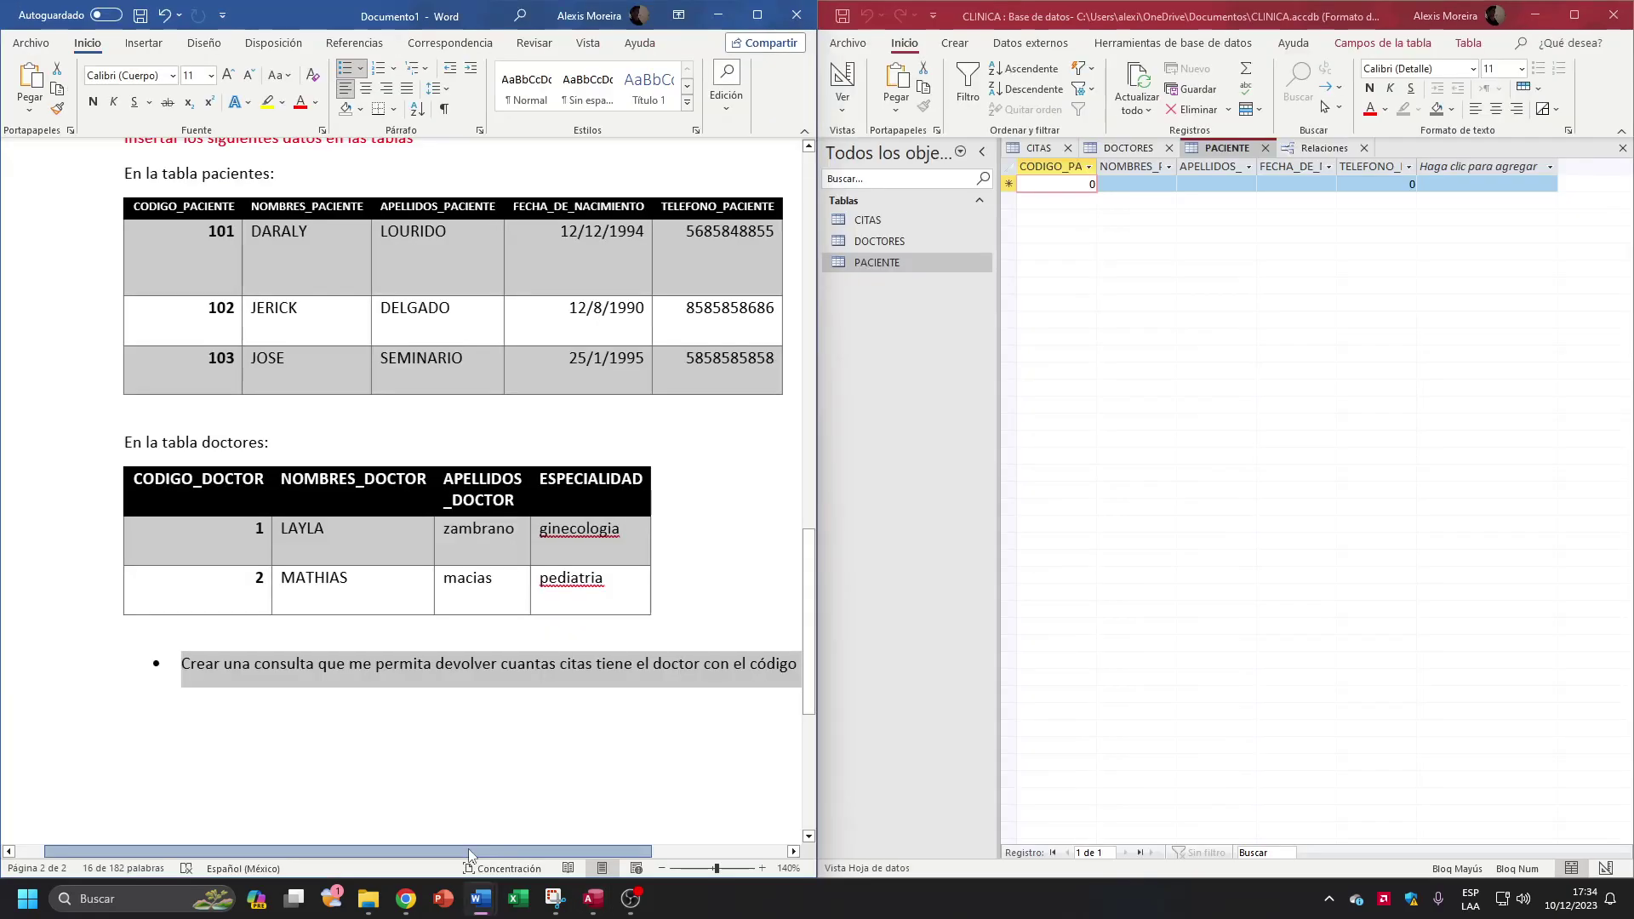
left_click_drag(469, 854, 478, 855)
double_click(205, 231)
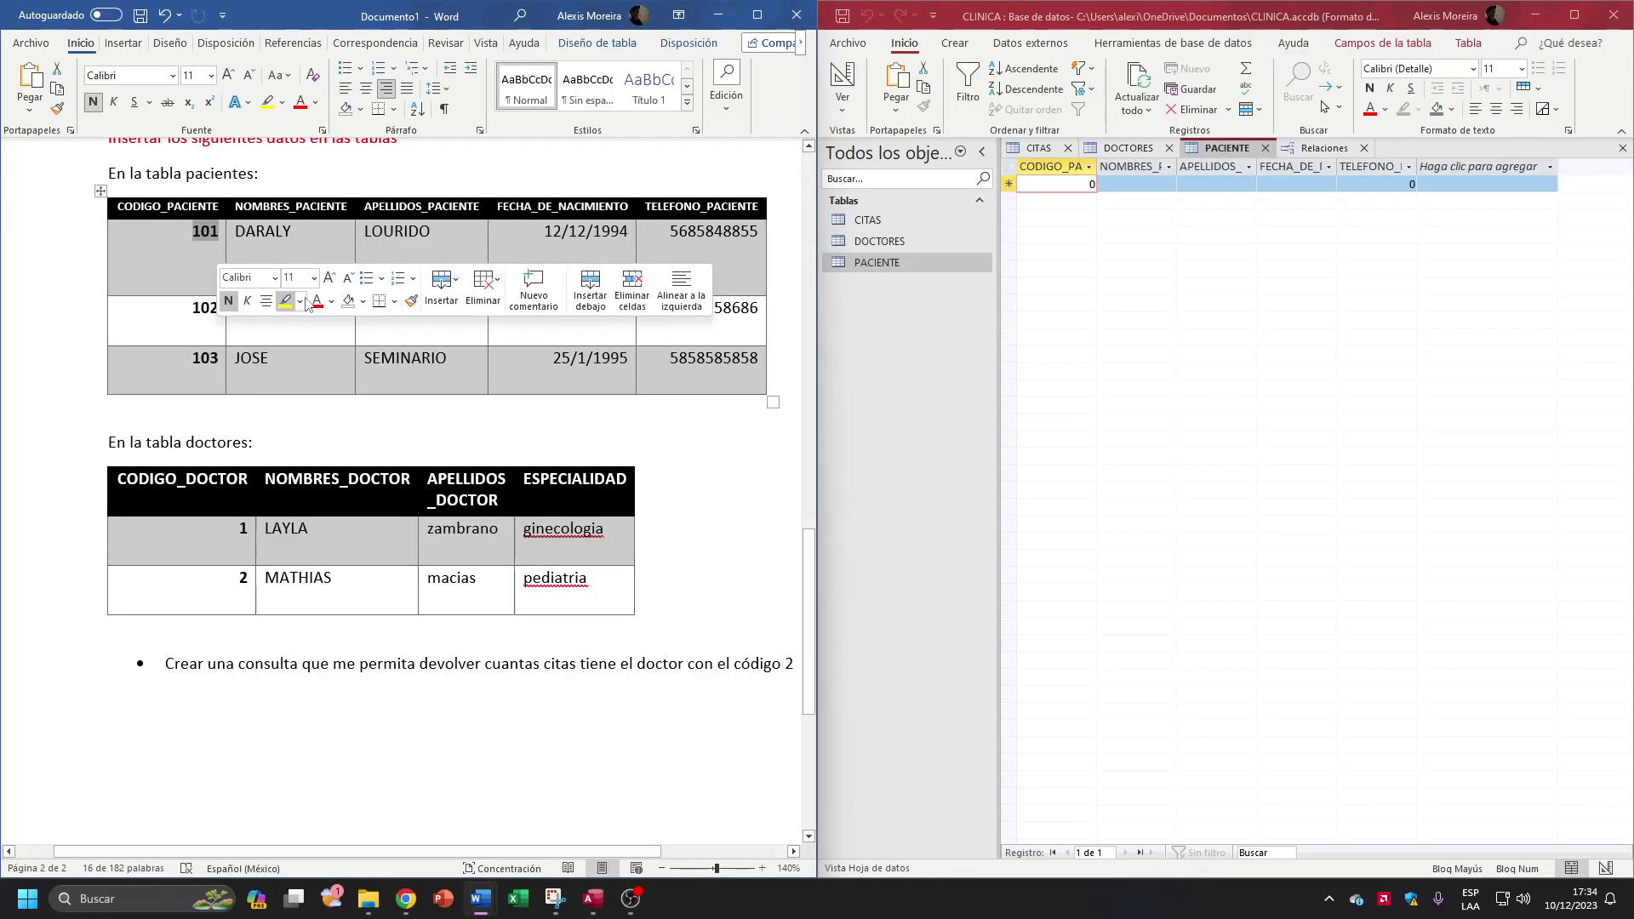
key("ctrl+c")
key("alt+Tab")
key("ctrl+v")
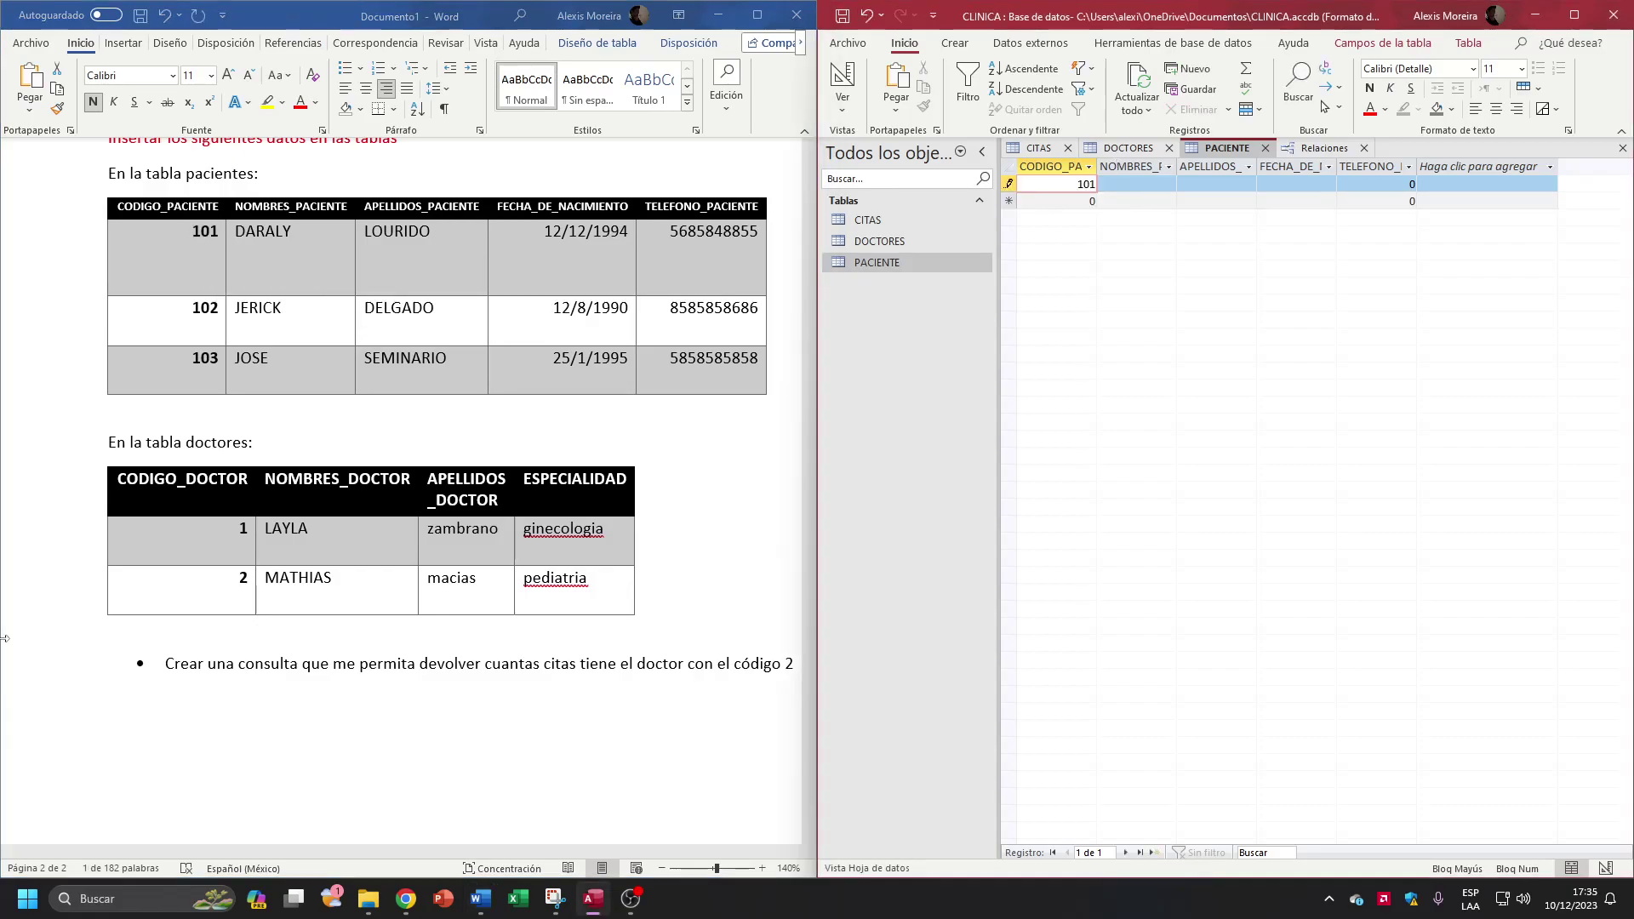
left_click_drag(236, 232, 429, 249)
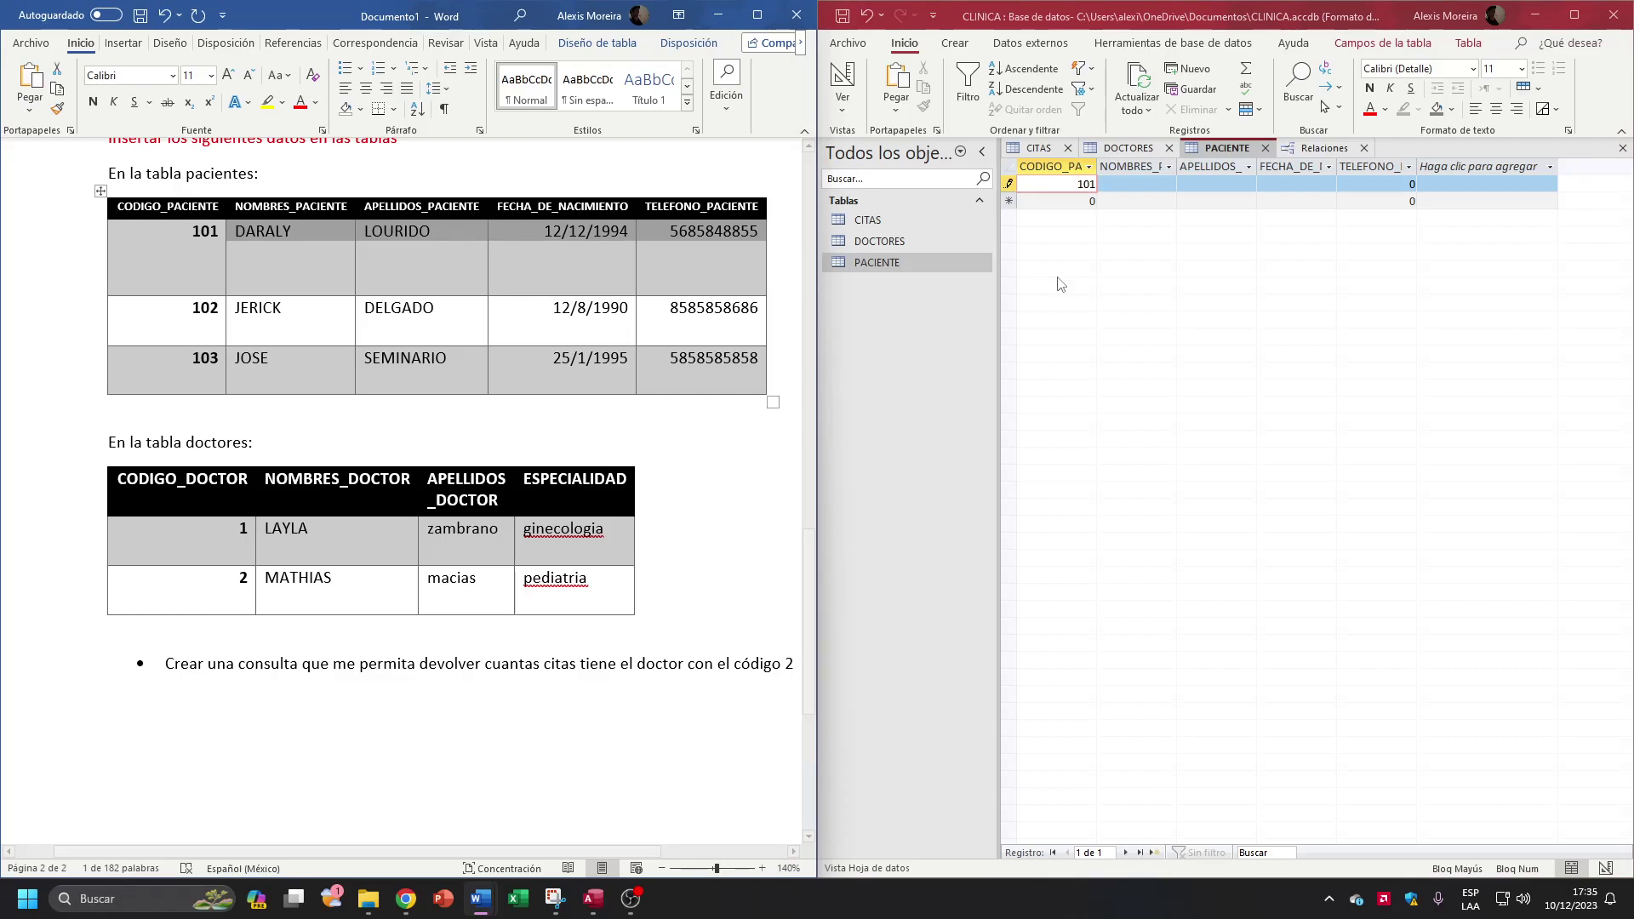
Step: Enter DARALY as patient 101's first name, removing the stray 101 from the field
left_click(1181, 185)
key("Tab")
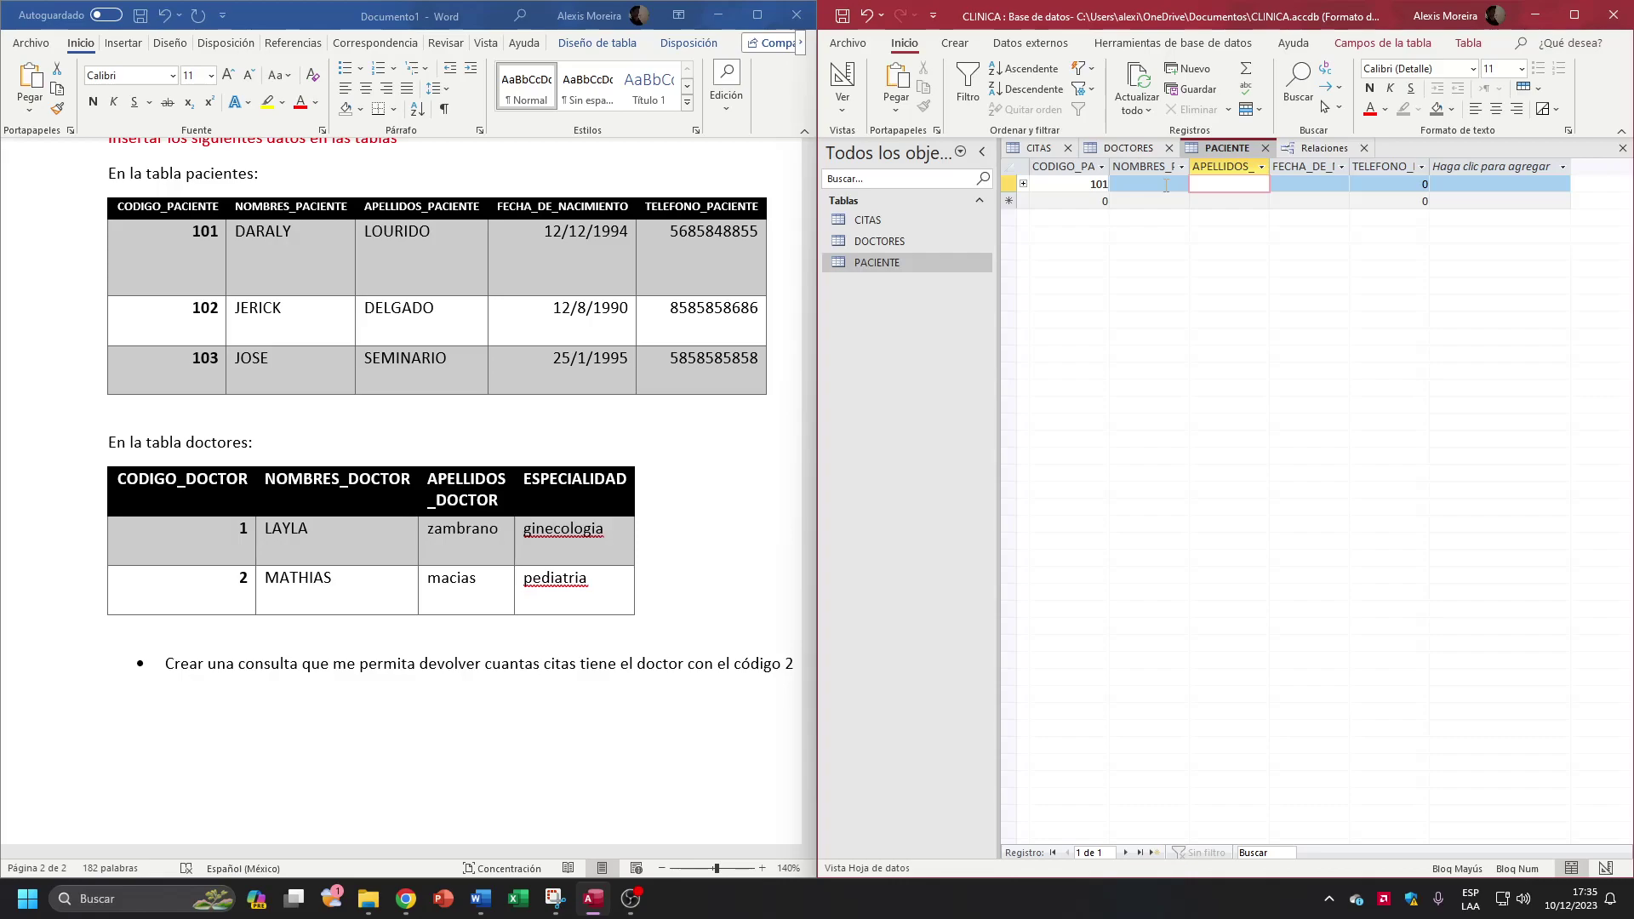
left_click(1166, 184)
key("ctrl+v")
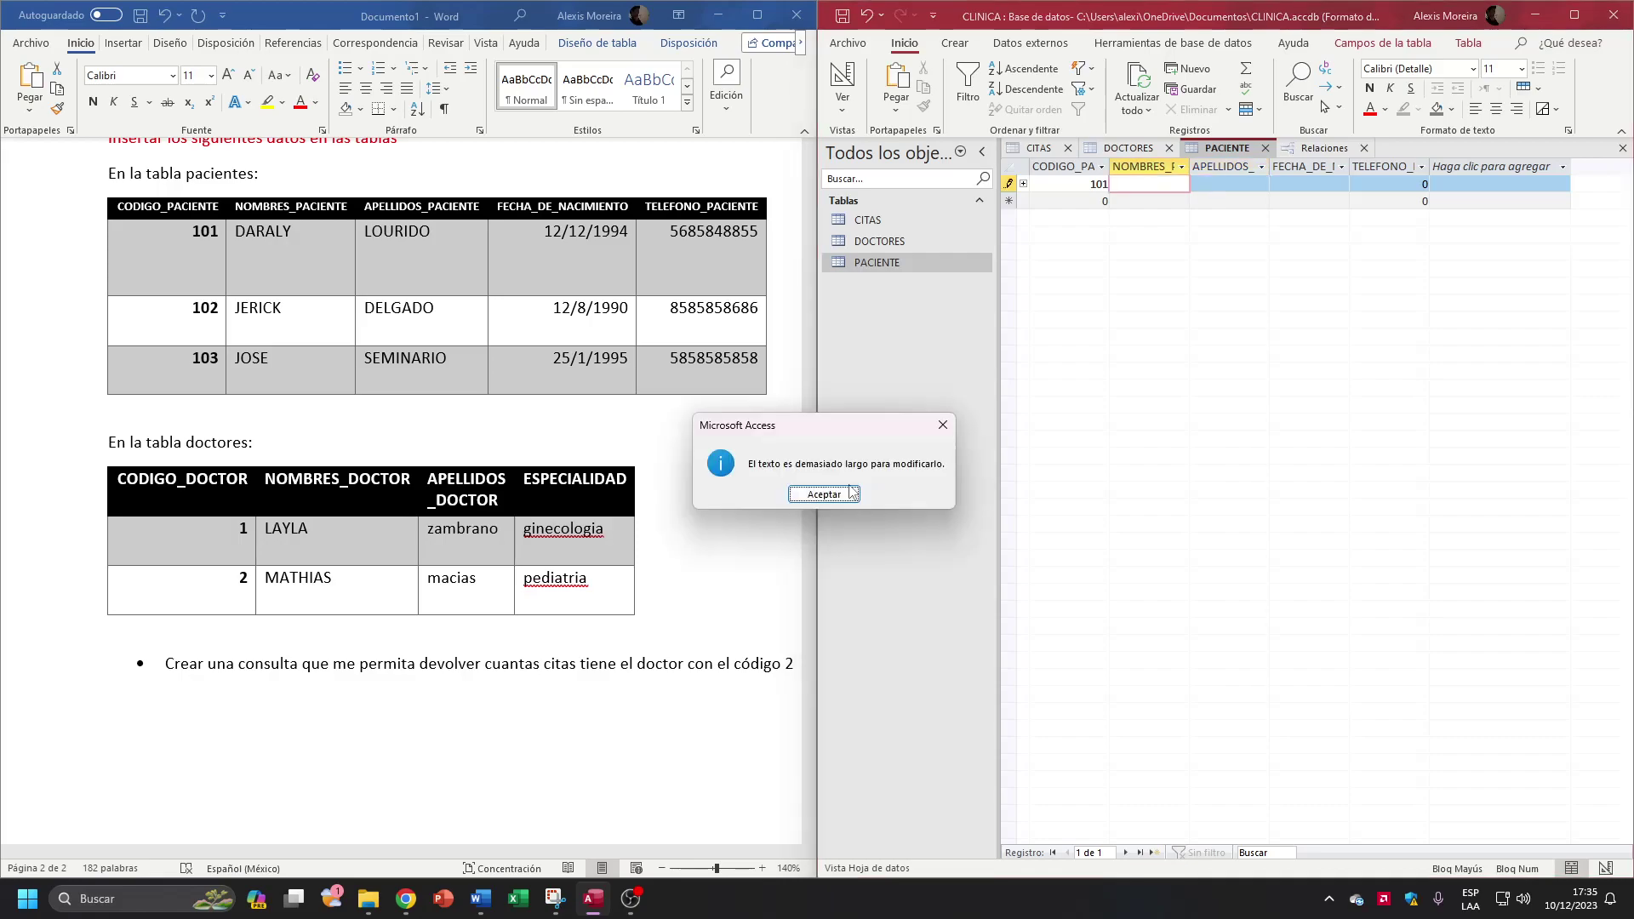
left_click(851, 492)
left_click(323, 234)
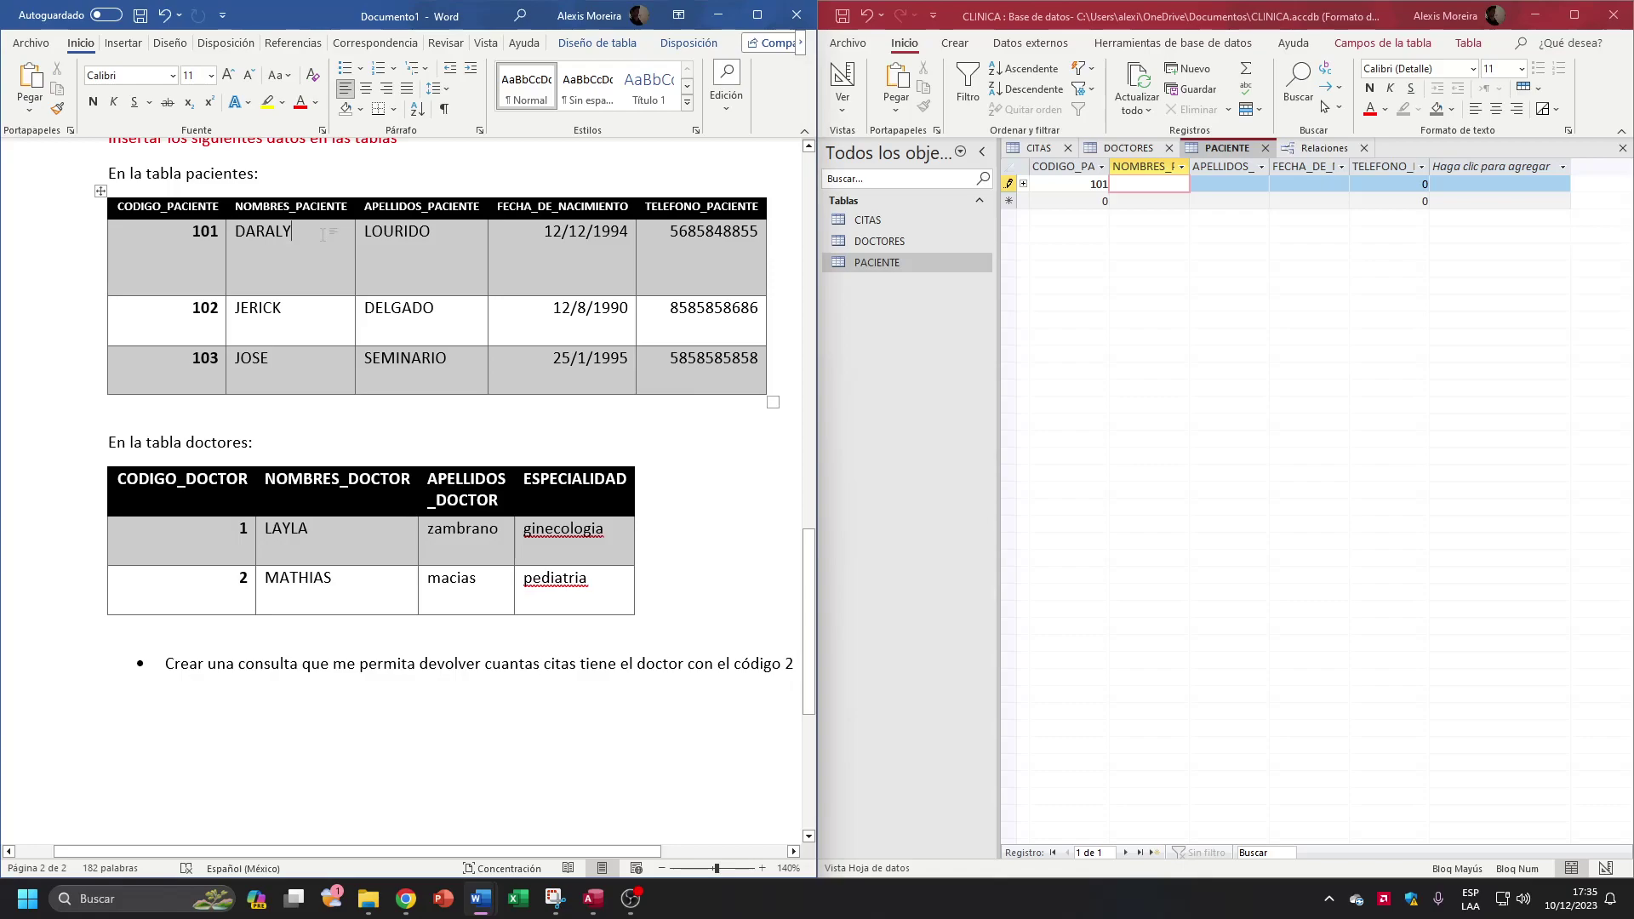
left_click(1127, 184)
key("ctrl+v")
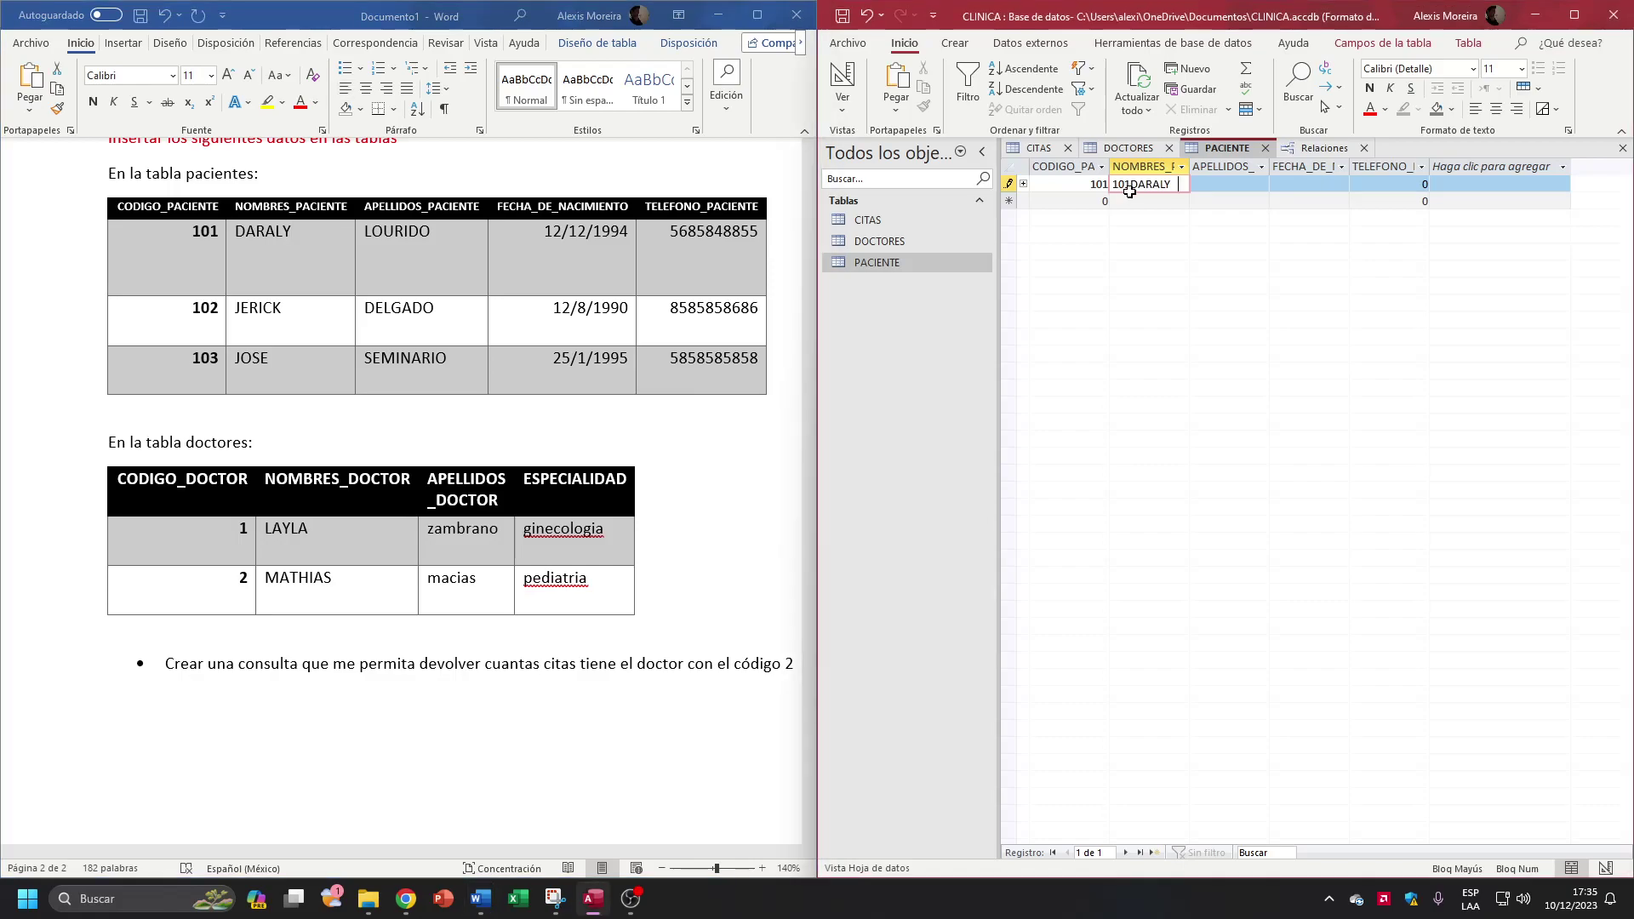
key("Home")
key("Delete")
key("Delete")
key("Delete")
key("alt+Tab")
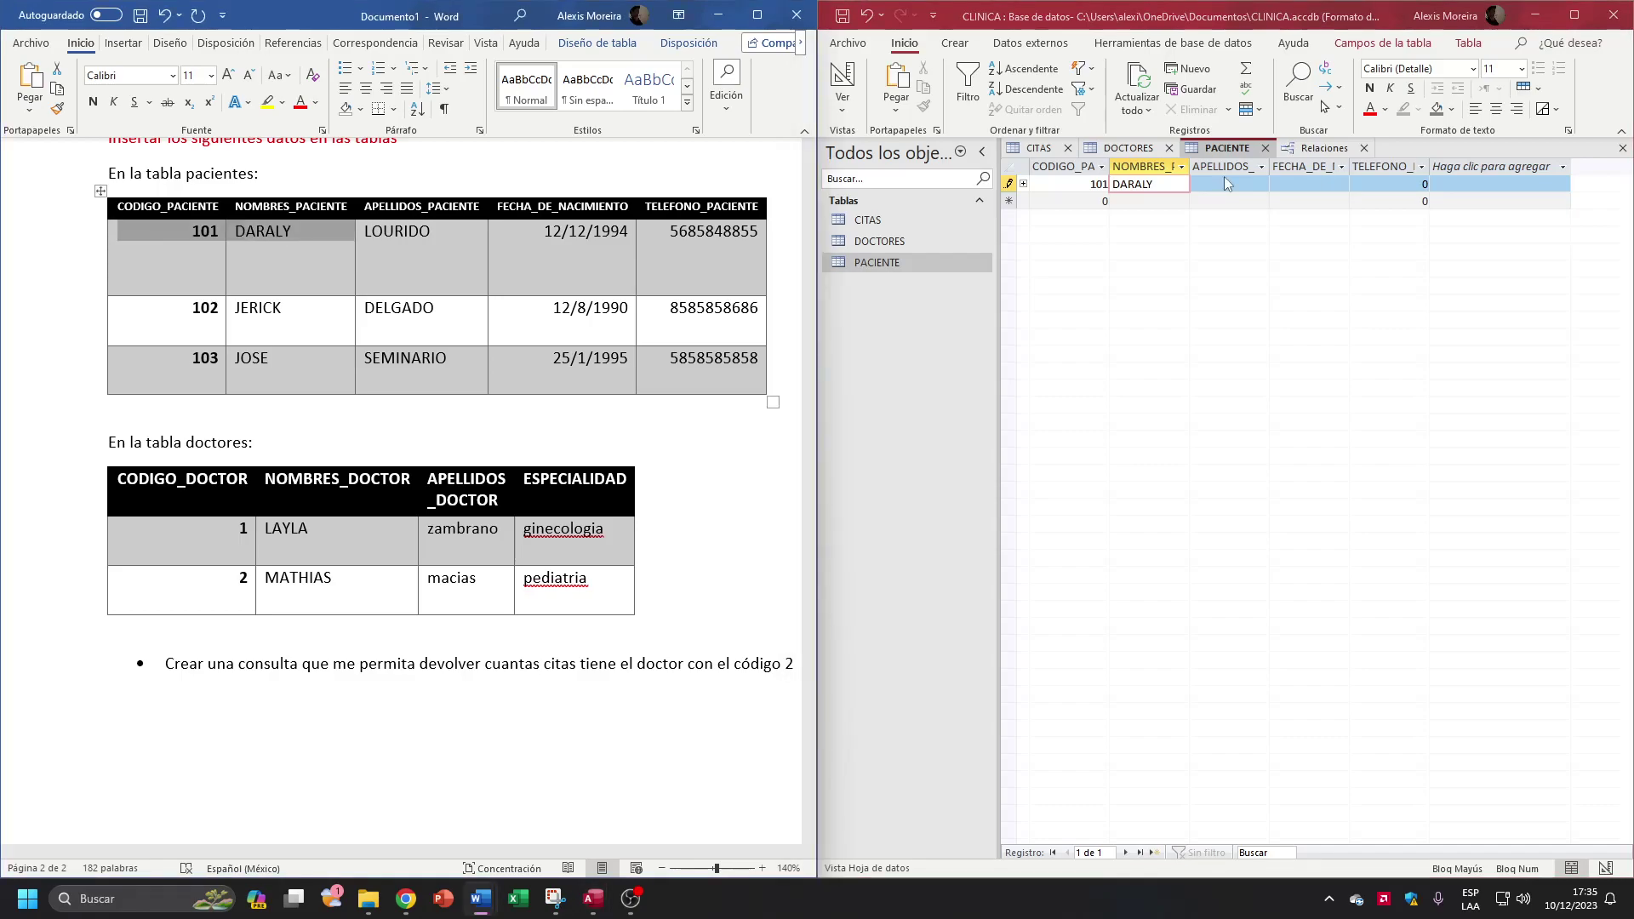
left_click(1226, 184)
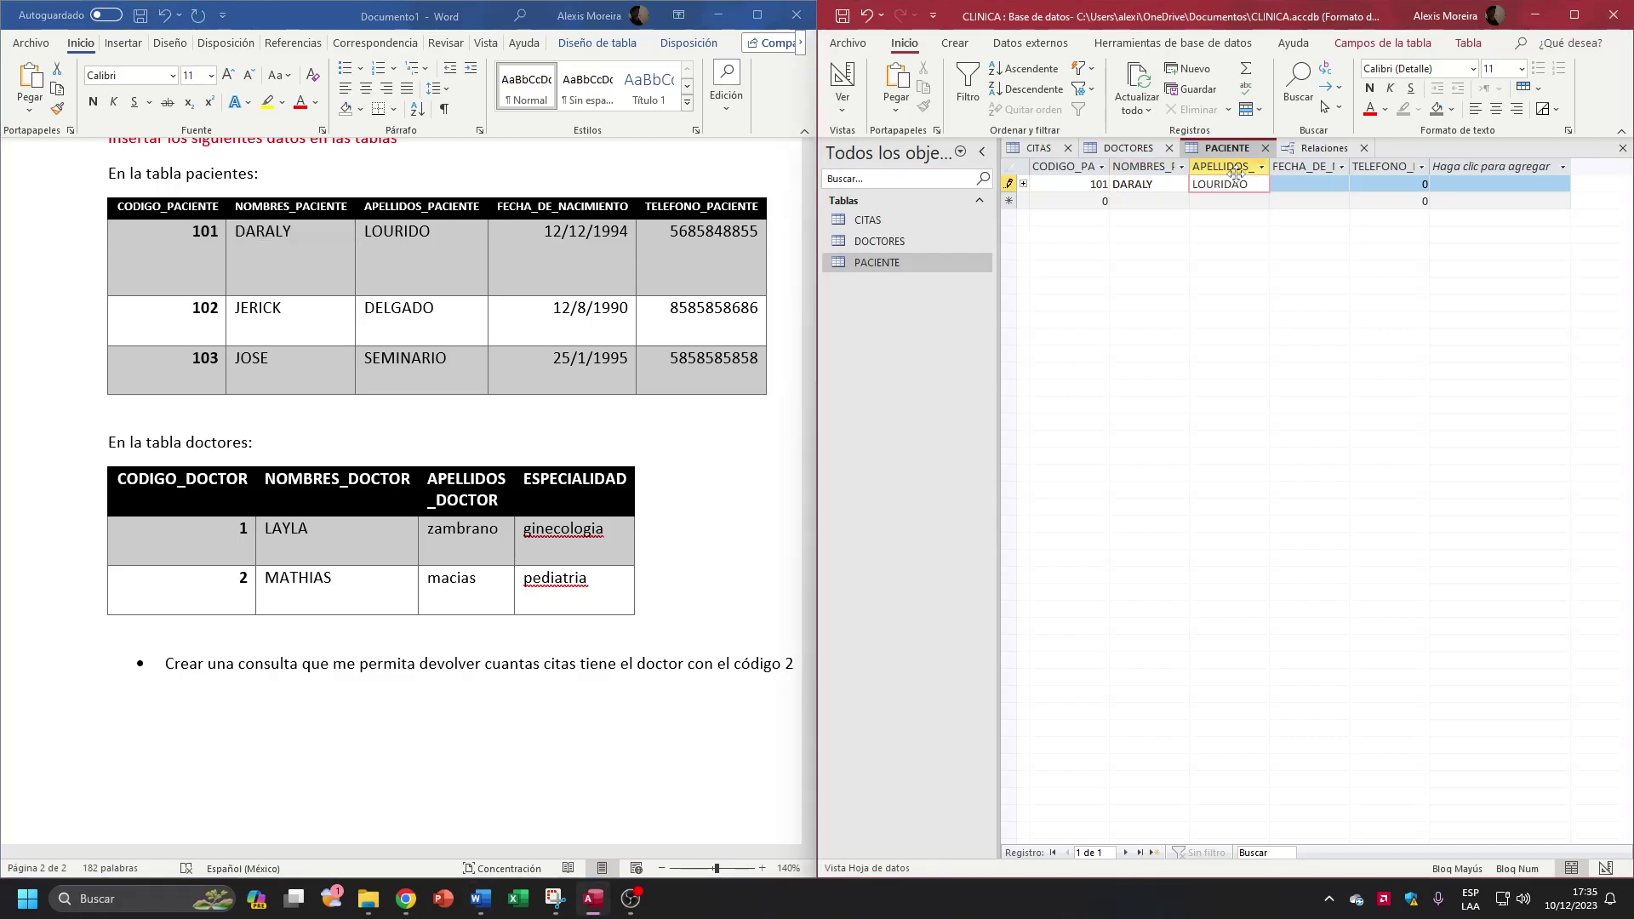
type("O")
key("Tab")
type("12")
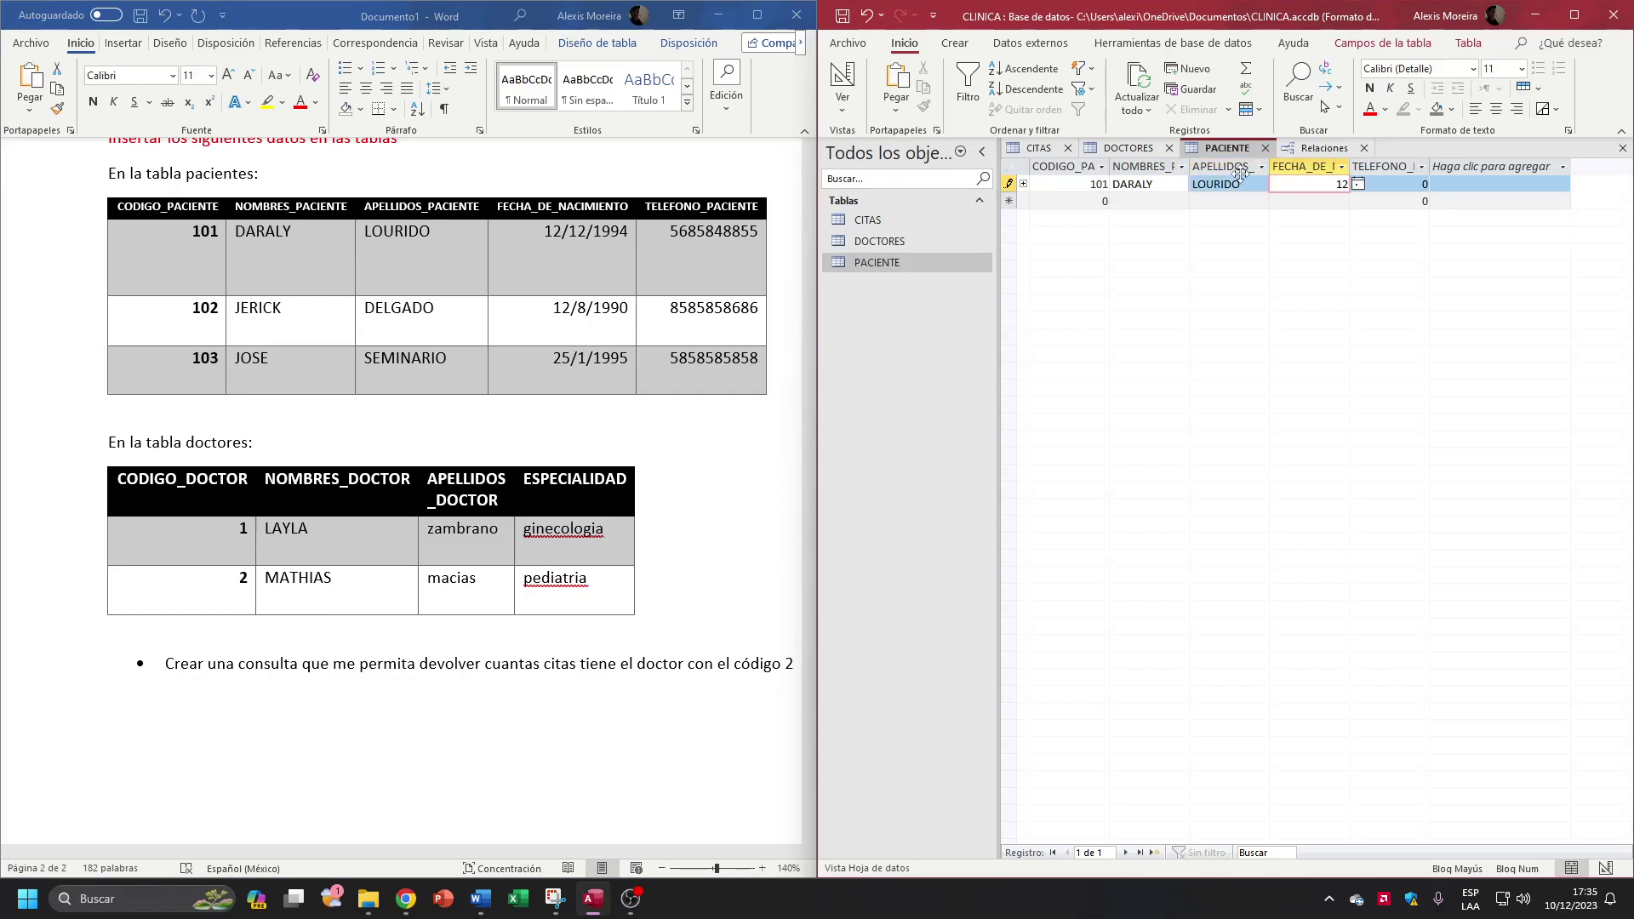
type("/12/1994")
key("Tab")
type("454248515")
left_click(1085, 191)
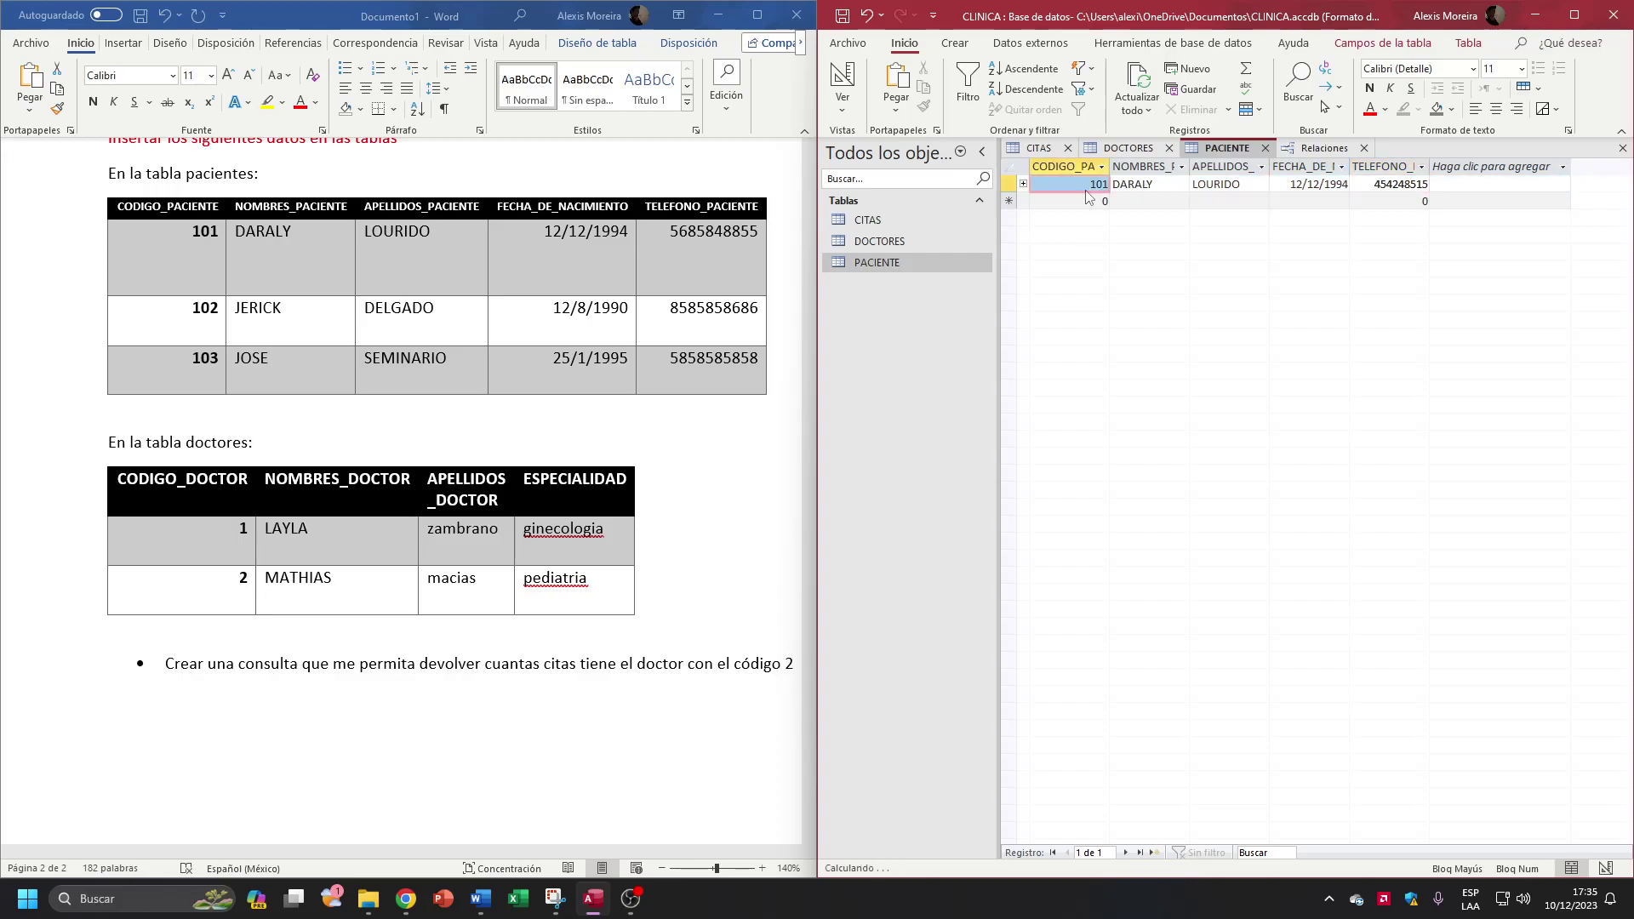
key("alt+Tab")
left_click_drag(181, 316, 670, 319)
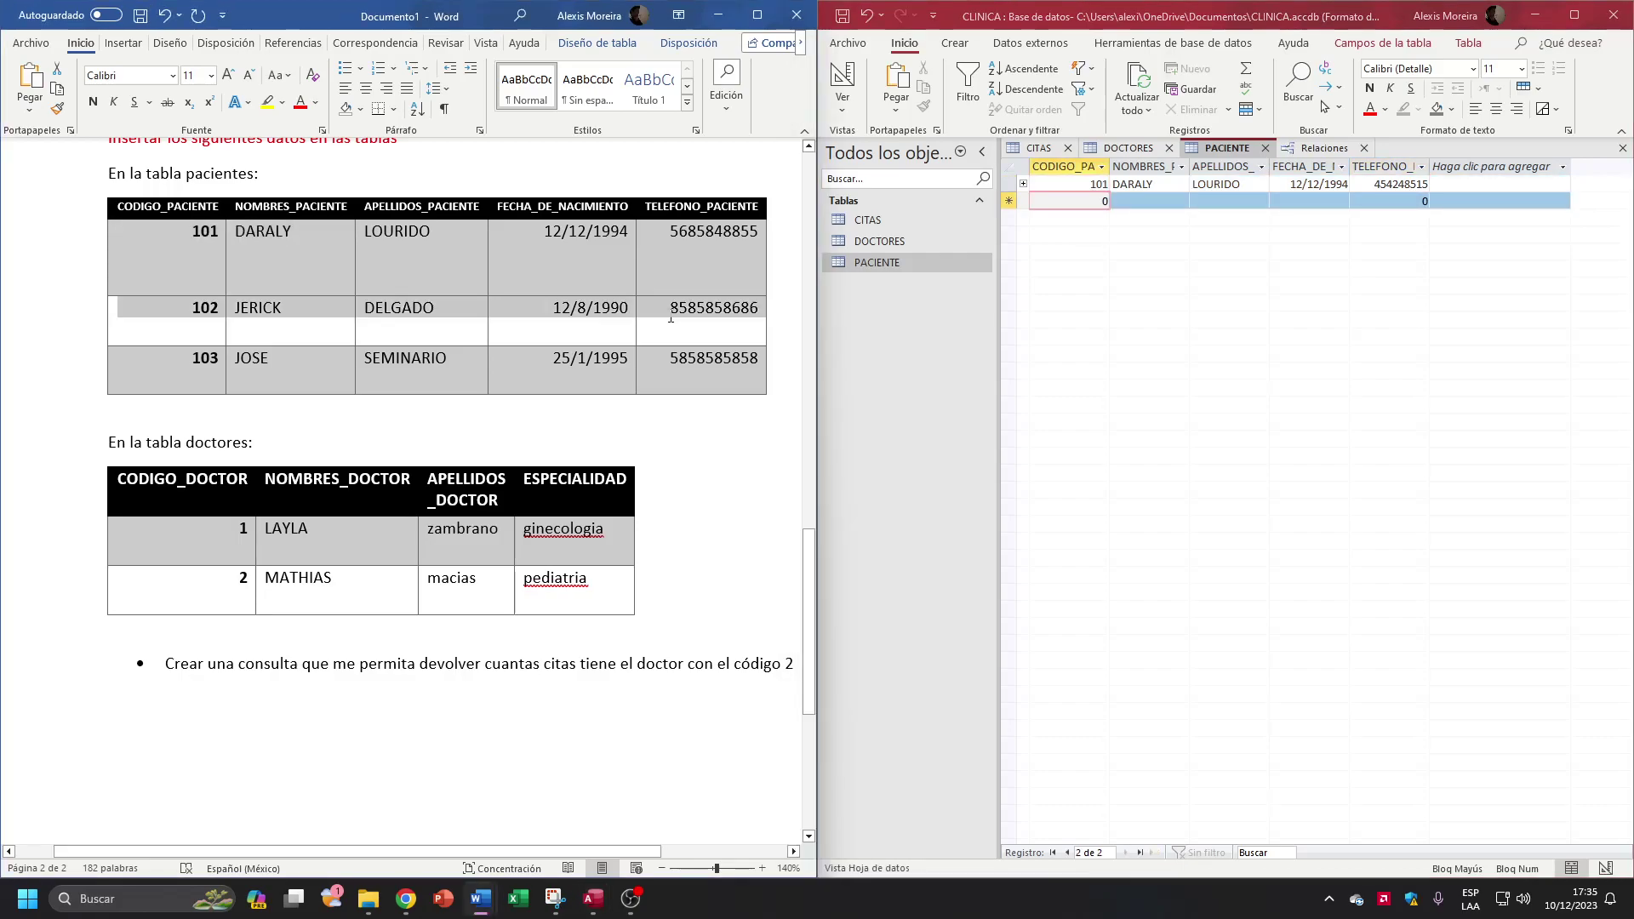
key("alt+Tab")
key("ctrl+v")
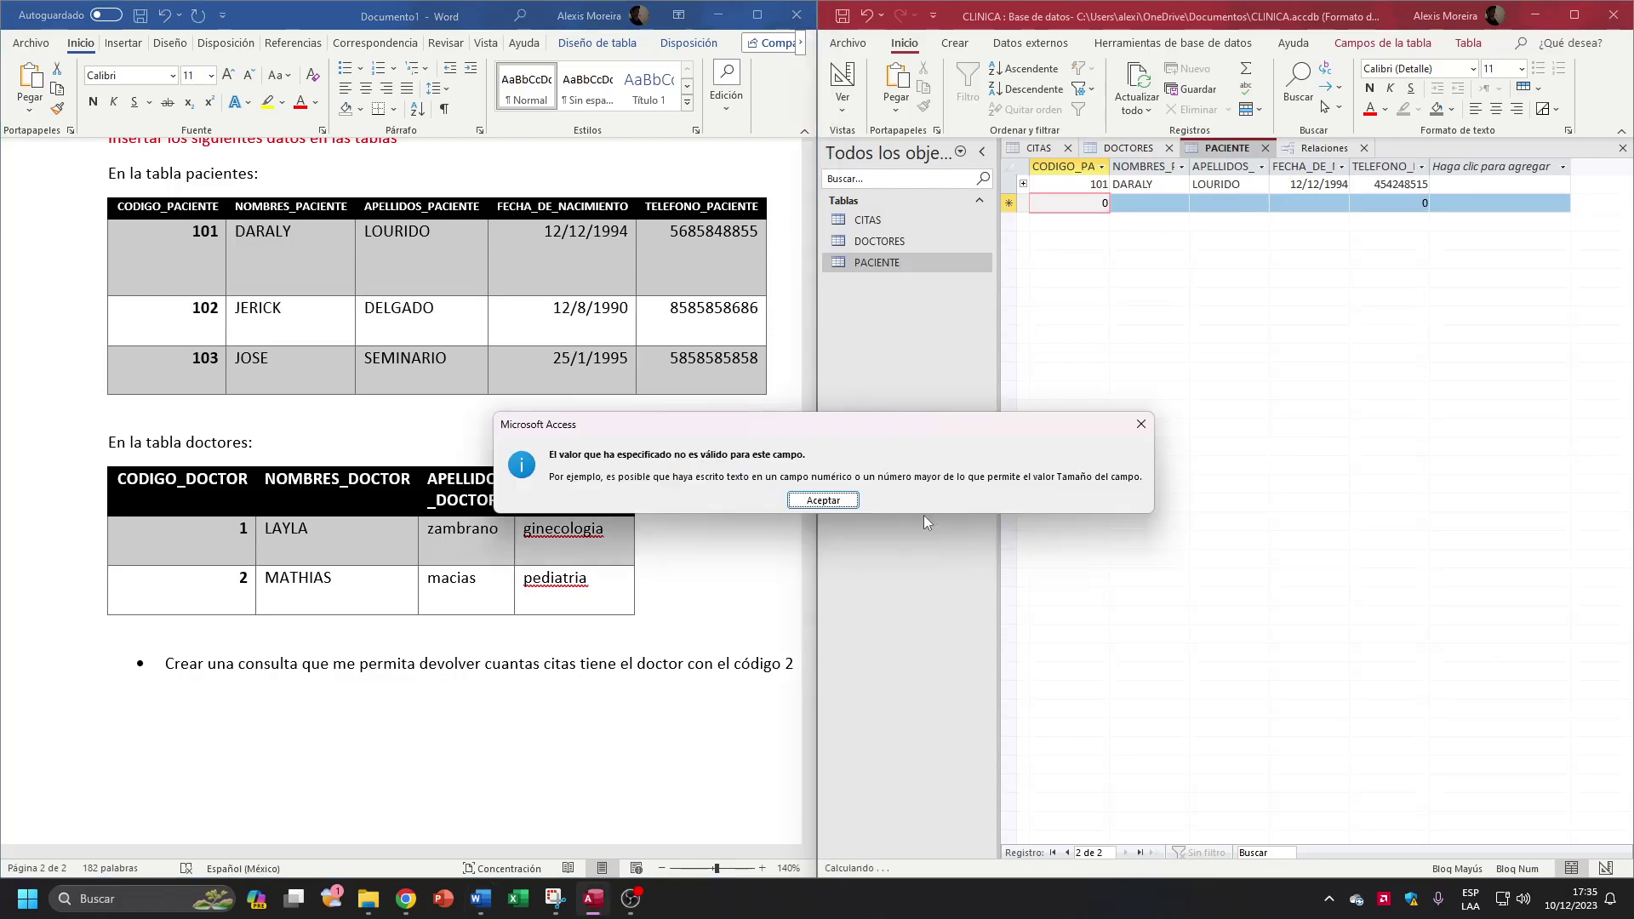
key("Return")
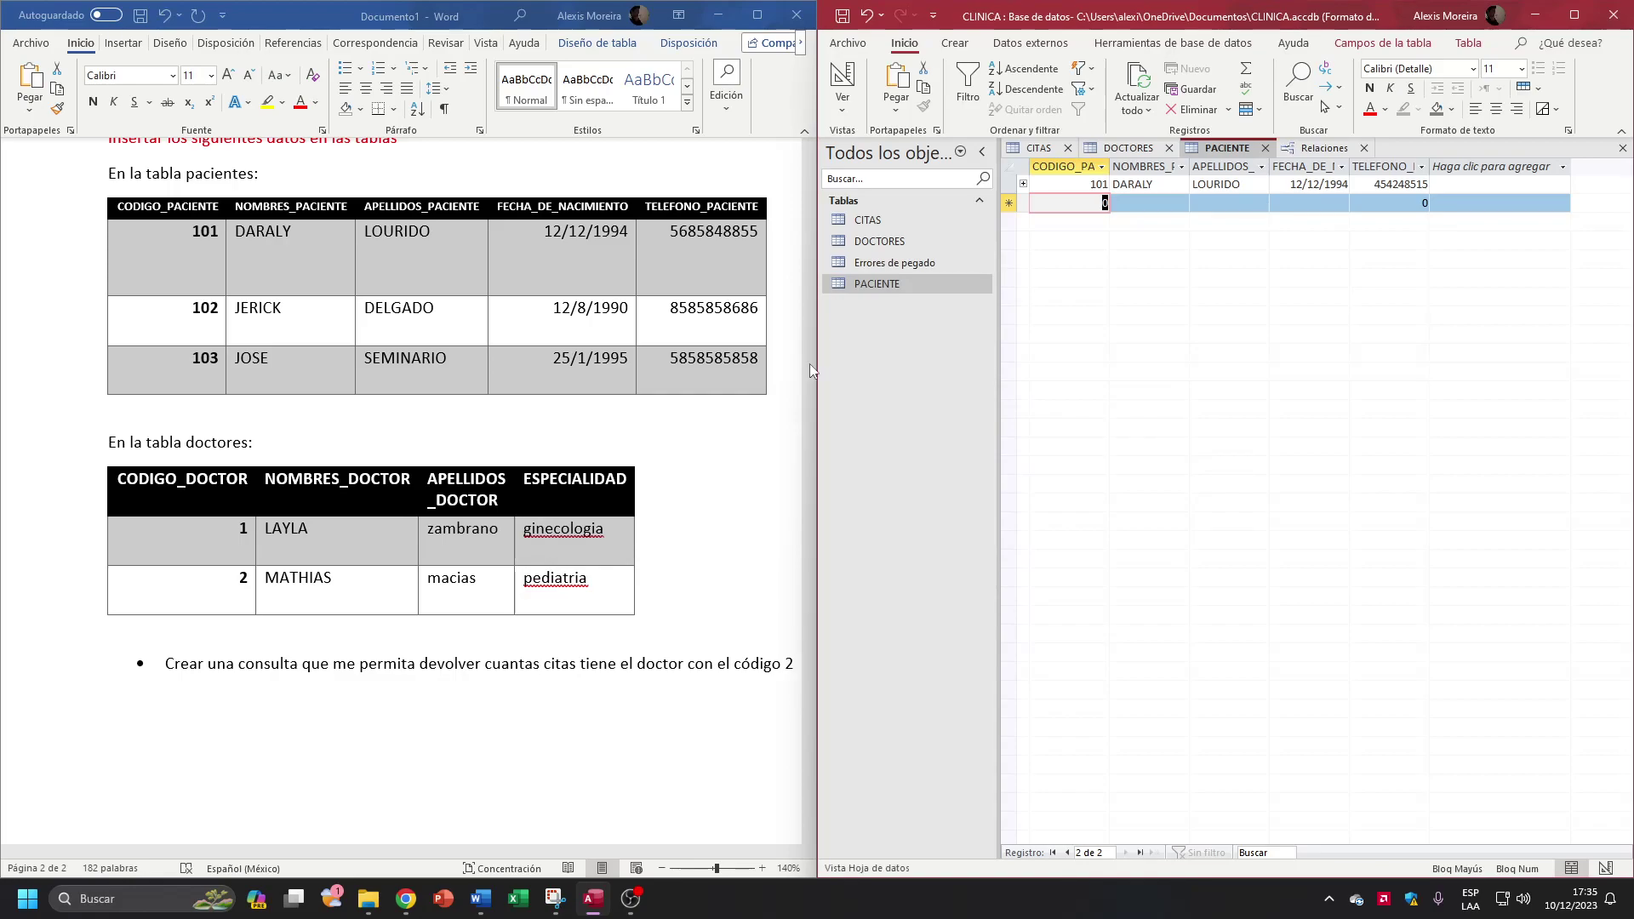
key("ctrl+v")
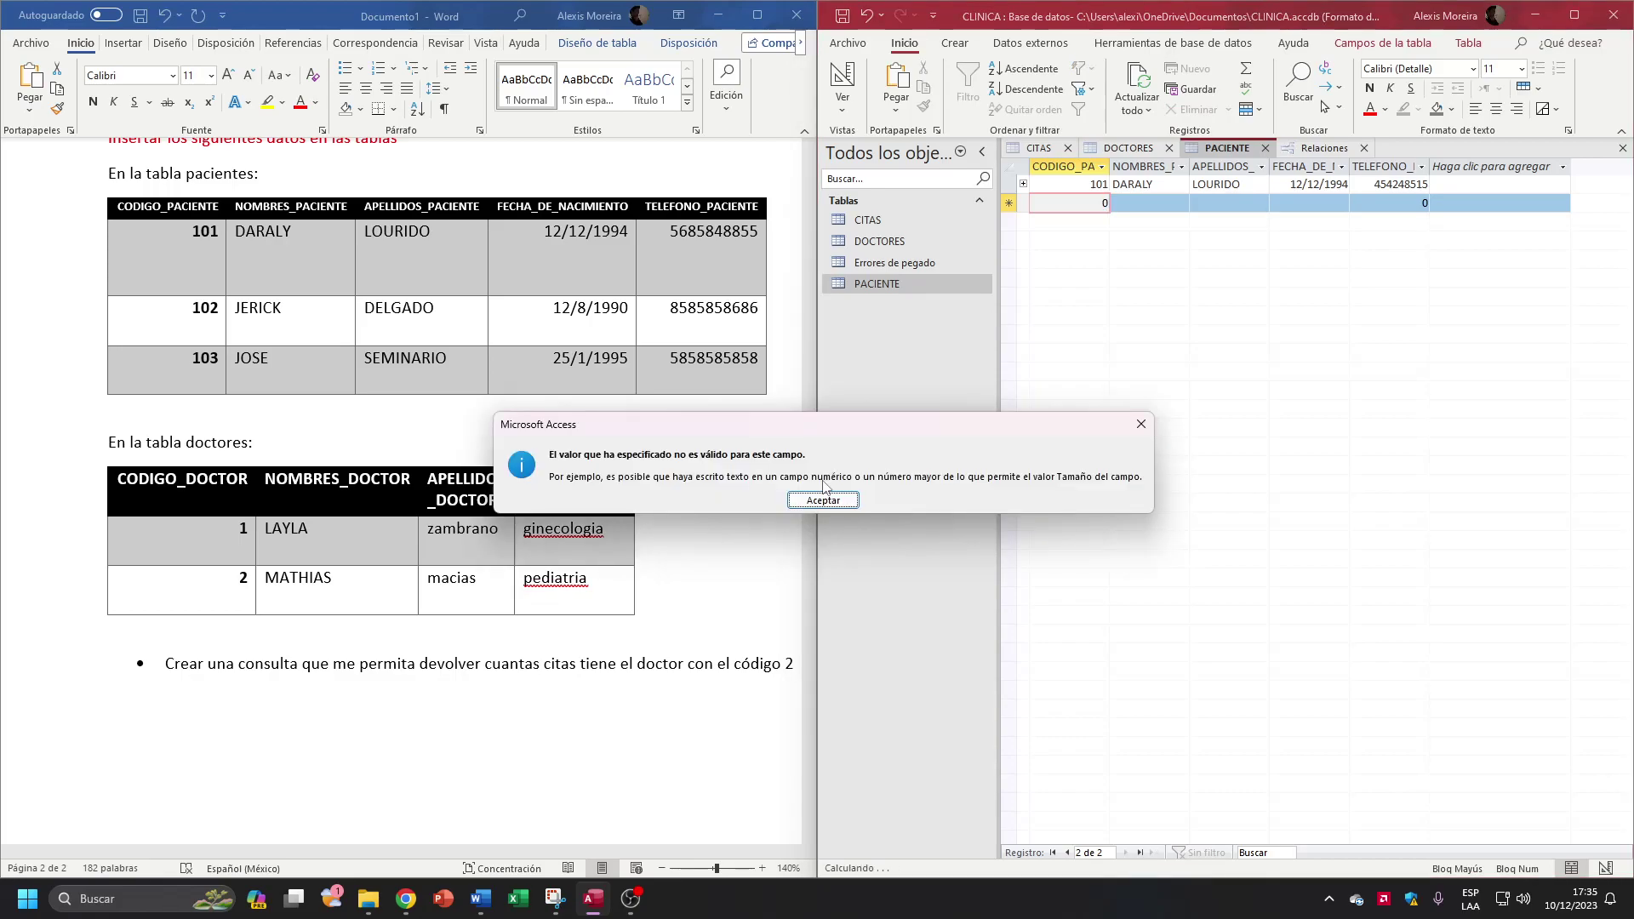
left_click(822, 498)
type("102")
key("Tab")
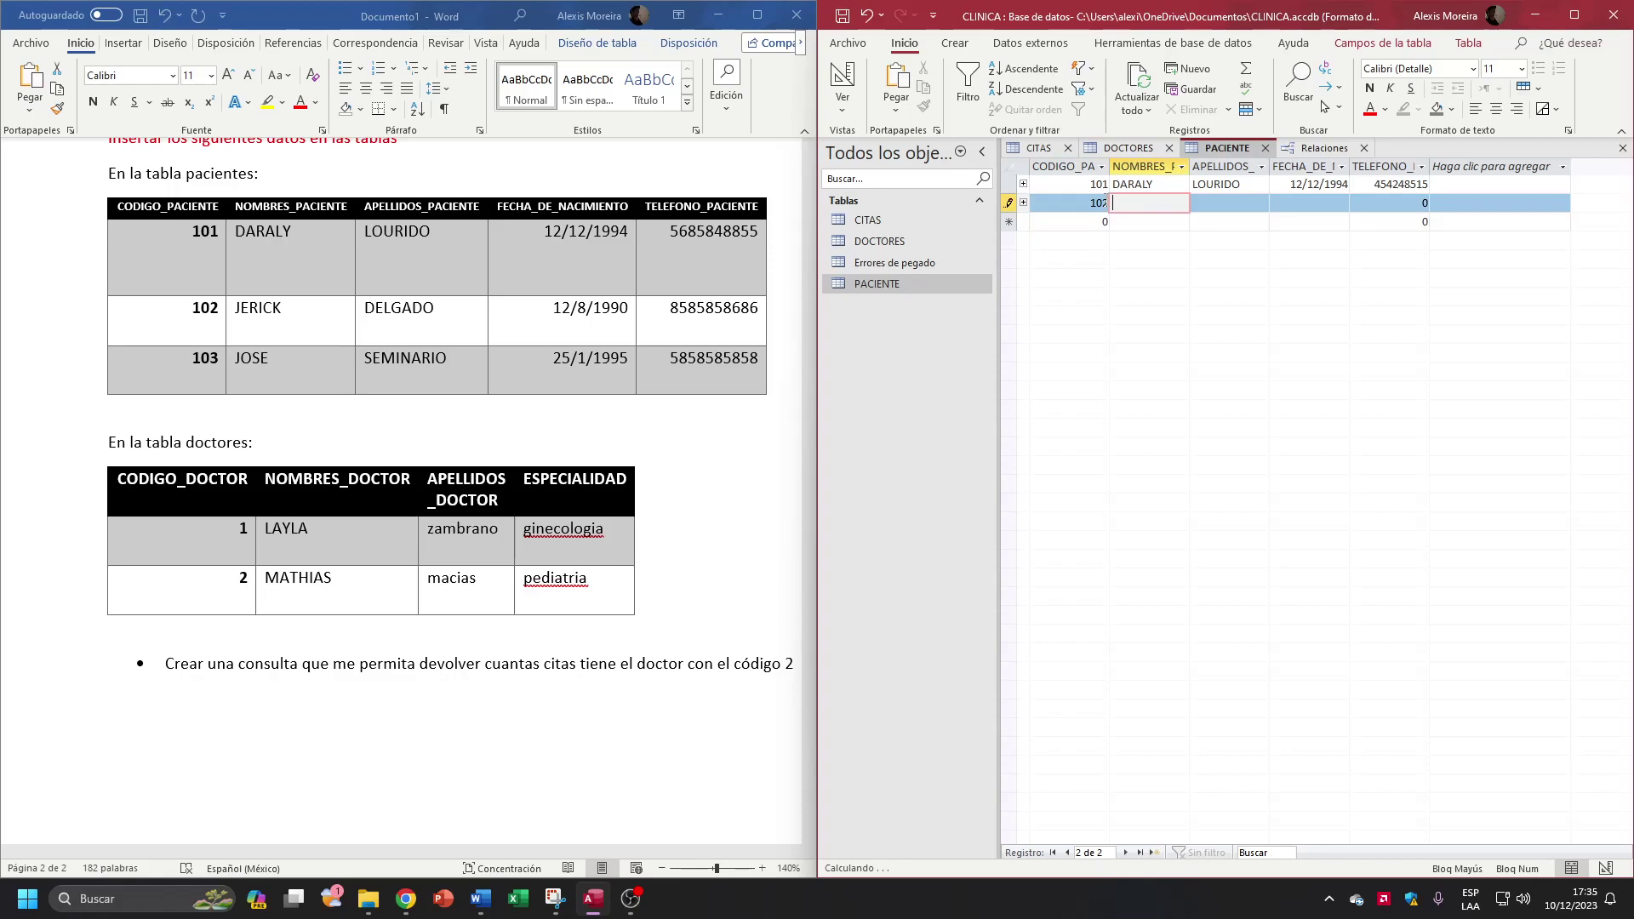
key("Tab")
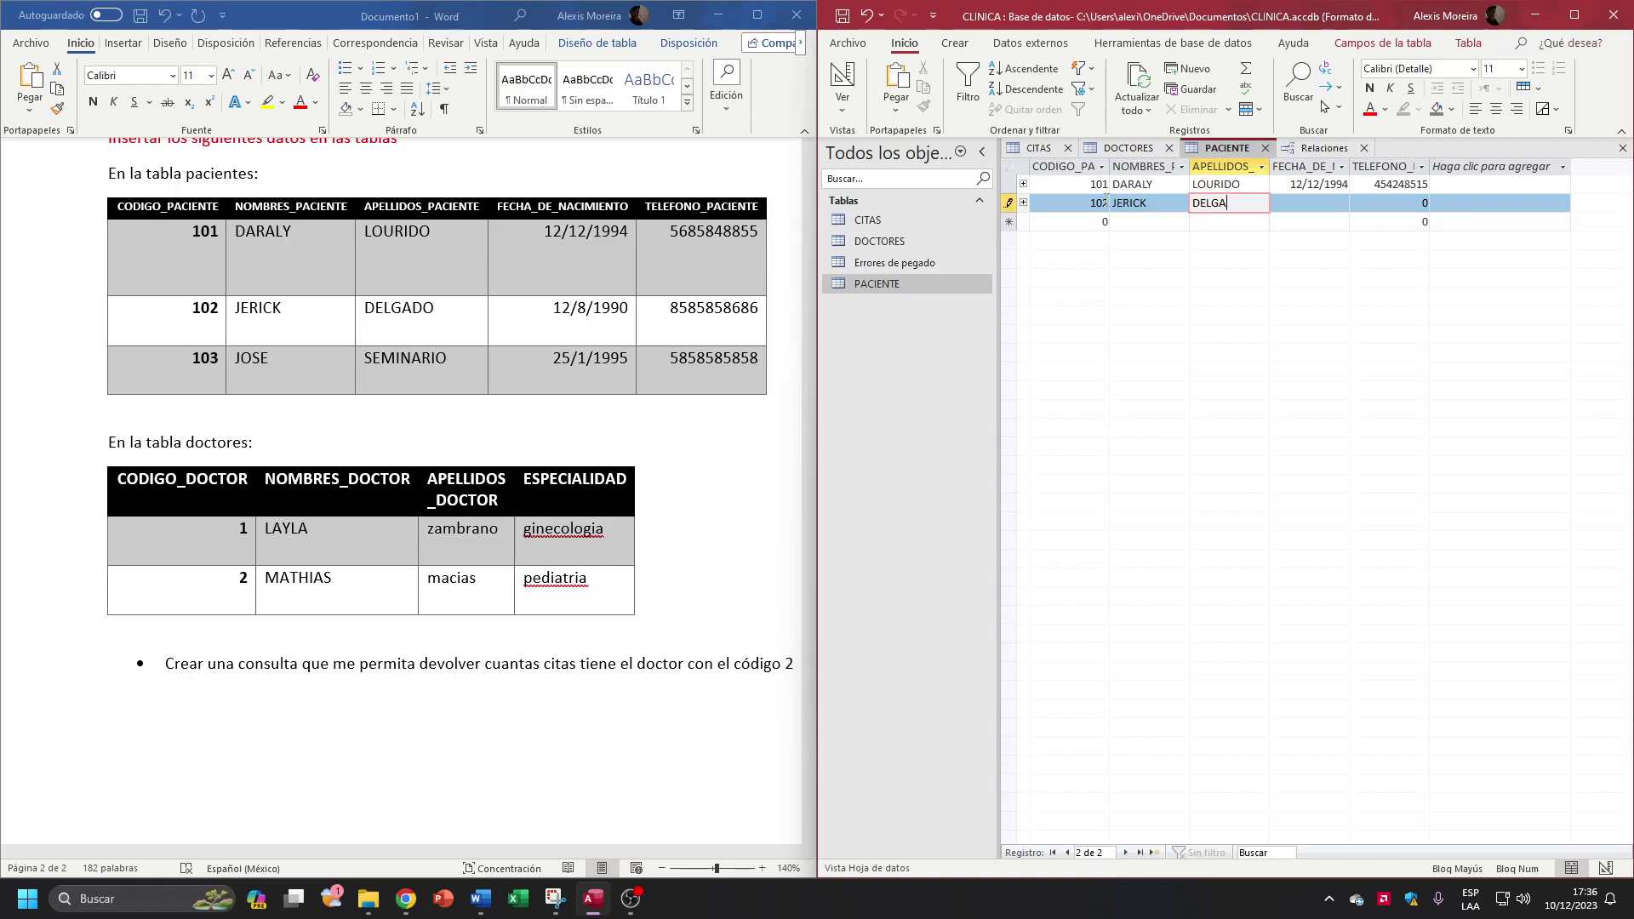
key("Tab")
type("12/8/1")
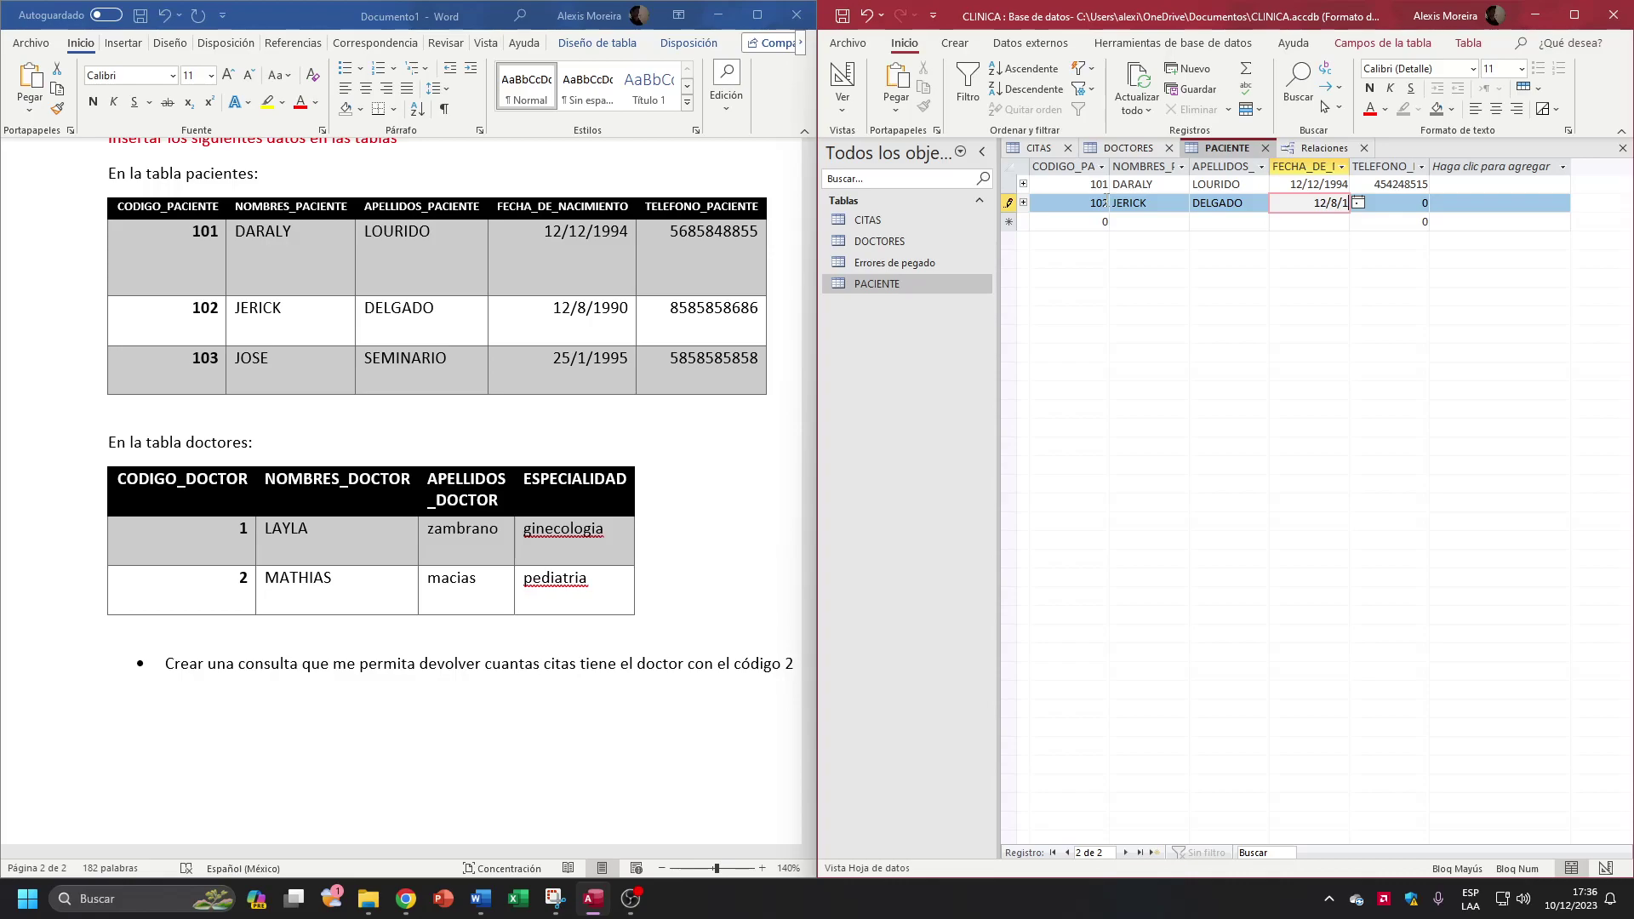
type("990")
left_click(1419, 201)
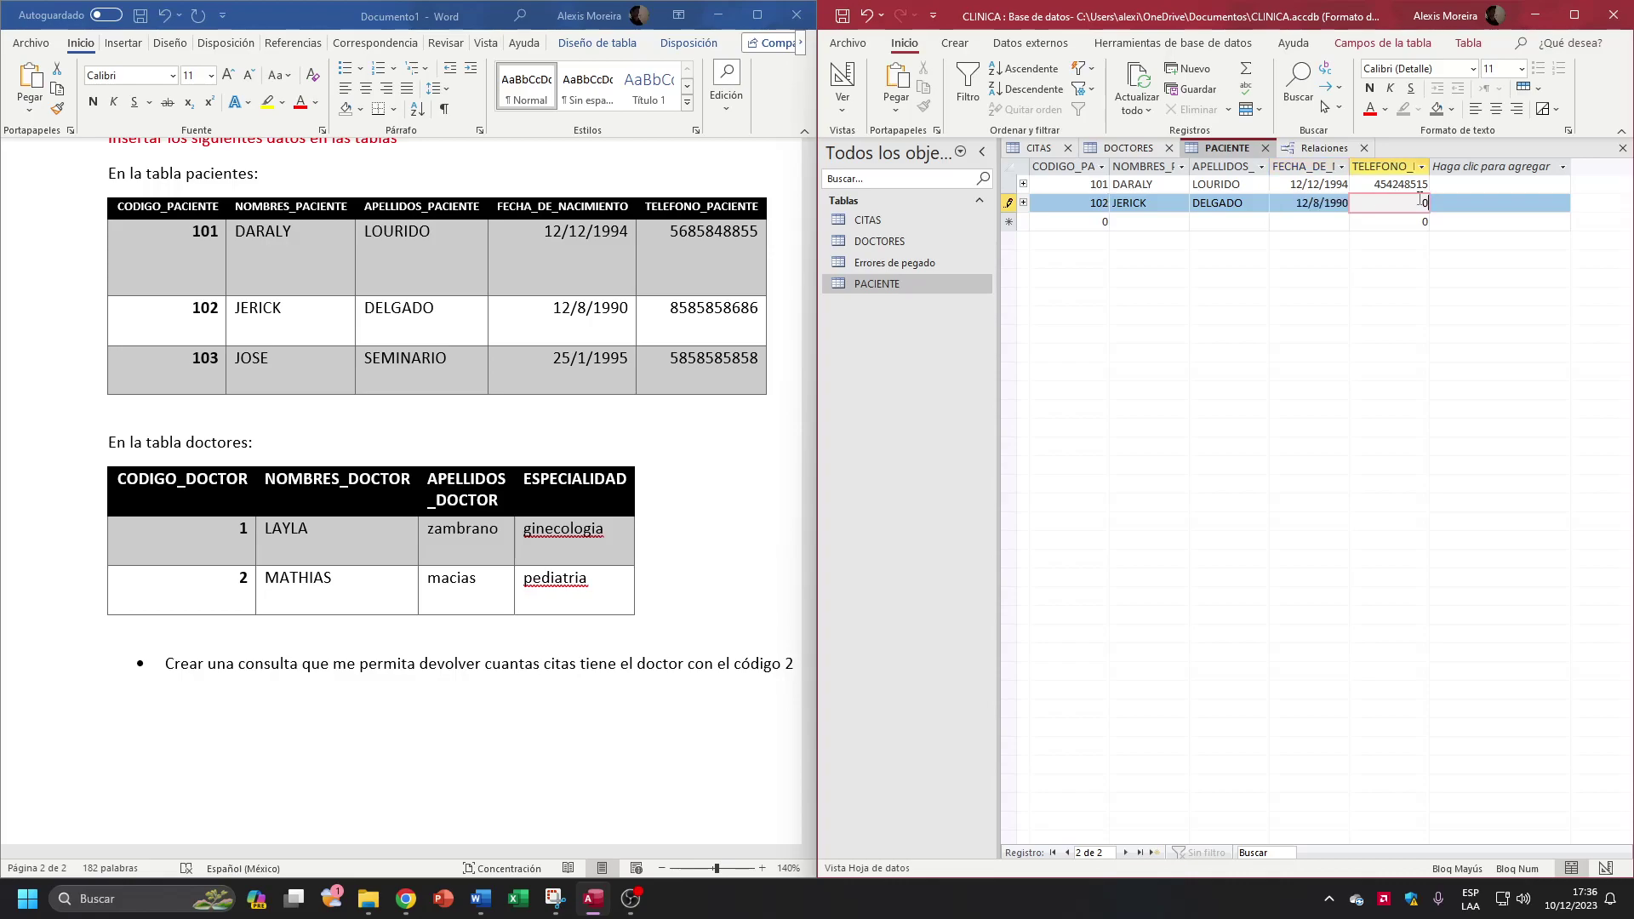
type("5454545")
key("Tab")
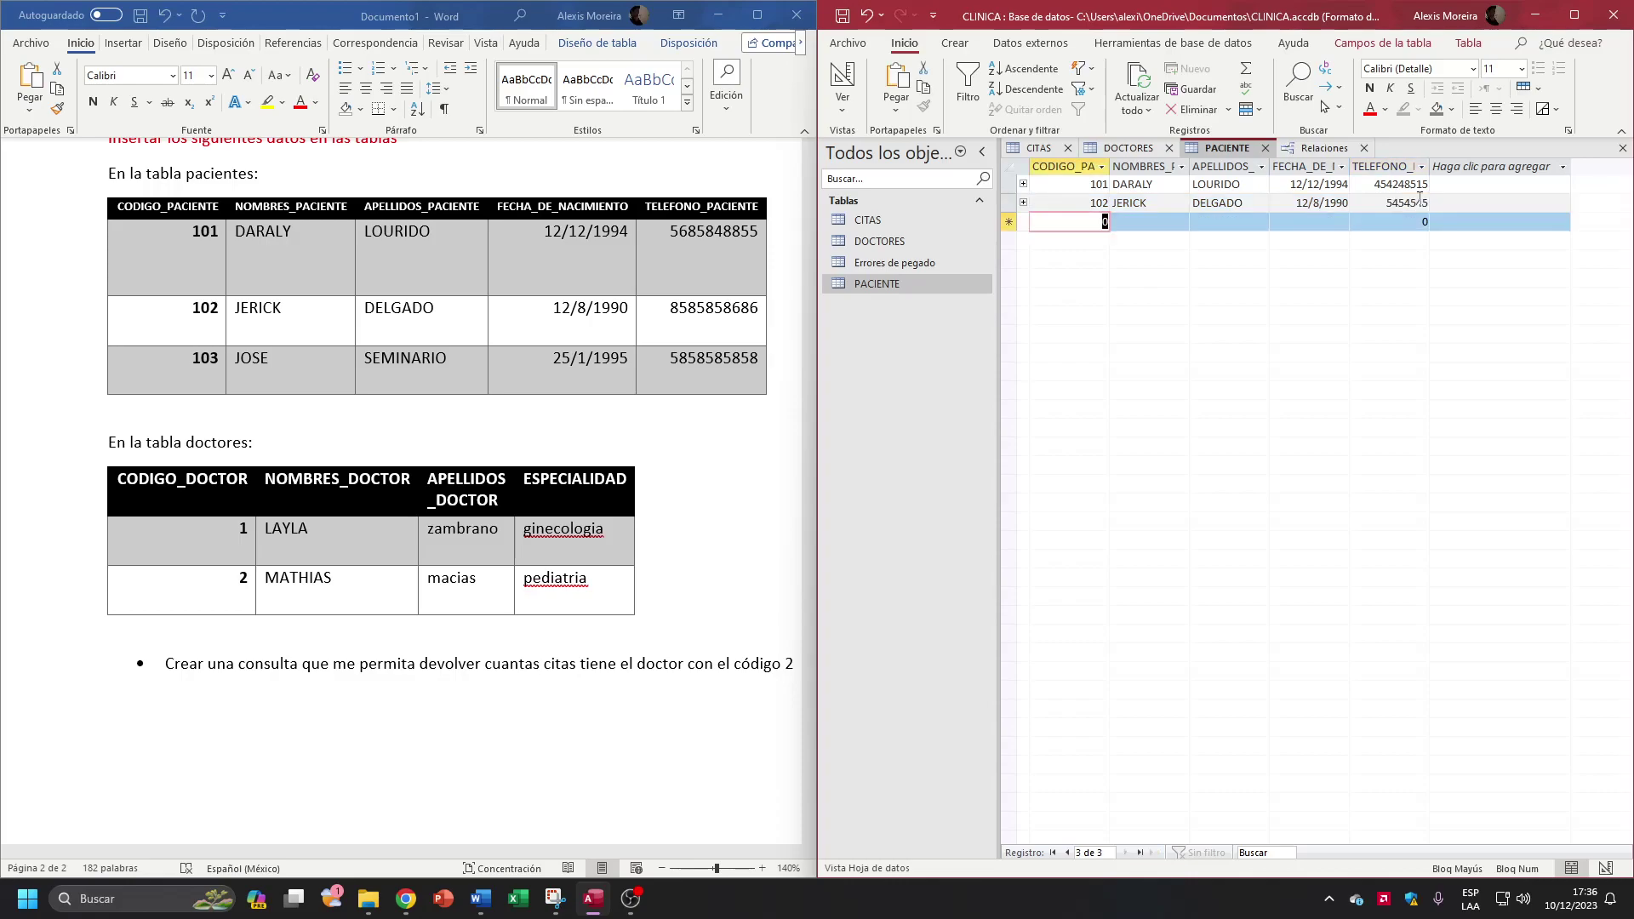
type("103")
key("Tab")
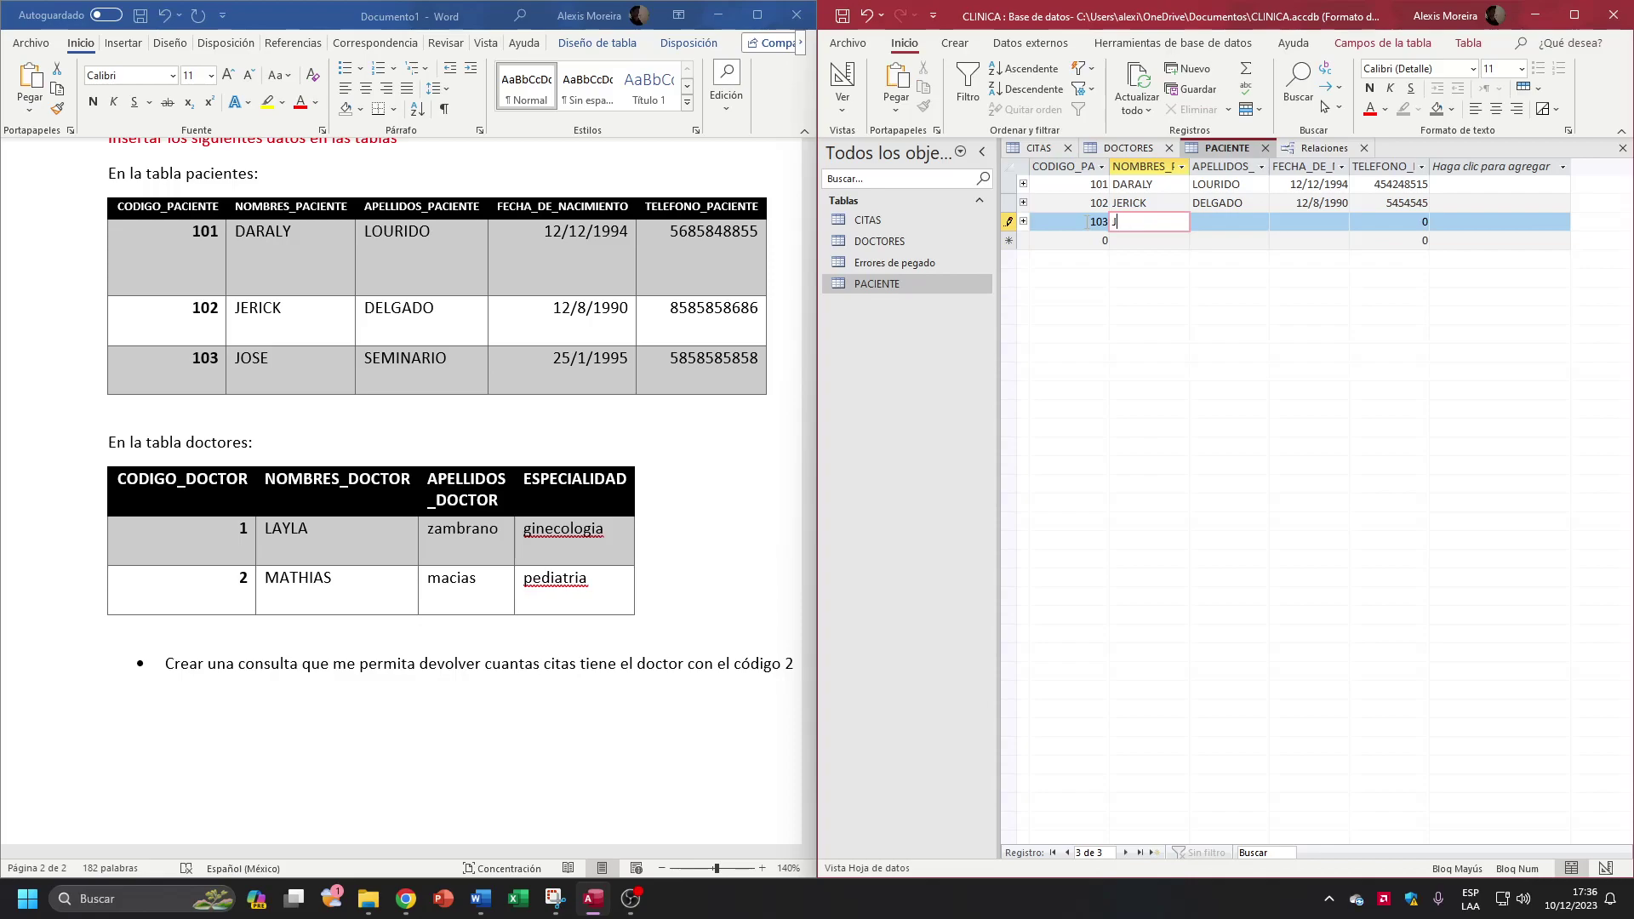
key("Tab")
key("Tab")
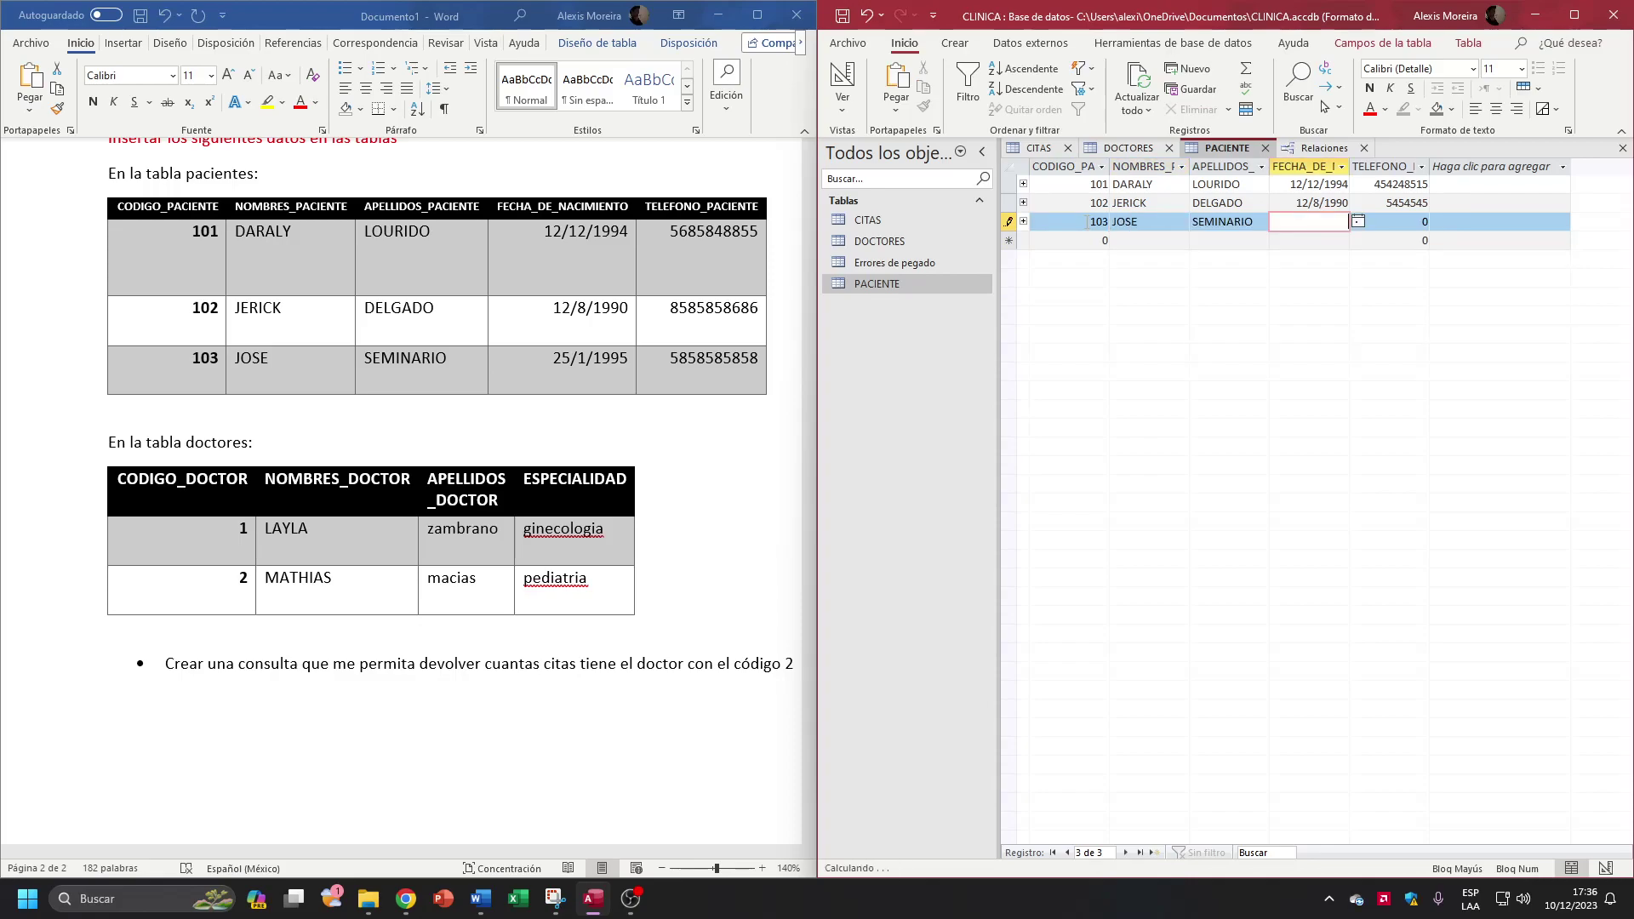
type("25/1/1995")
key("Tab")
type("FDFDF")
key("BackSpace")
key("BackSpace")
key("BackSpace")
key("BackSpace")
key("BackSpace")
type("654")
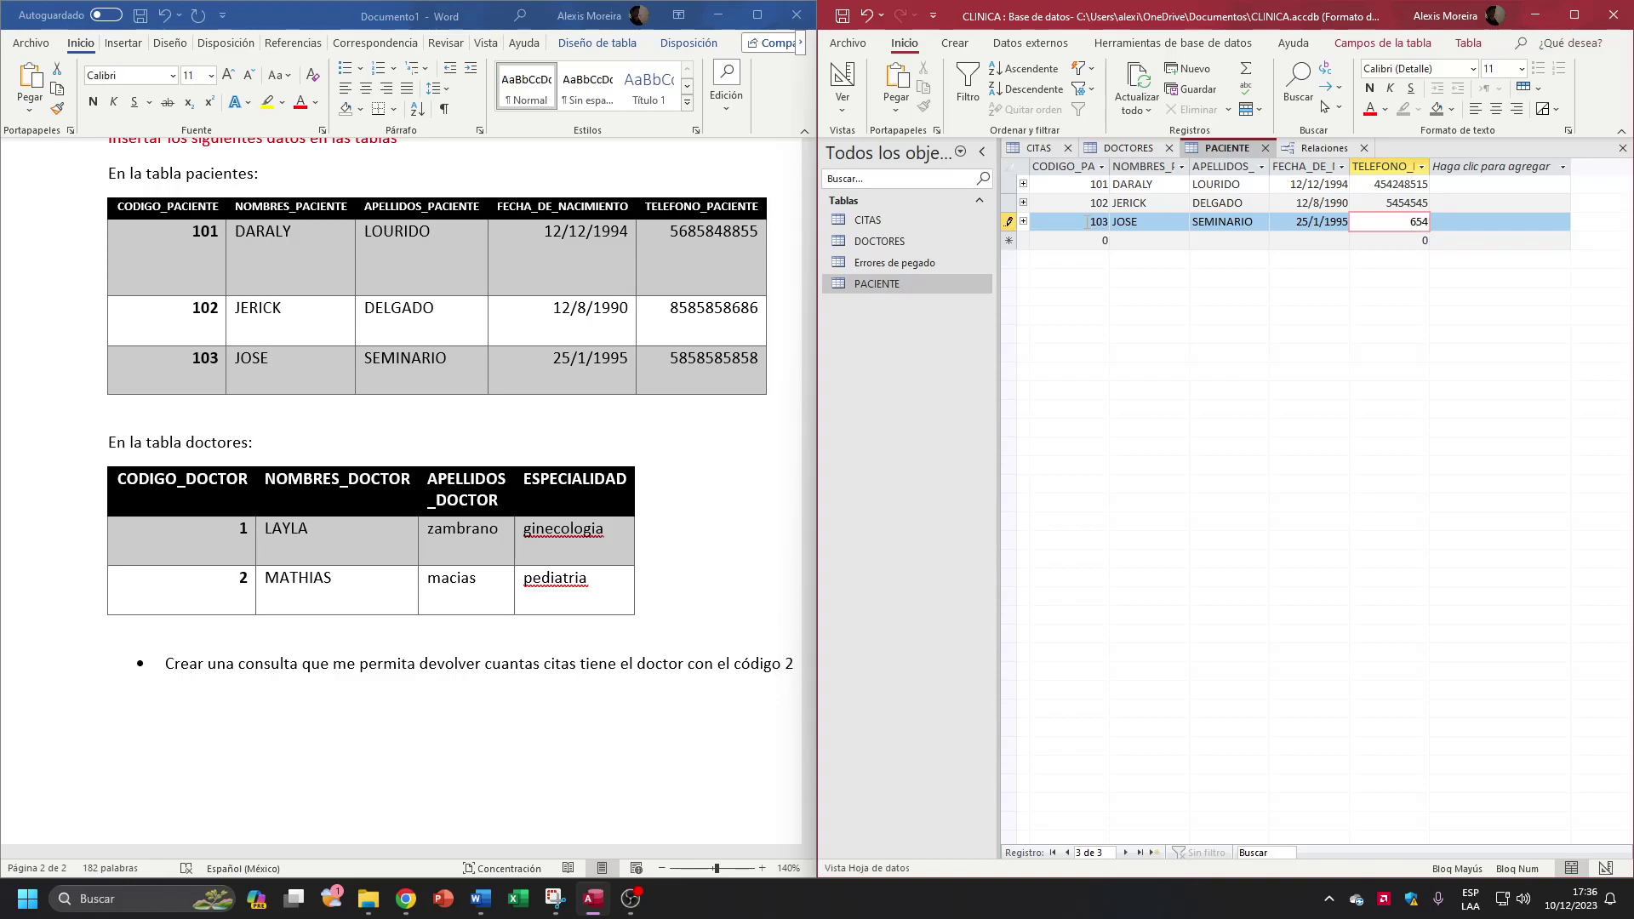
type("624254")
key("Tab")
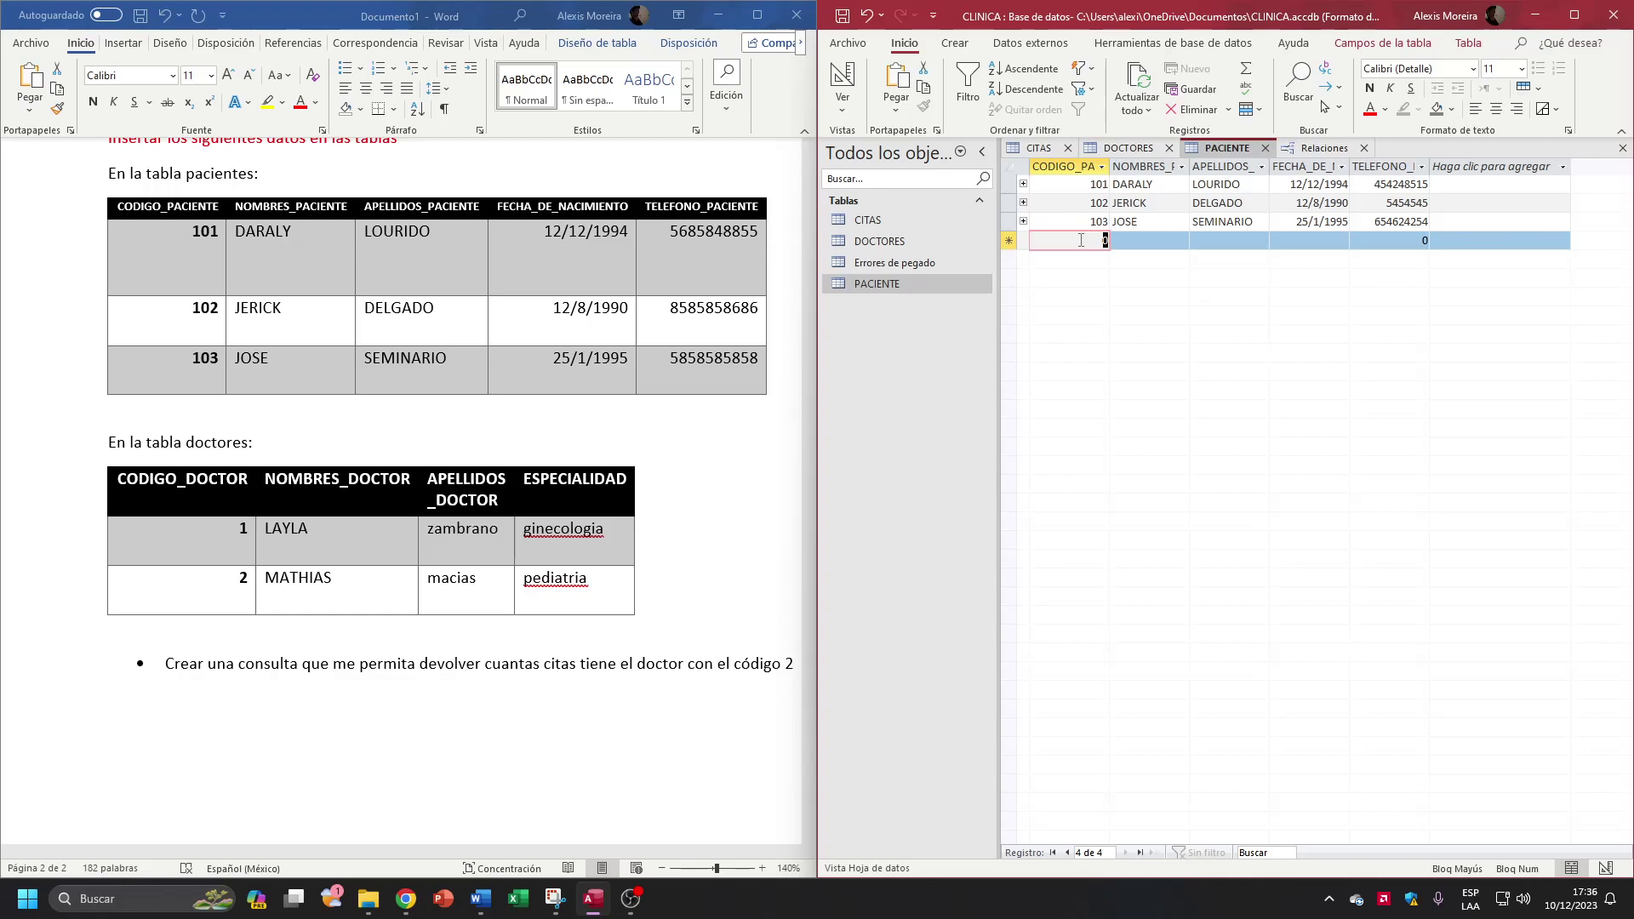
left_click(1260, 167)
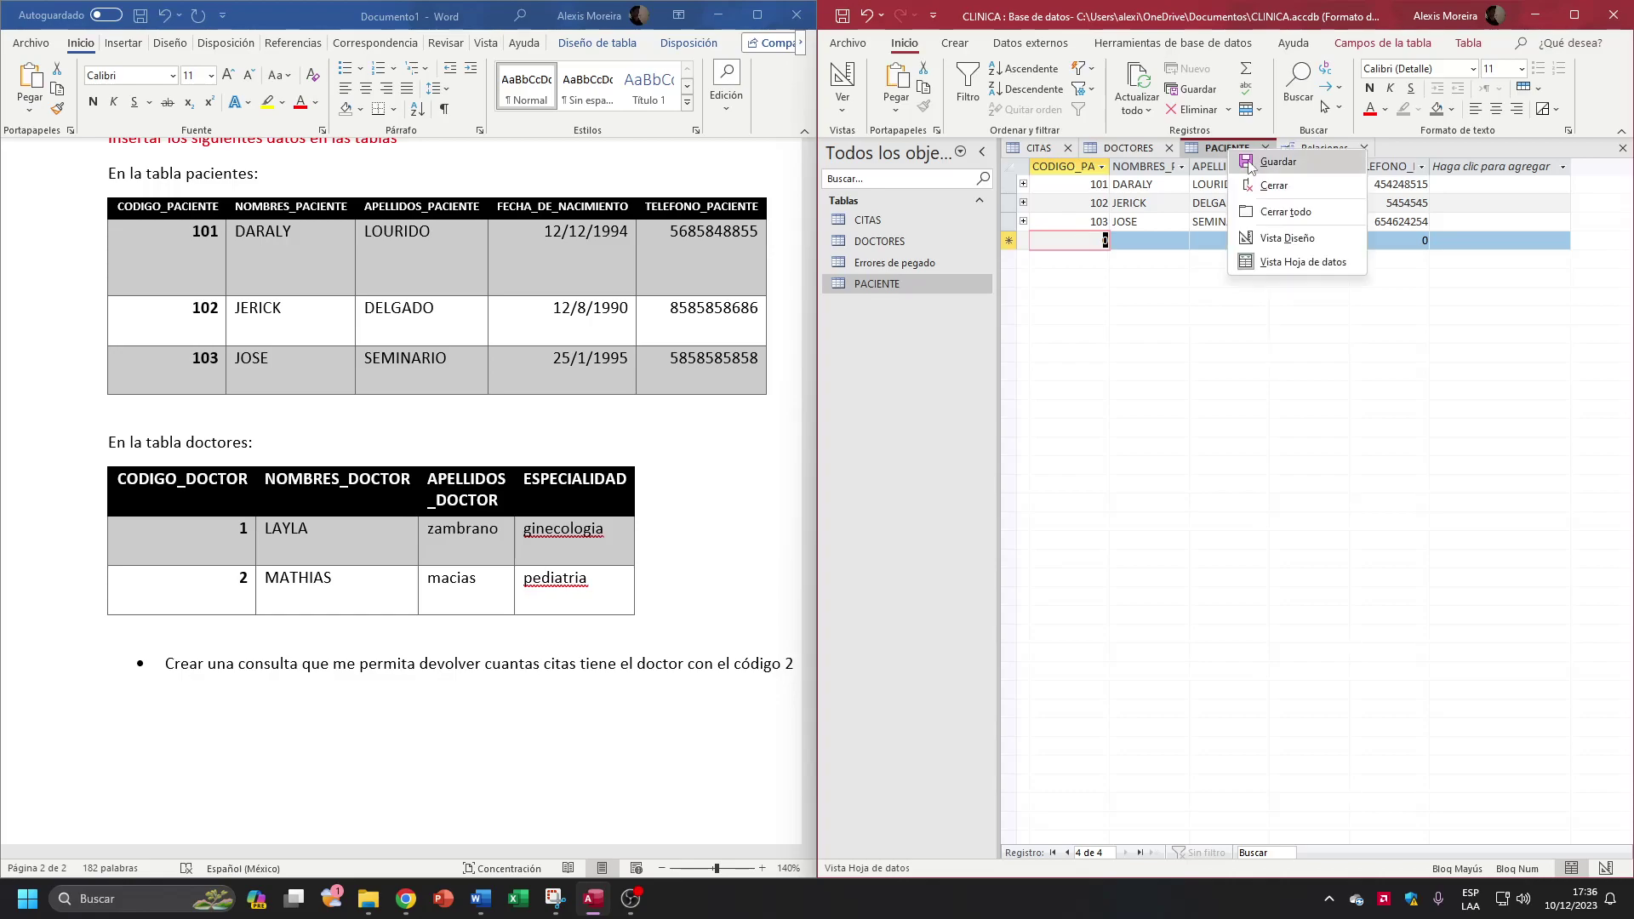
left_click(1256, 166)
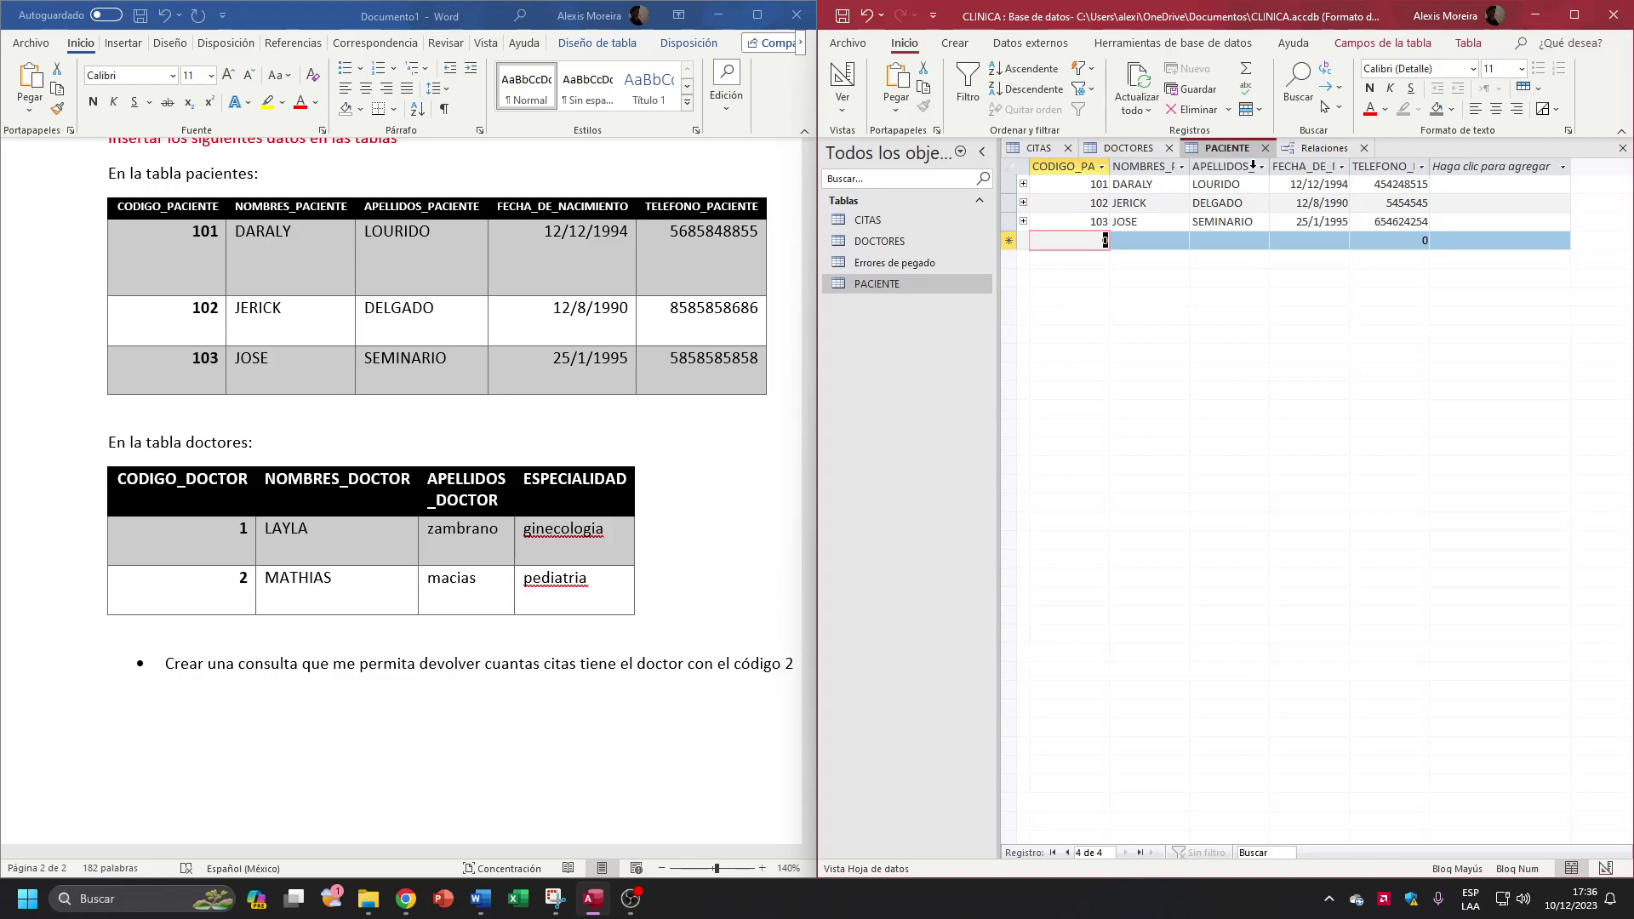
left_click(1264, 148)
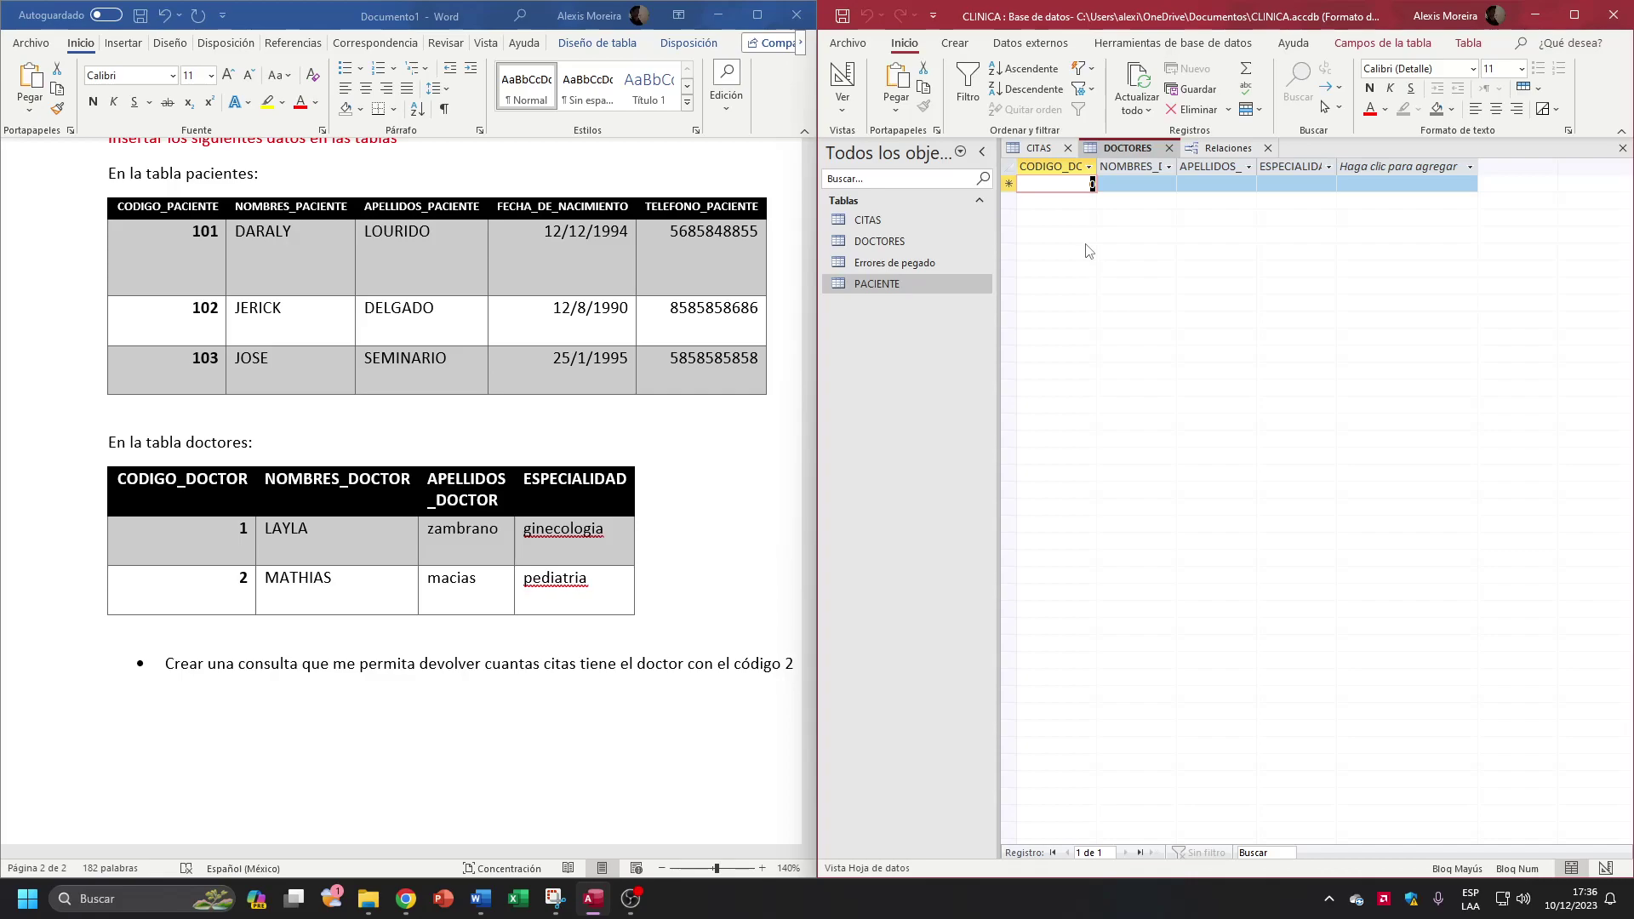
type("1")
key("Tab")
key("Tab")
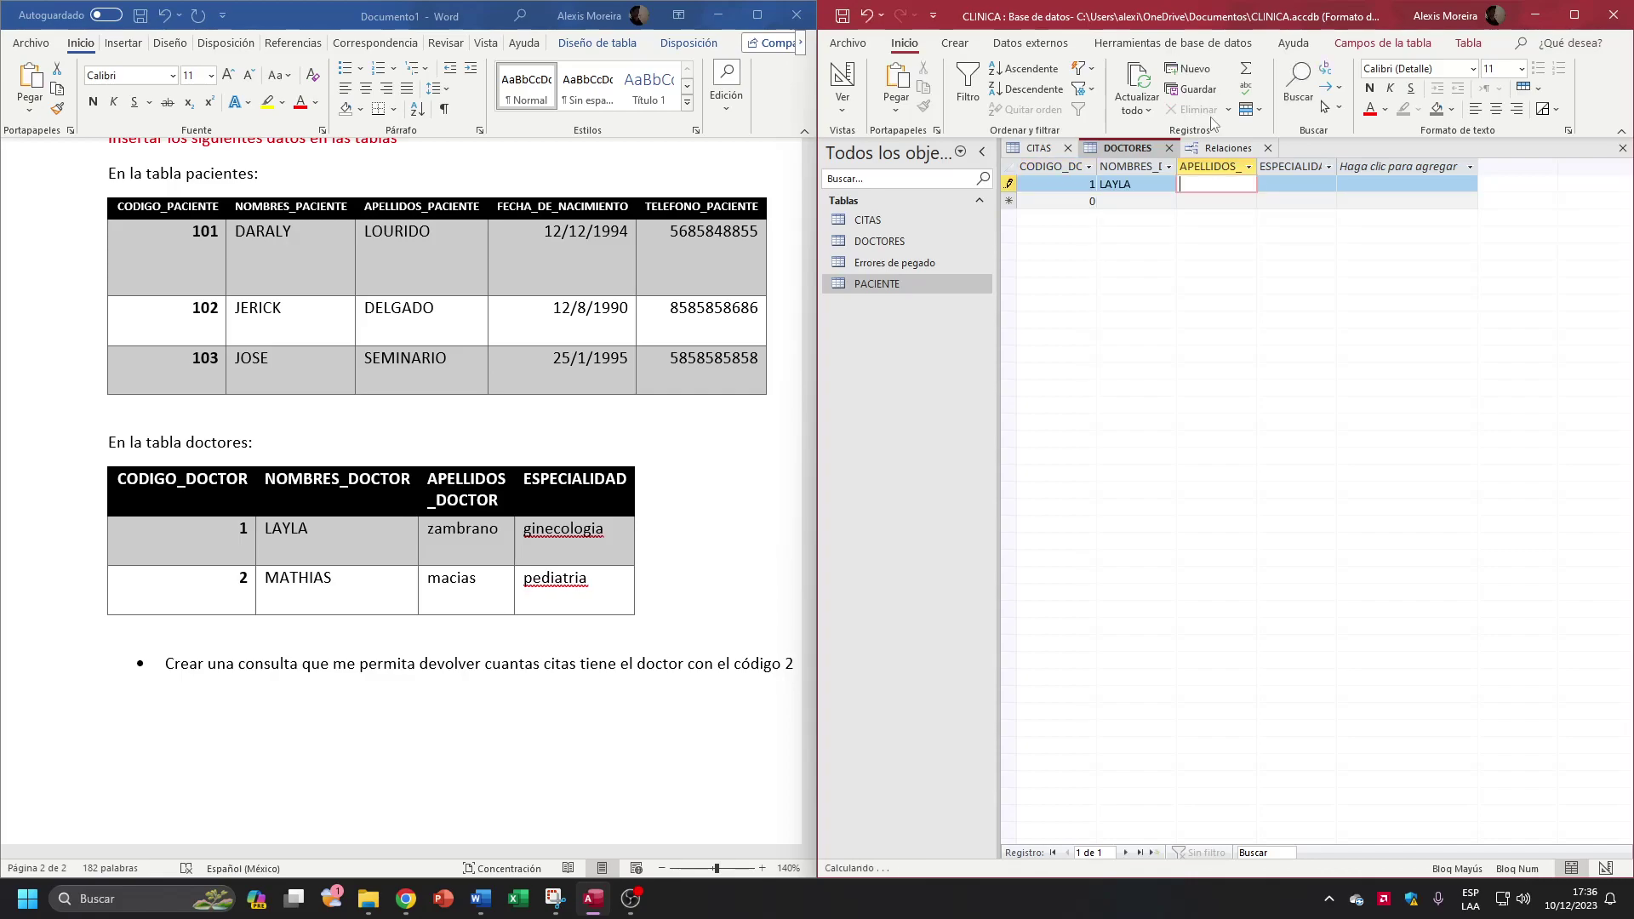
key("Tab")
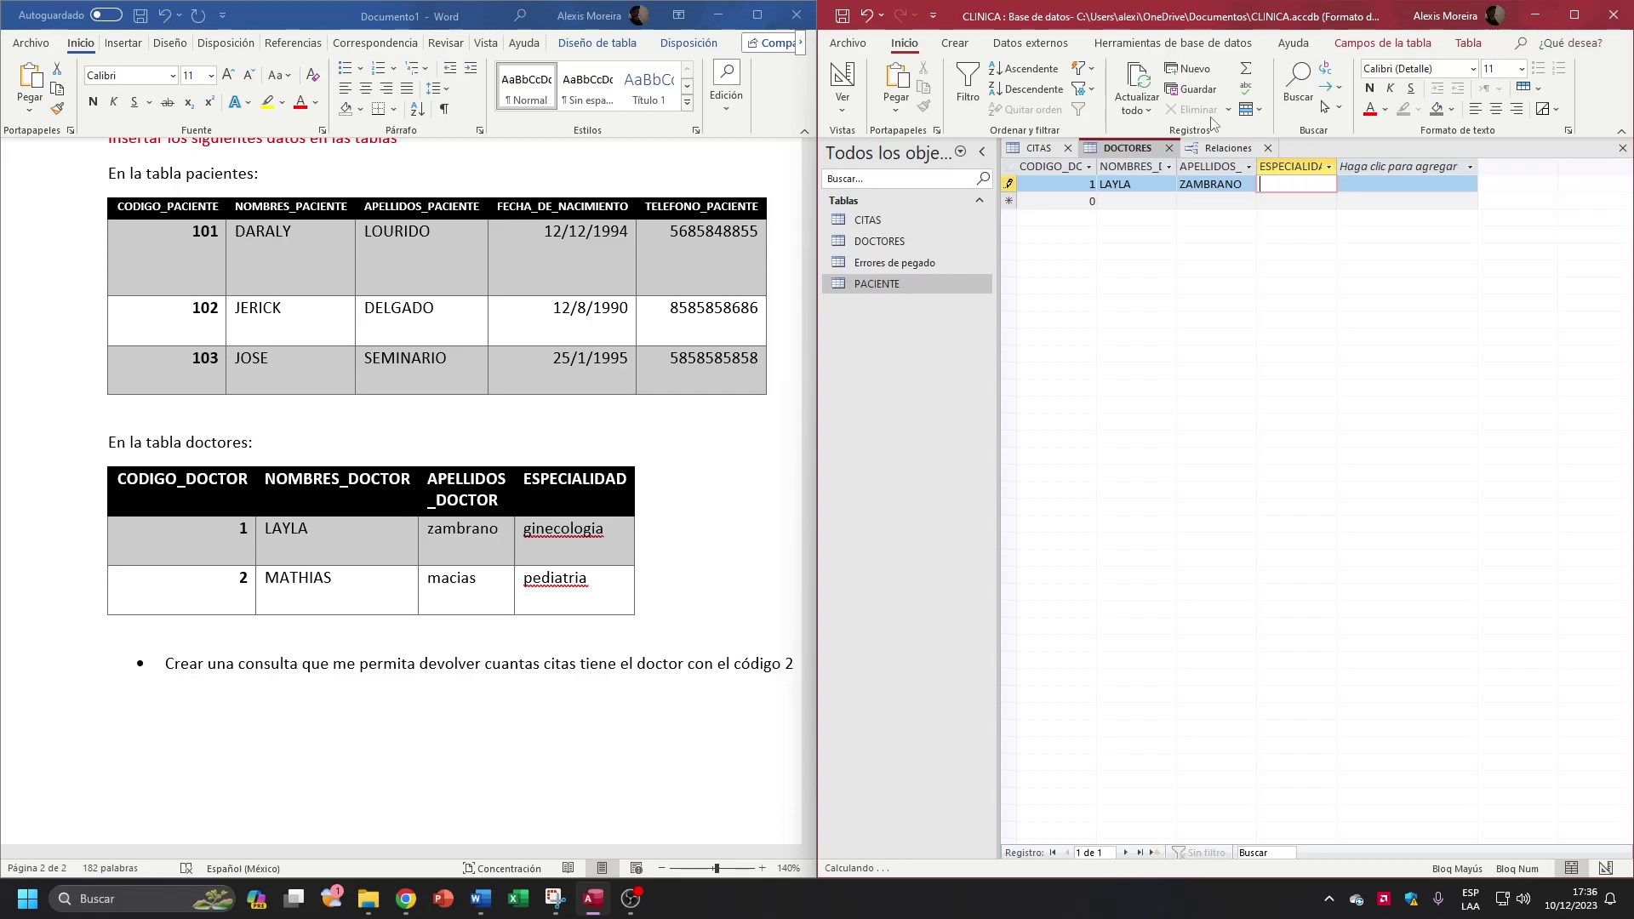
type("GINECOLOGIA")
key("Tab")
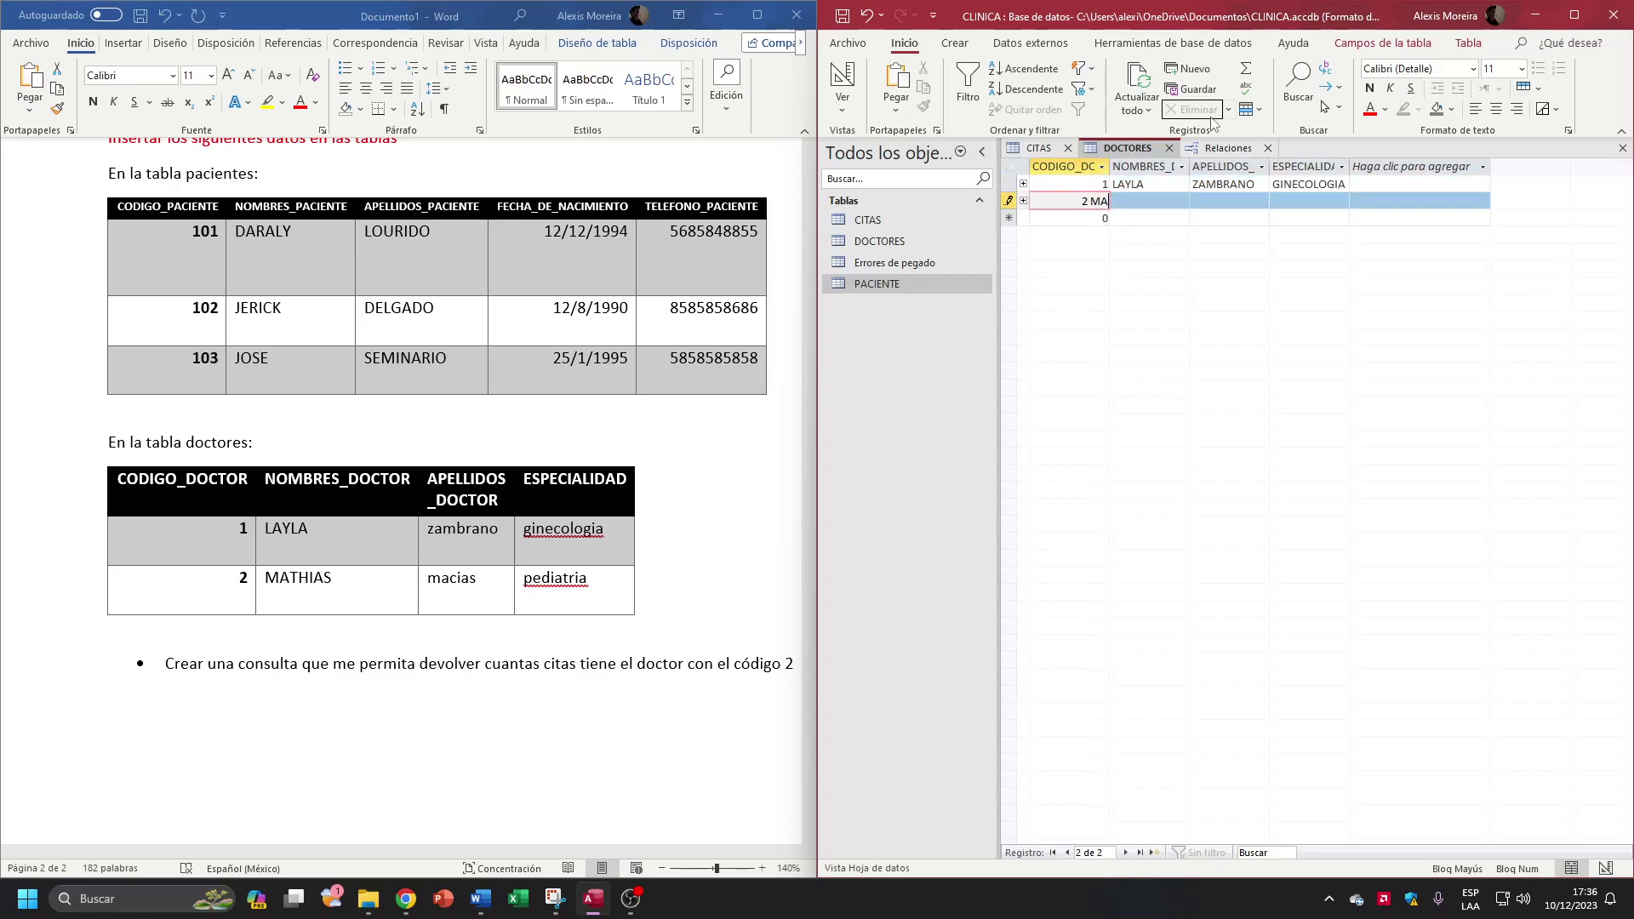
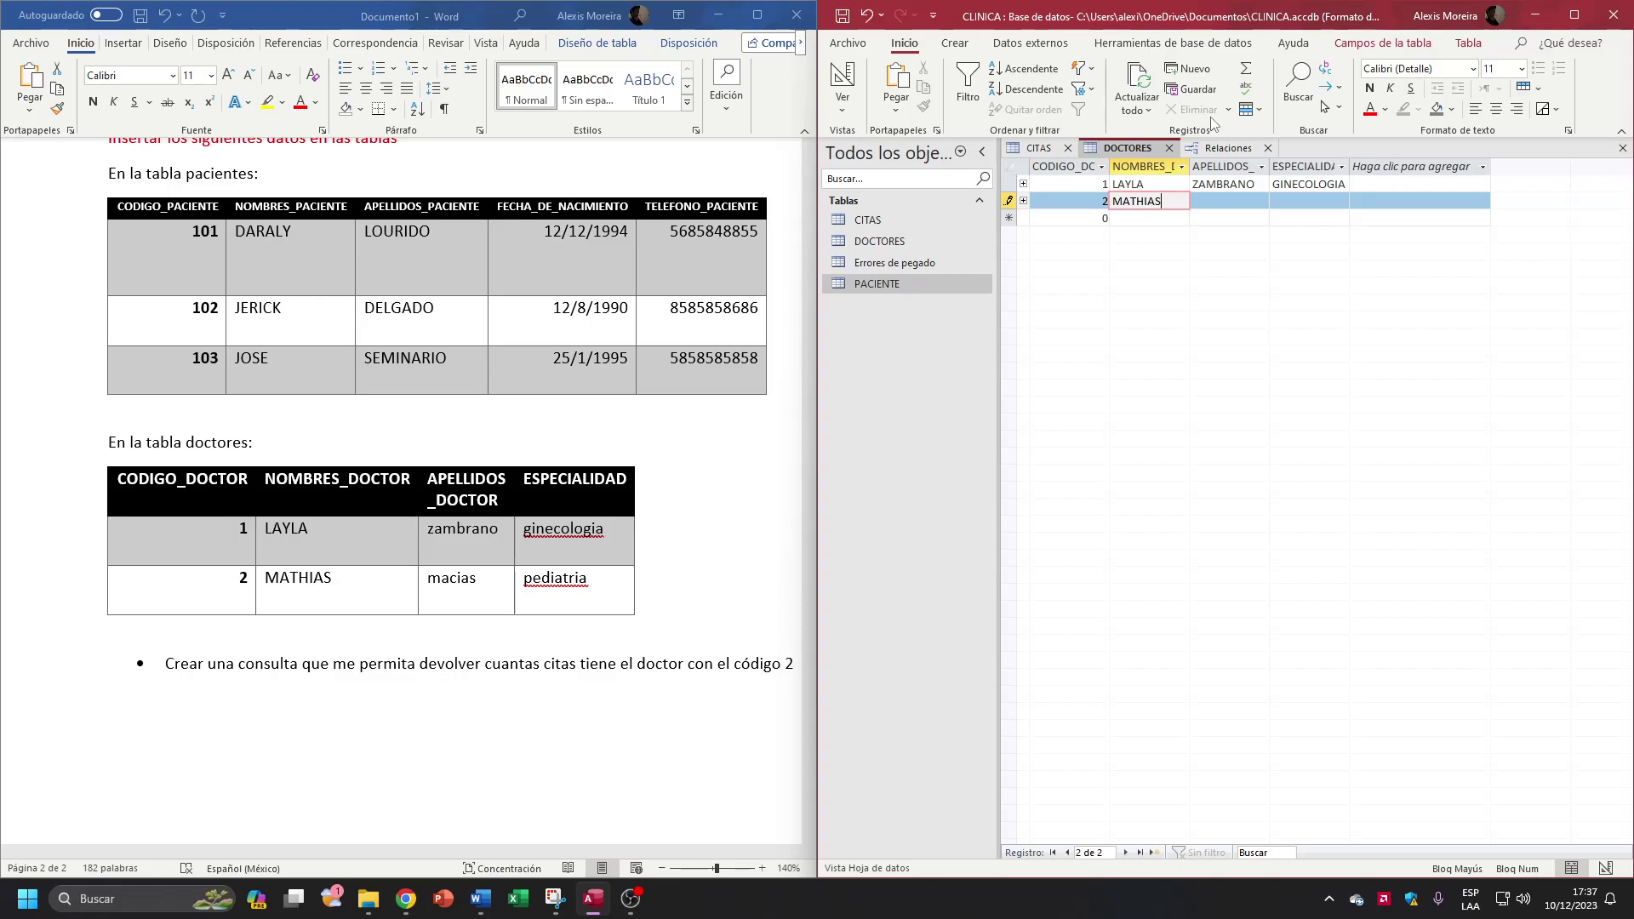
key("Tab")
left_click(1157, 200)
left_click(1292, 201)
type("PEDIATRIA")
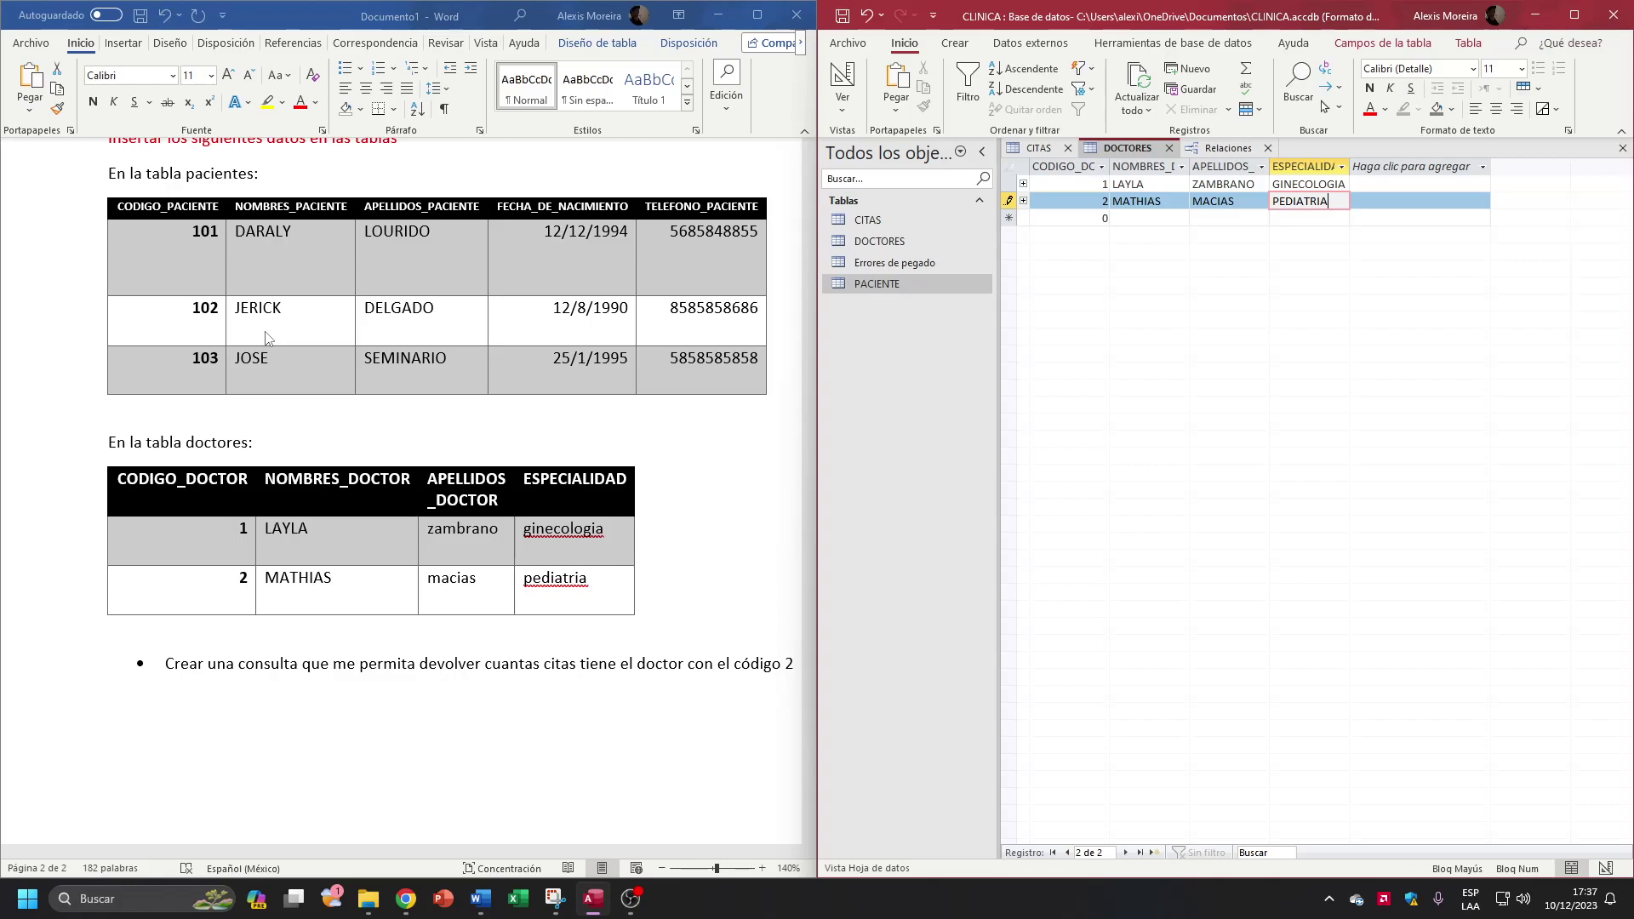
Step: Close DOCTORES and in CITAS add patient 102 with doctor 2 on 29/12/2023
left_click(1169, 149)
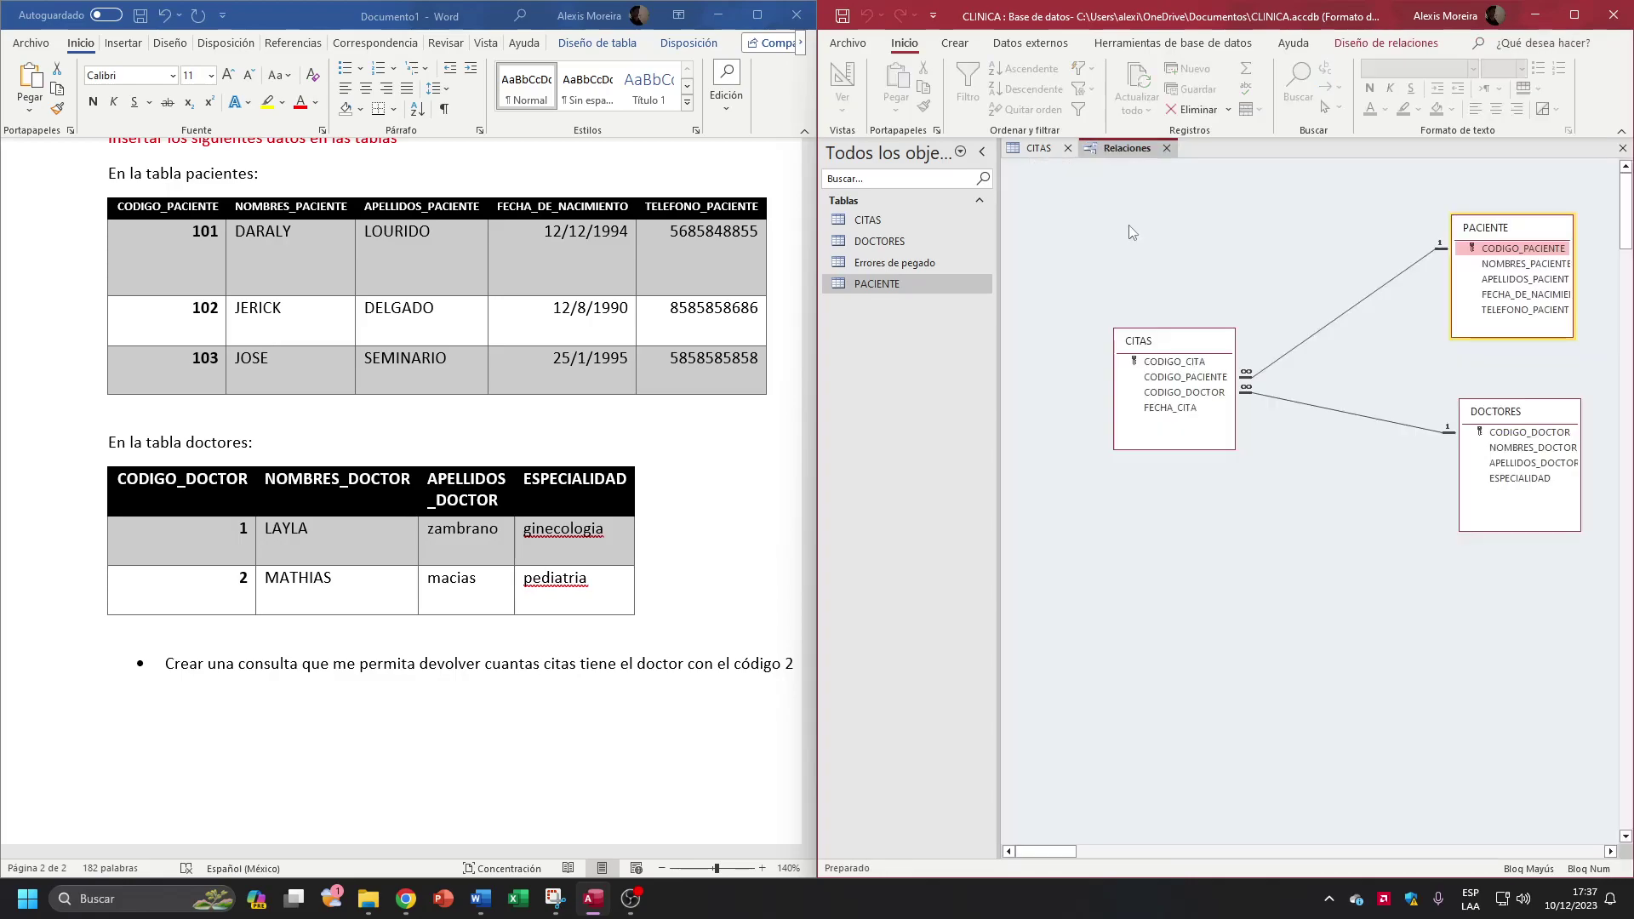
left_click(1071, 145)
left_click(1079, 184)
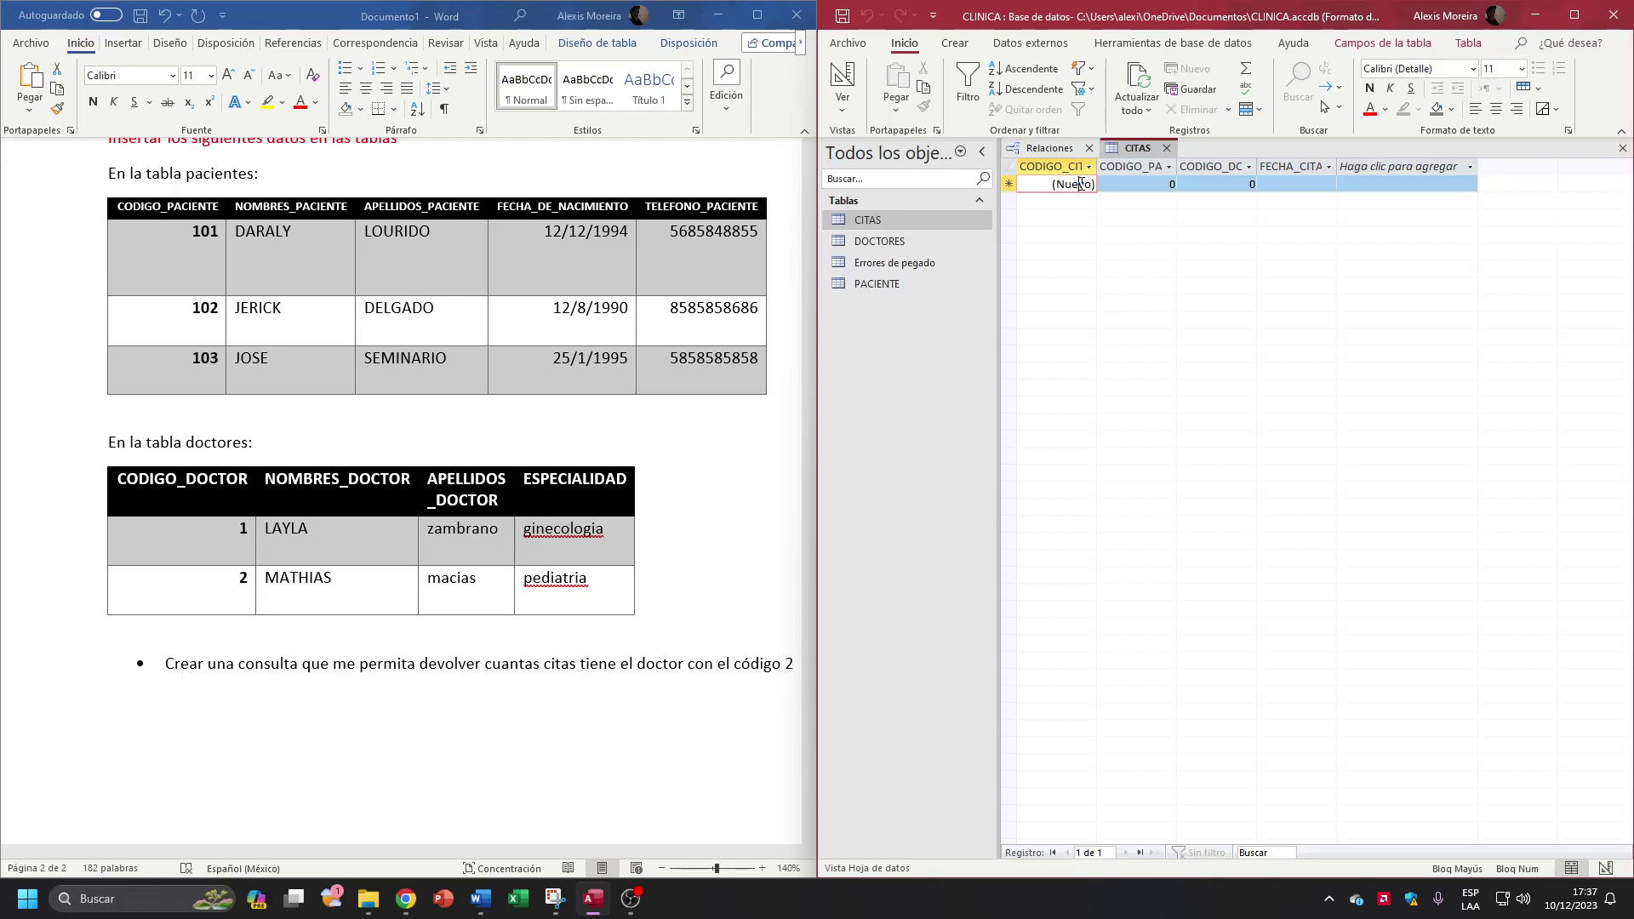
left_click(1118, 184)
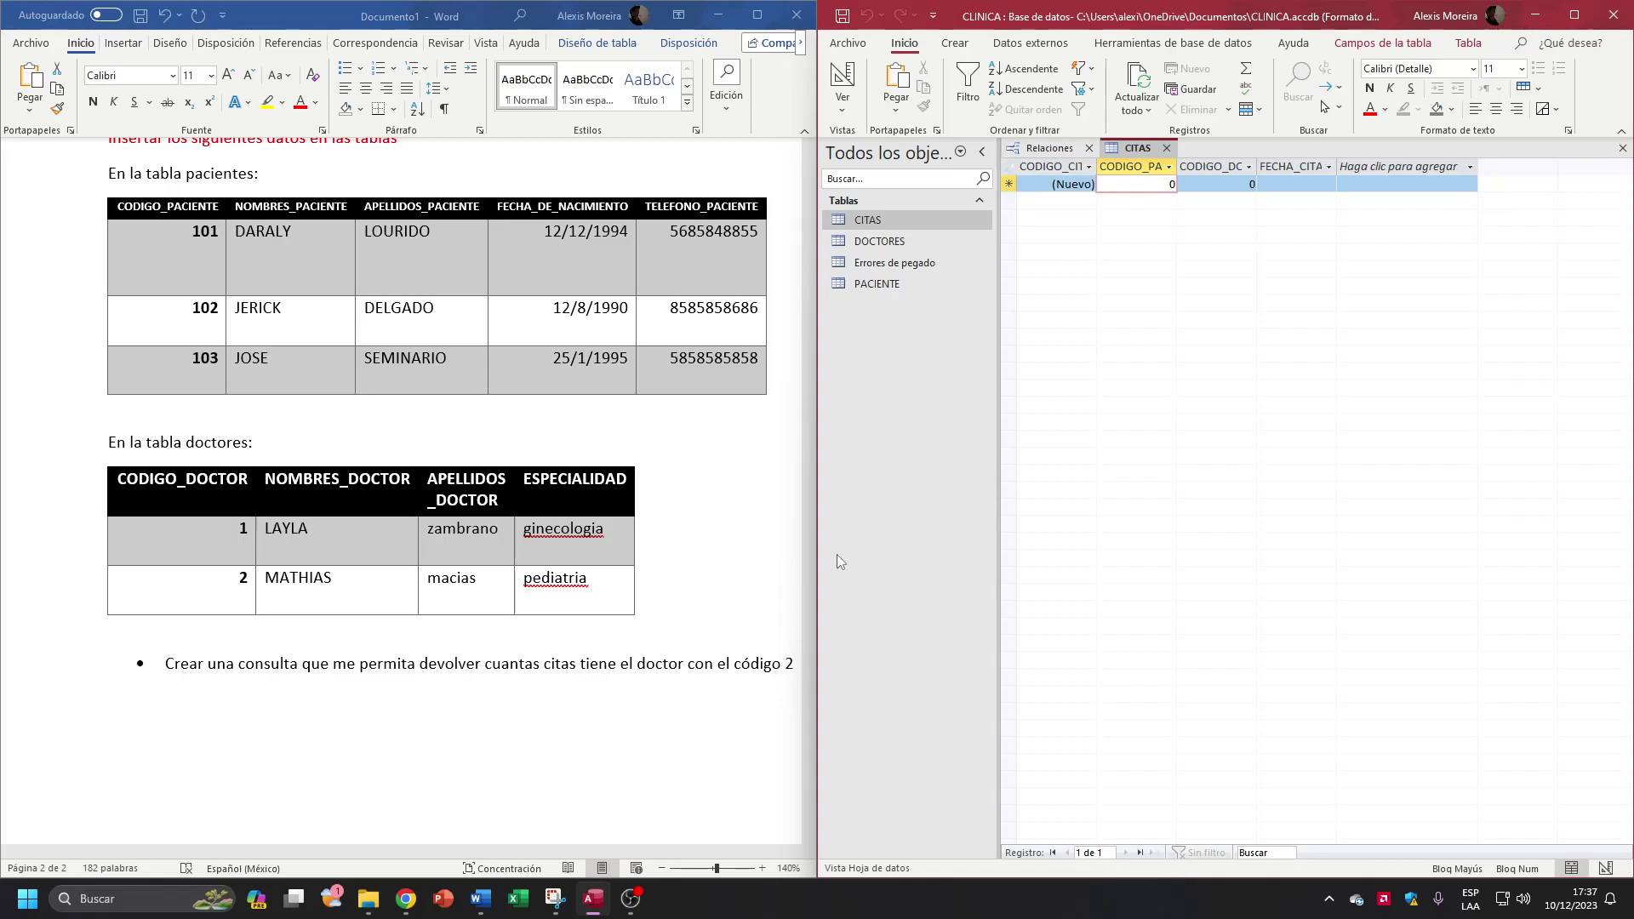
type("1")
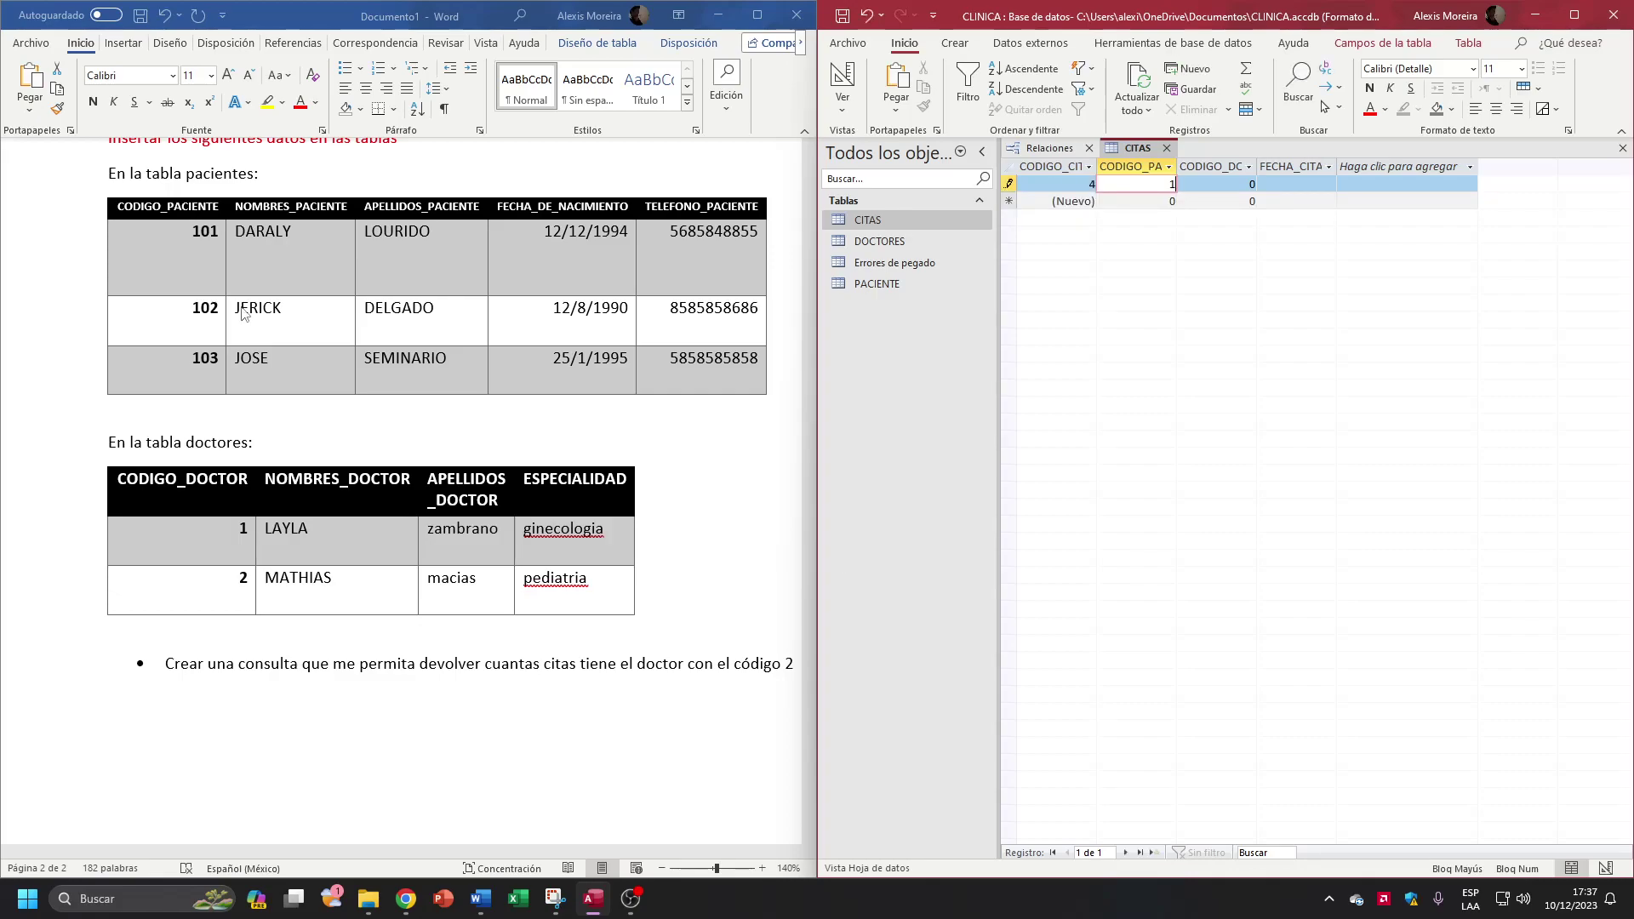
type("02")
key("Tab")
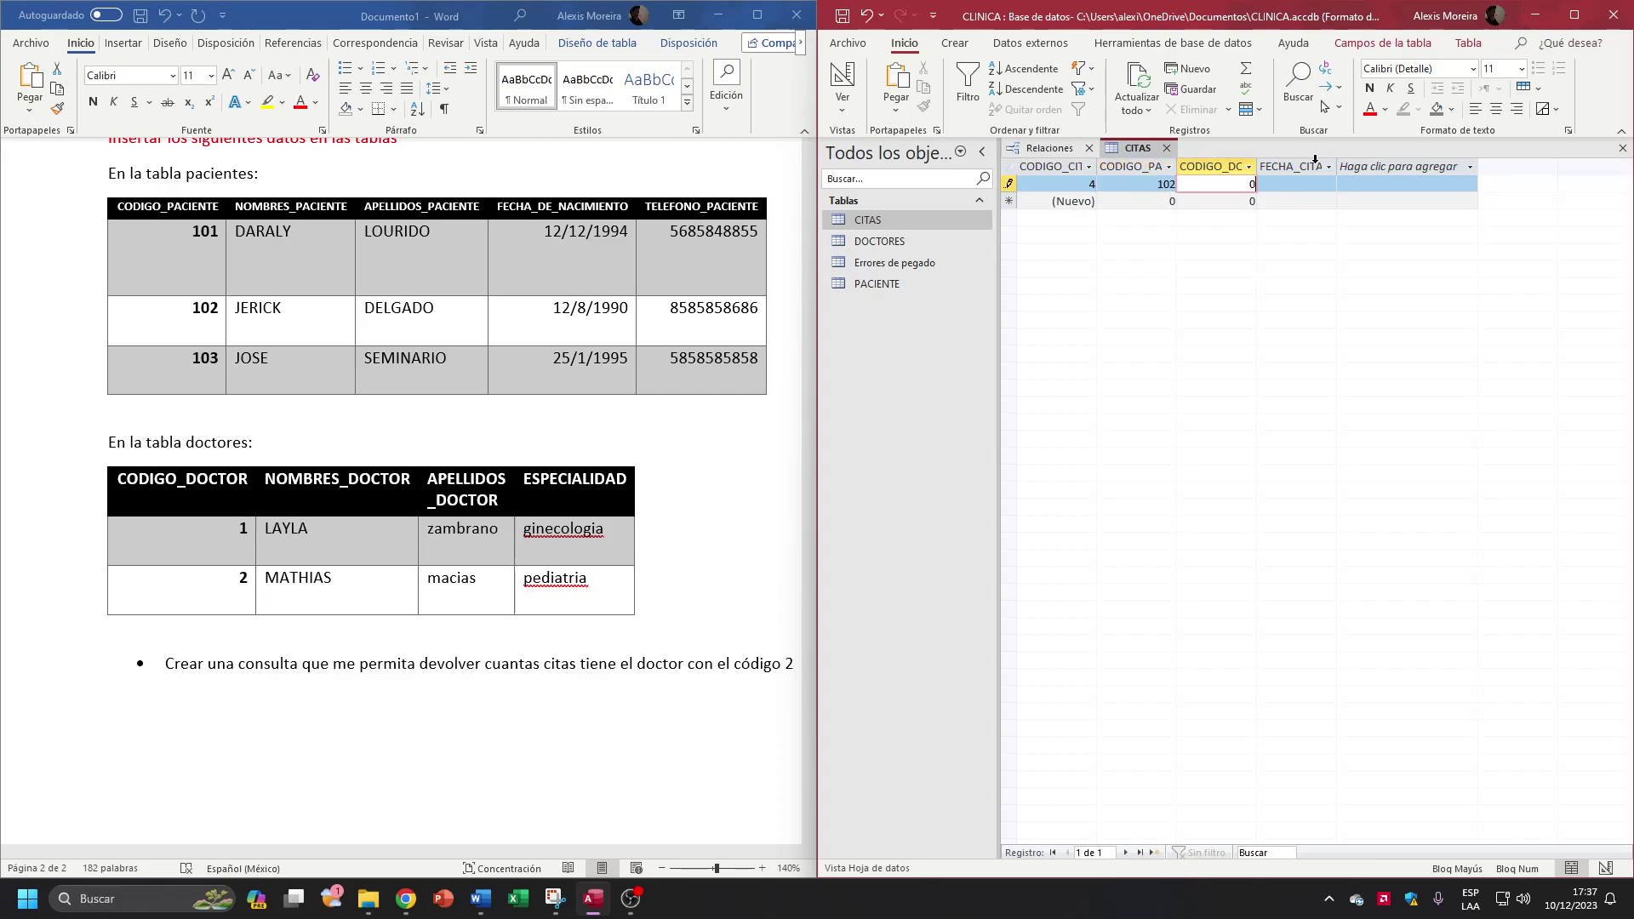
type("2")
key("Tab")
type("29/12/2023")
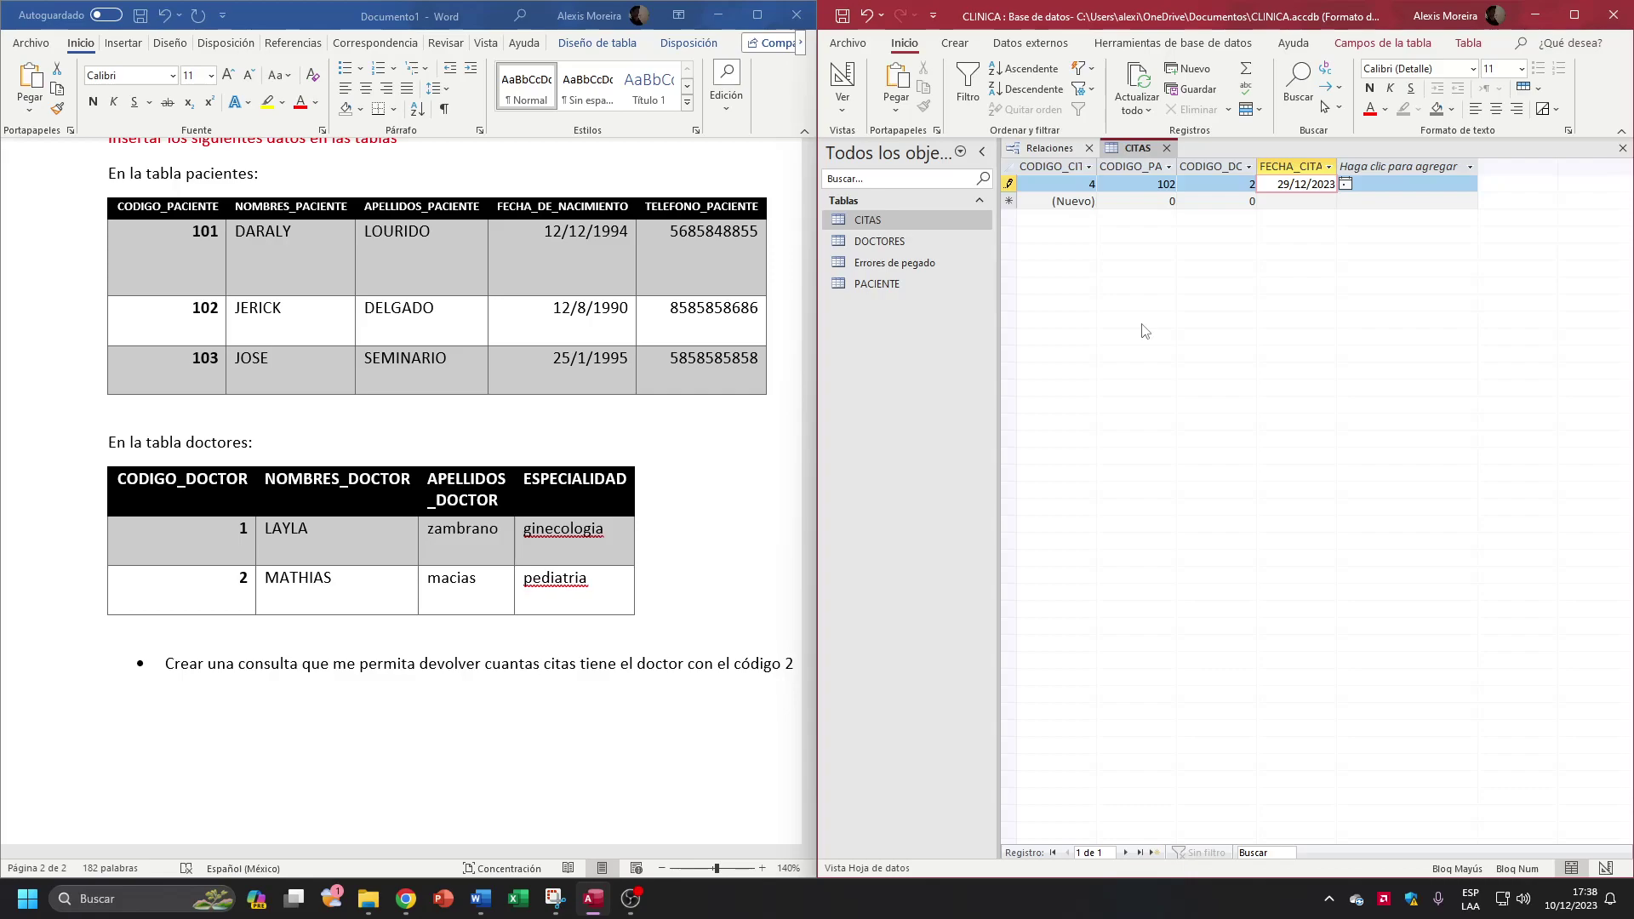
key("Tab")
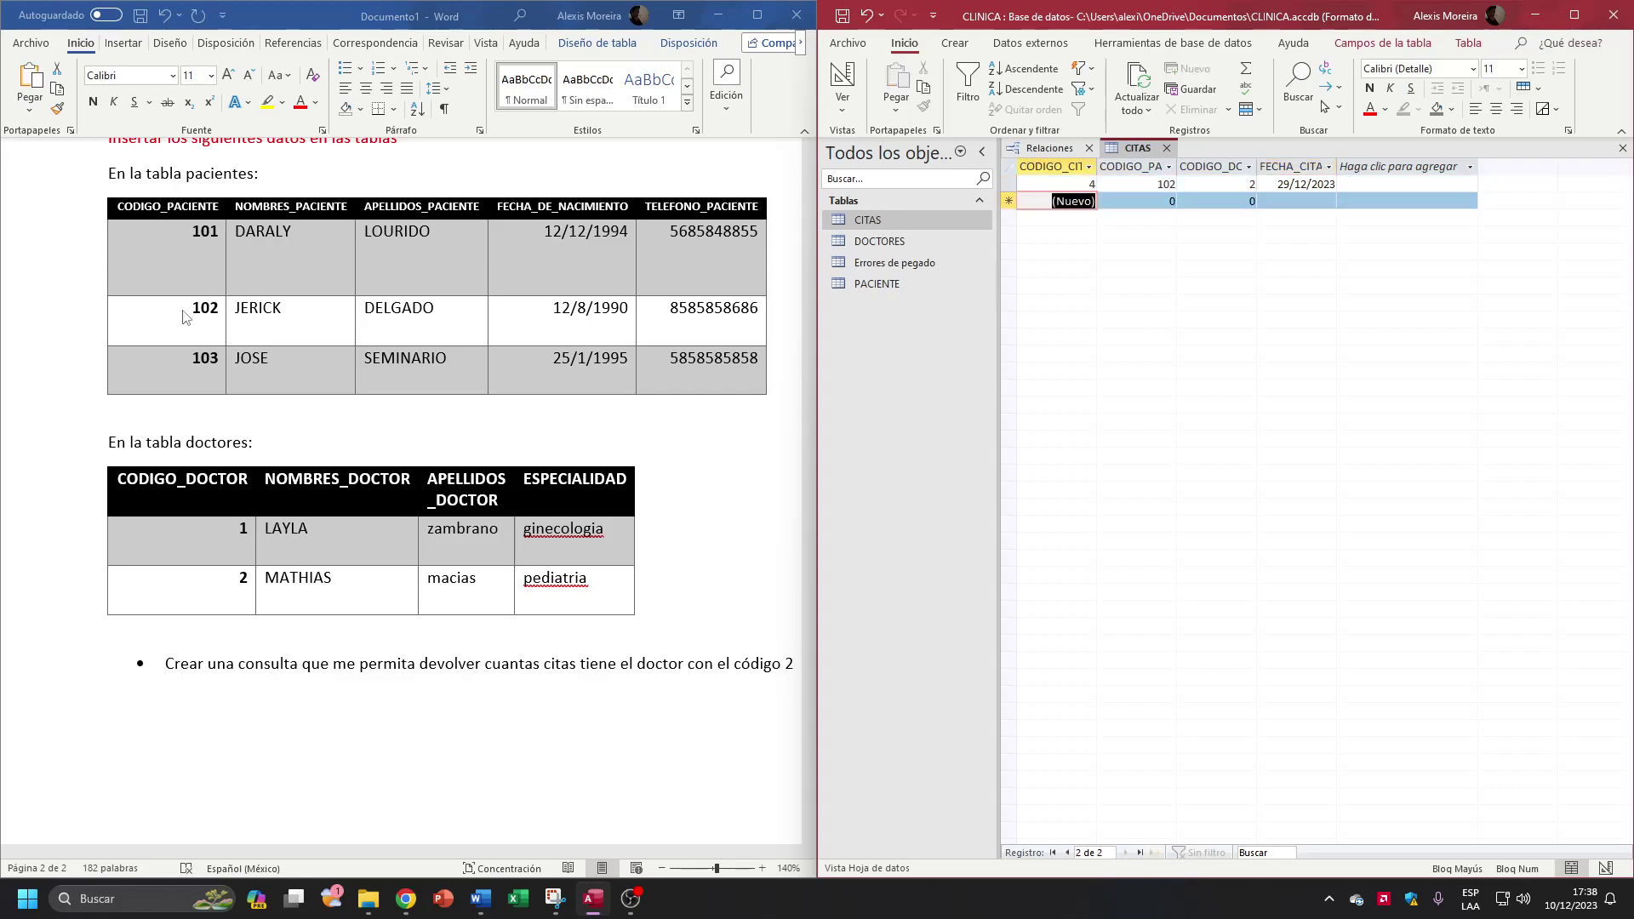
Step: Add an appointment for patient 101 with doctor 1 on 30/12/2023
key("Tab")
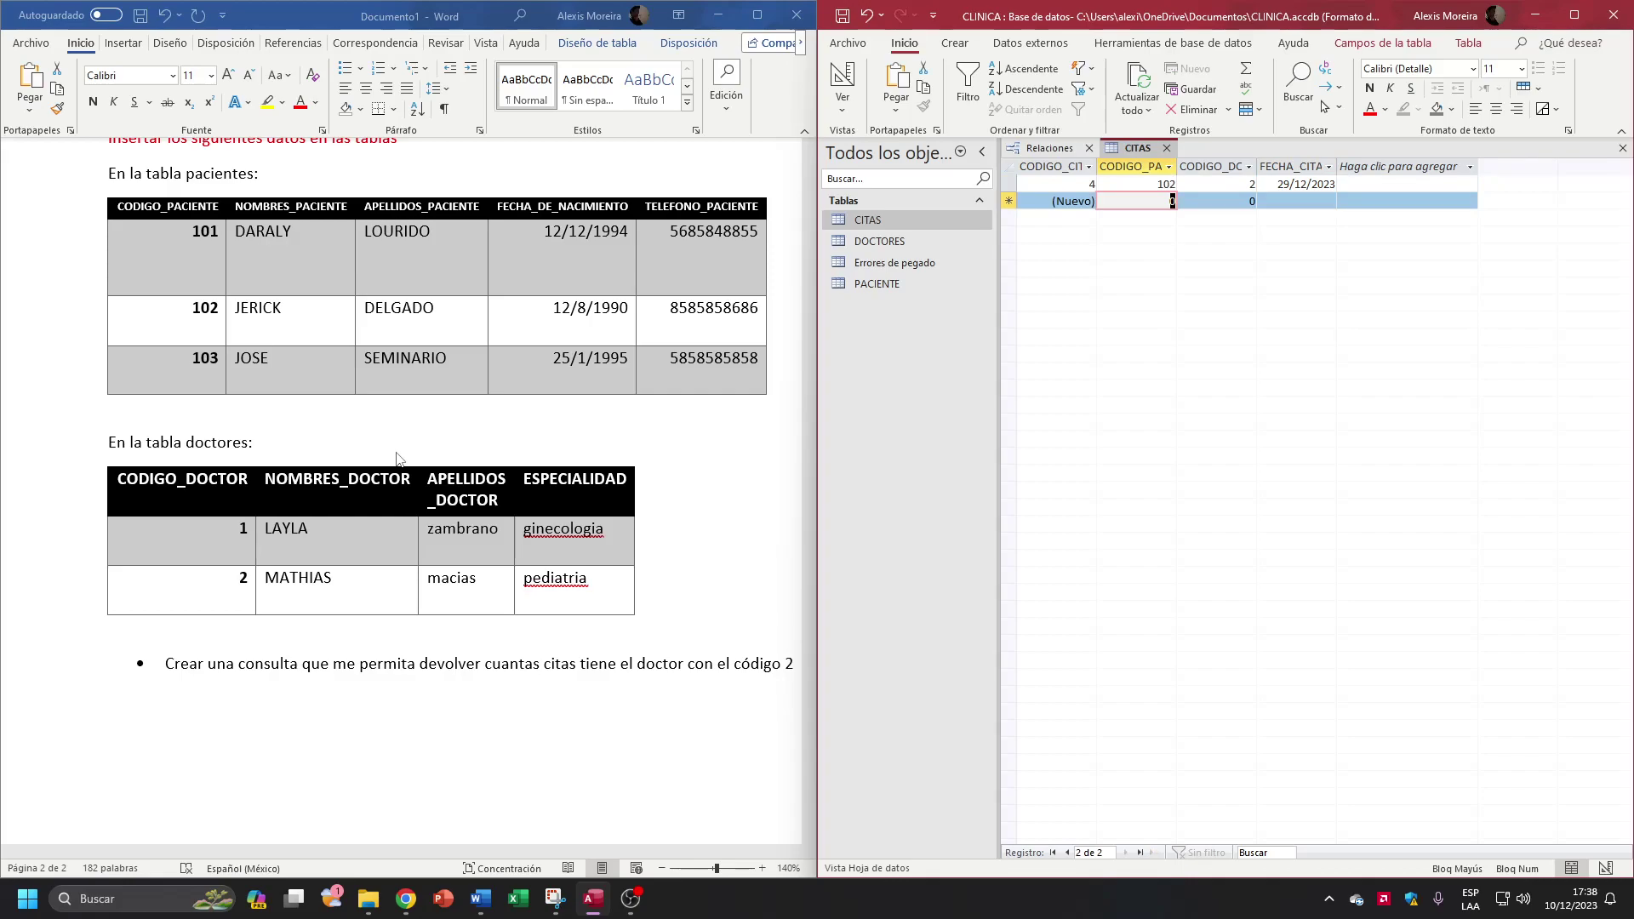
type("101")
key("Tab")
type("1")
key("Tab")
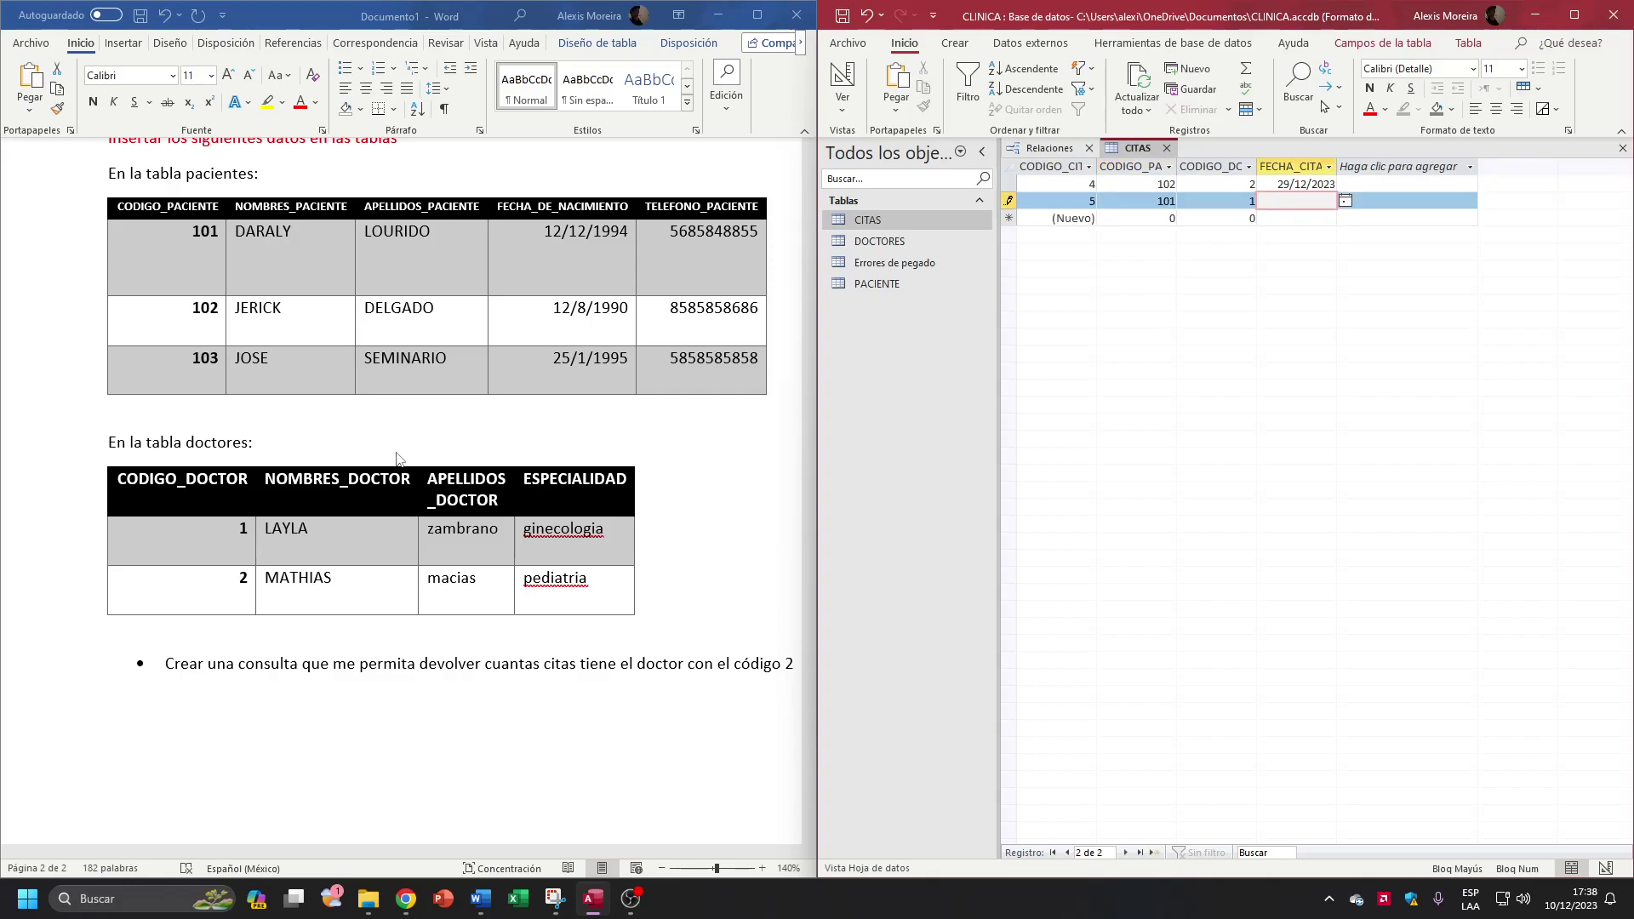
left_click(1328, 201)
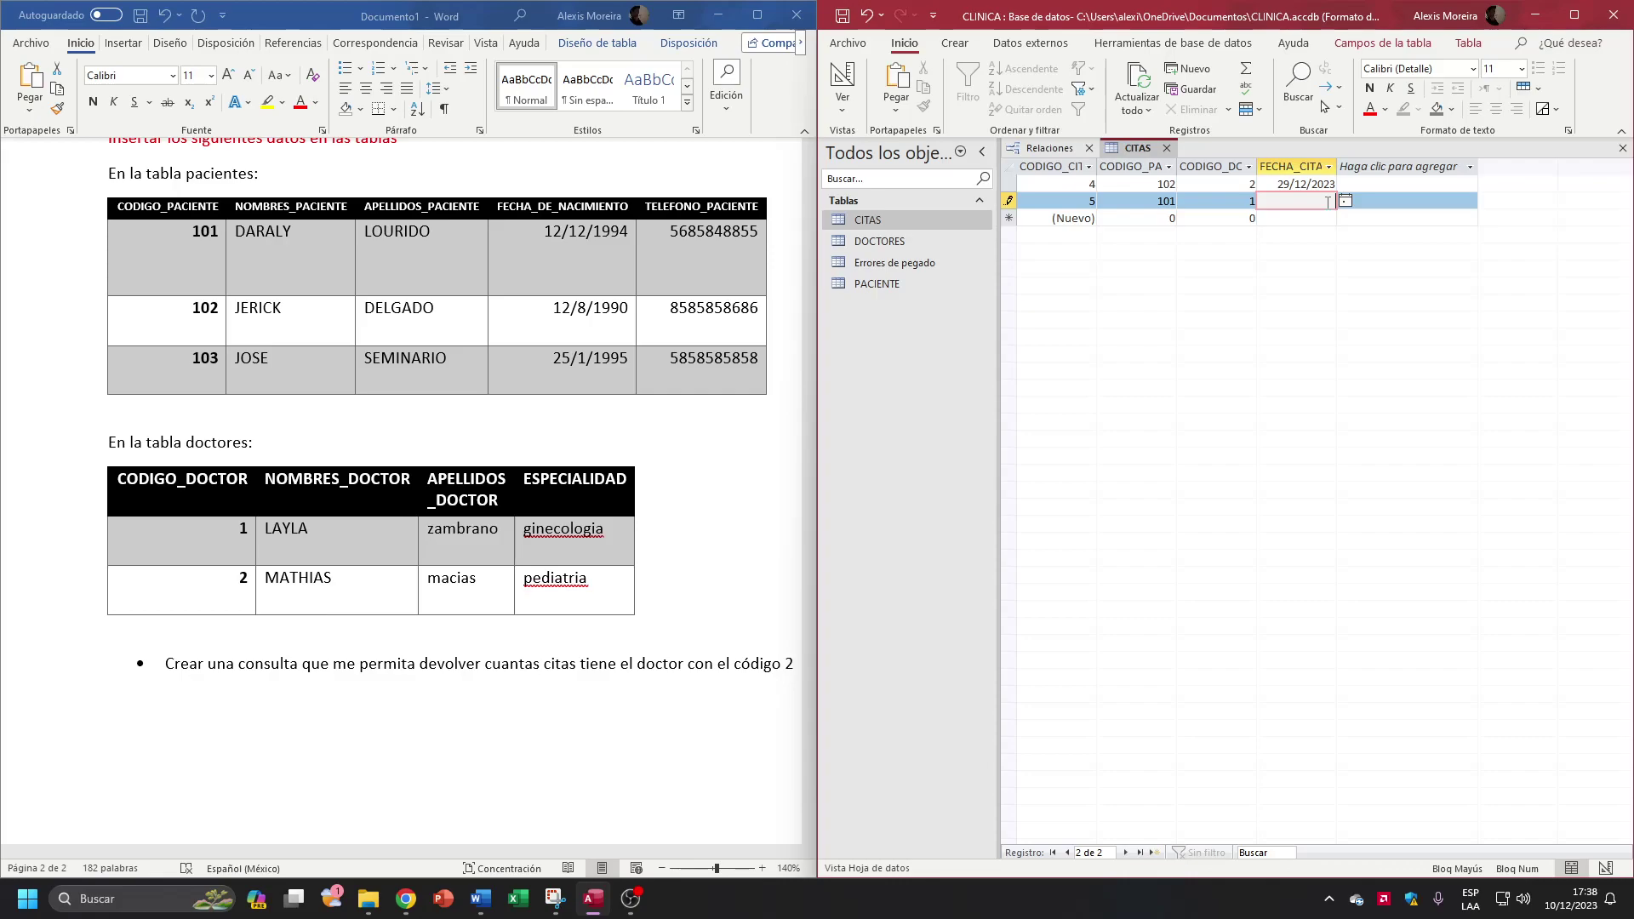
type("30/12/2023")
left_click(1146, 219)
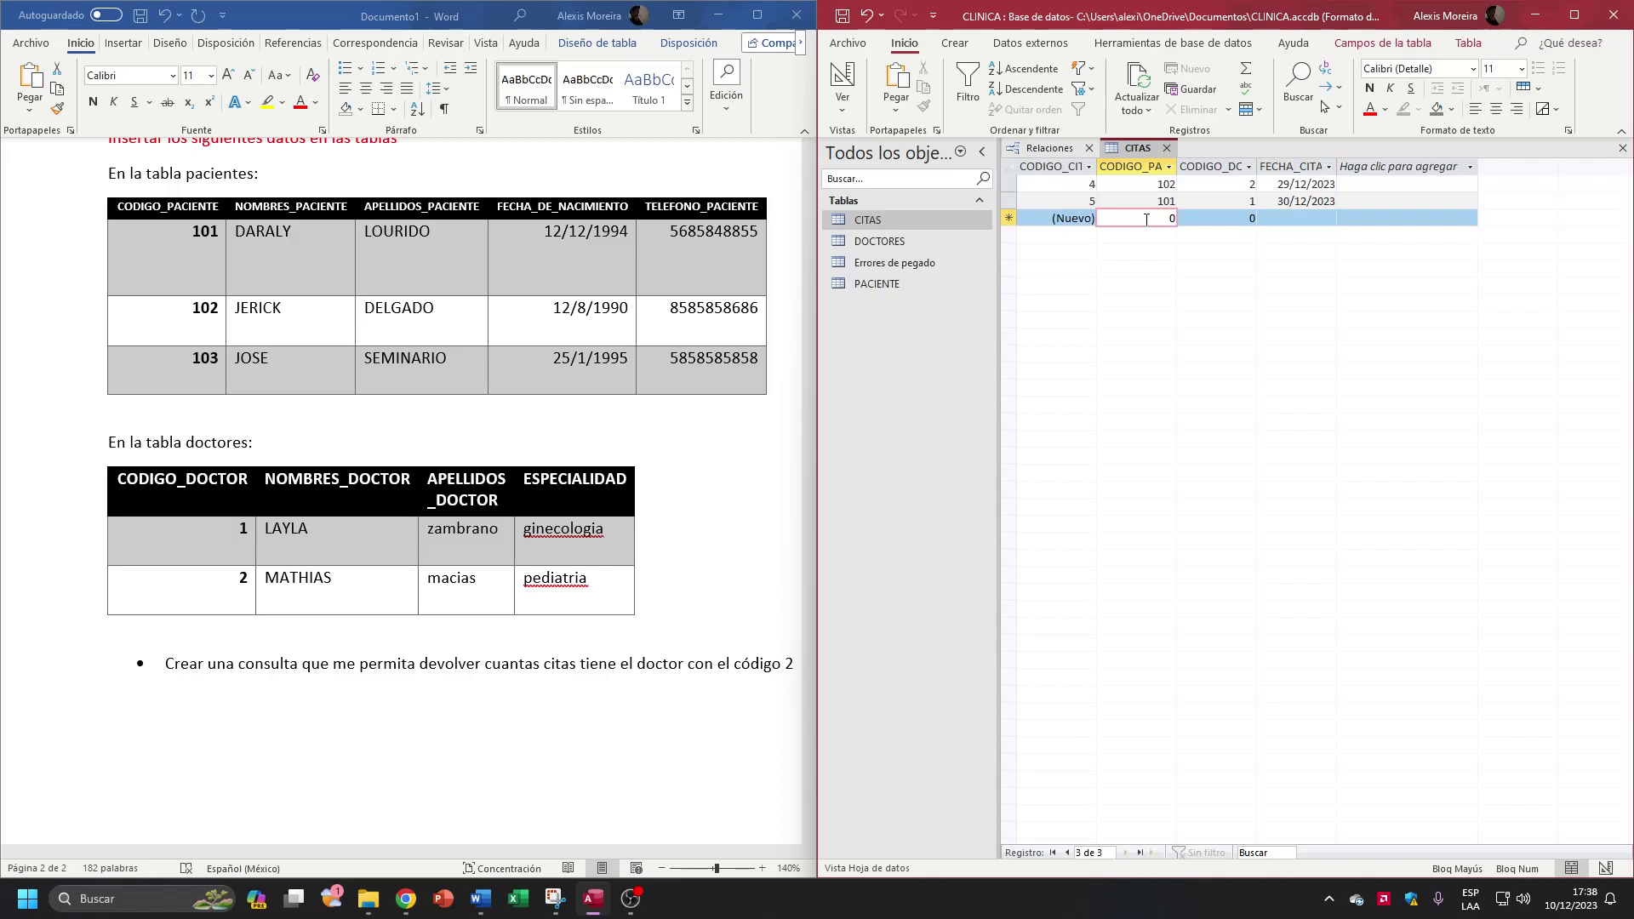
Step: Add an appointment for patient 102 with doctor 2 on 15/12/2023, then close CITAS
type("102")
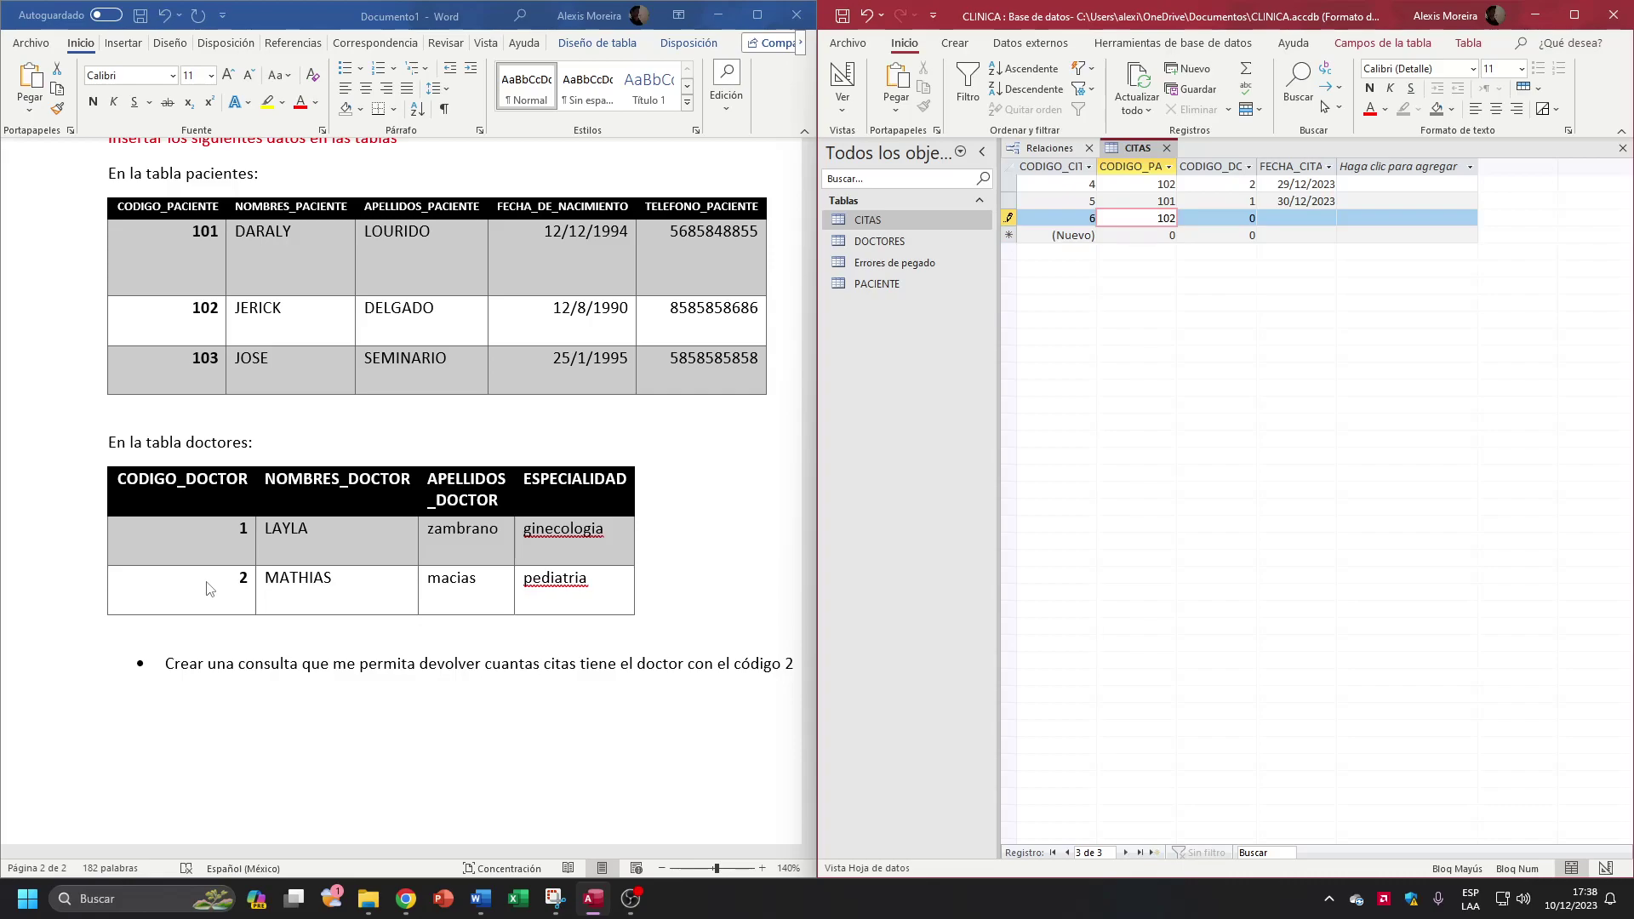
key("Tab")
type("2")
key("Tab")
left_click(1345, 218)
left_click(1298, 294)
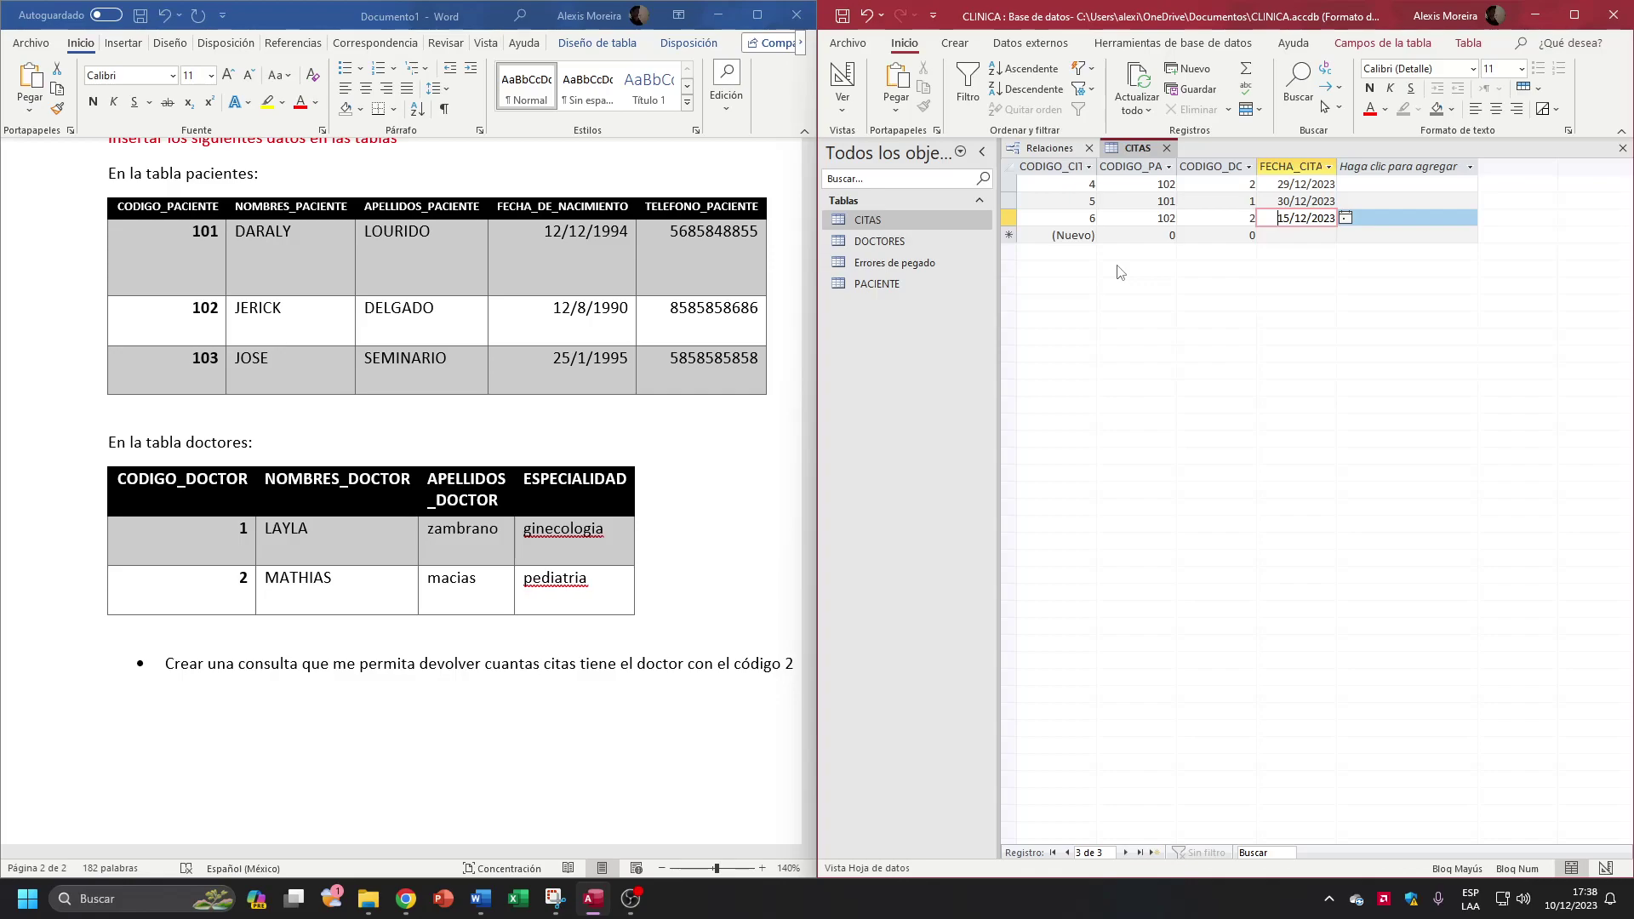
key("alt+F4")
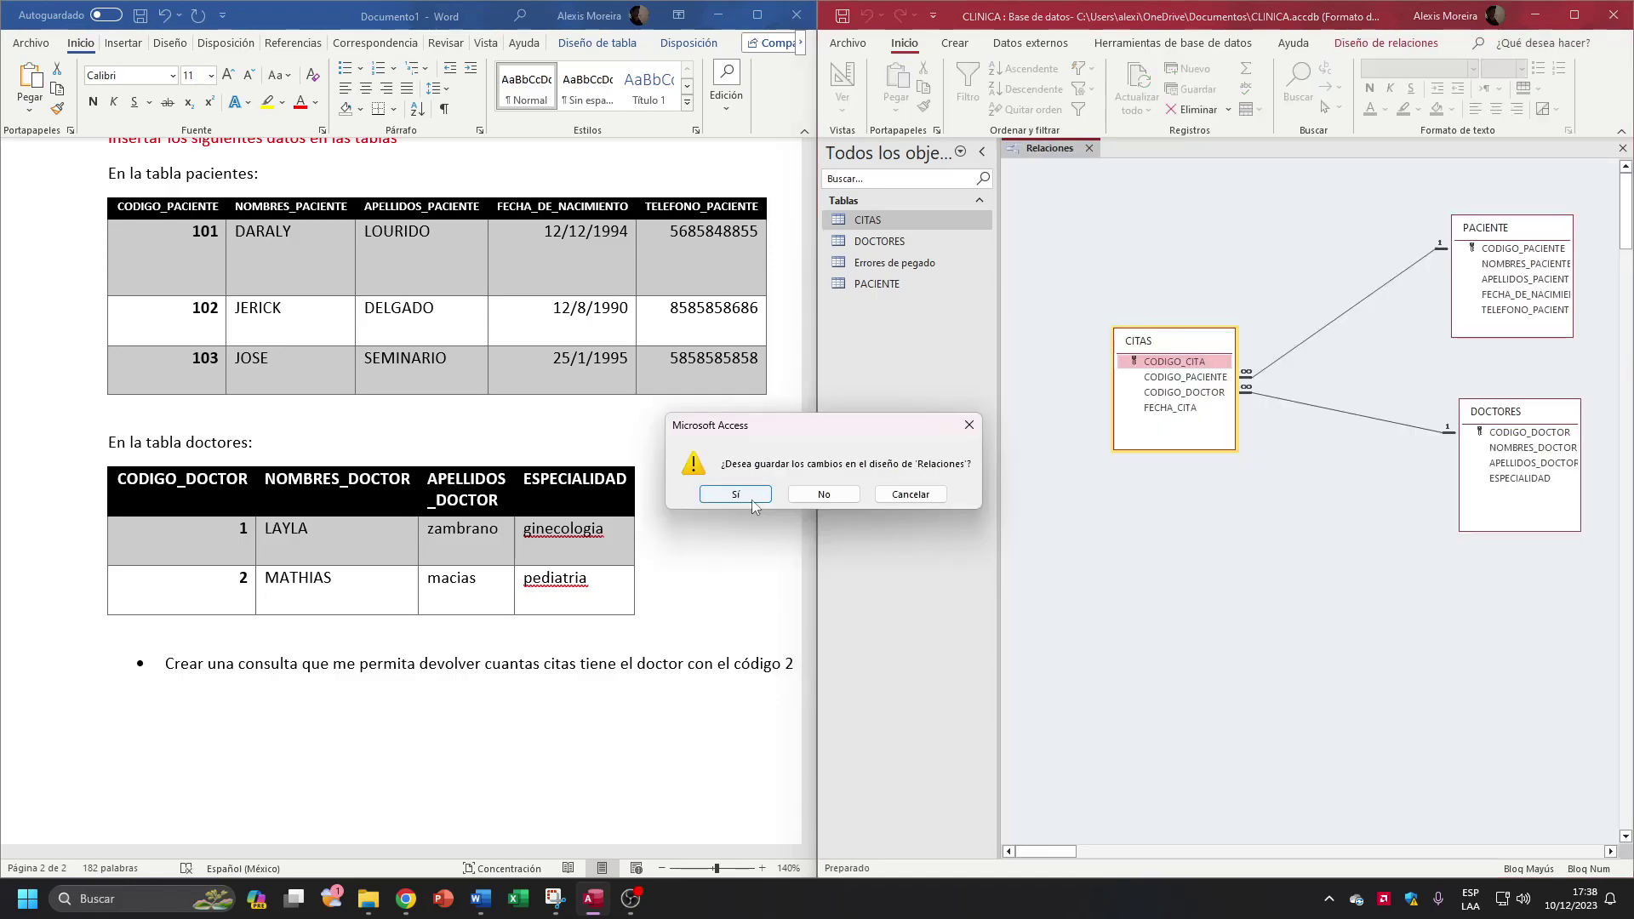
Step: Save the relationship layout changes and show the Crear ribbon's object-creation options
left_click(735, 494)
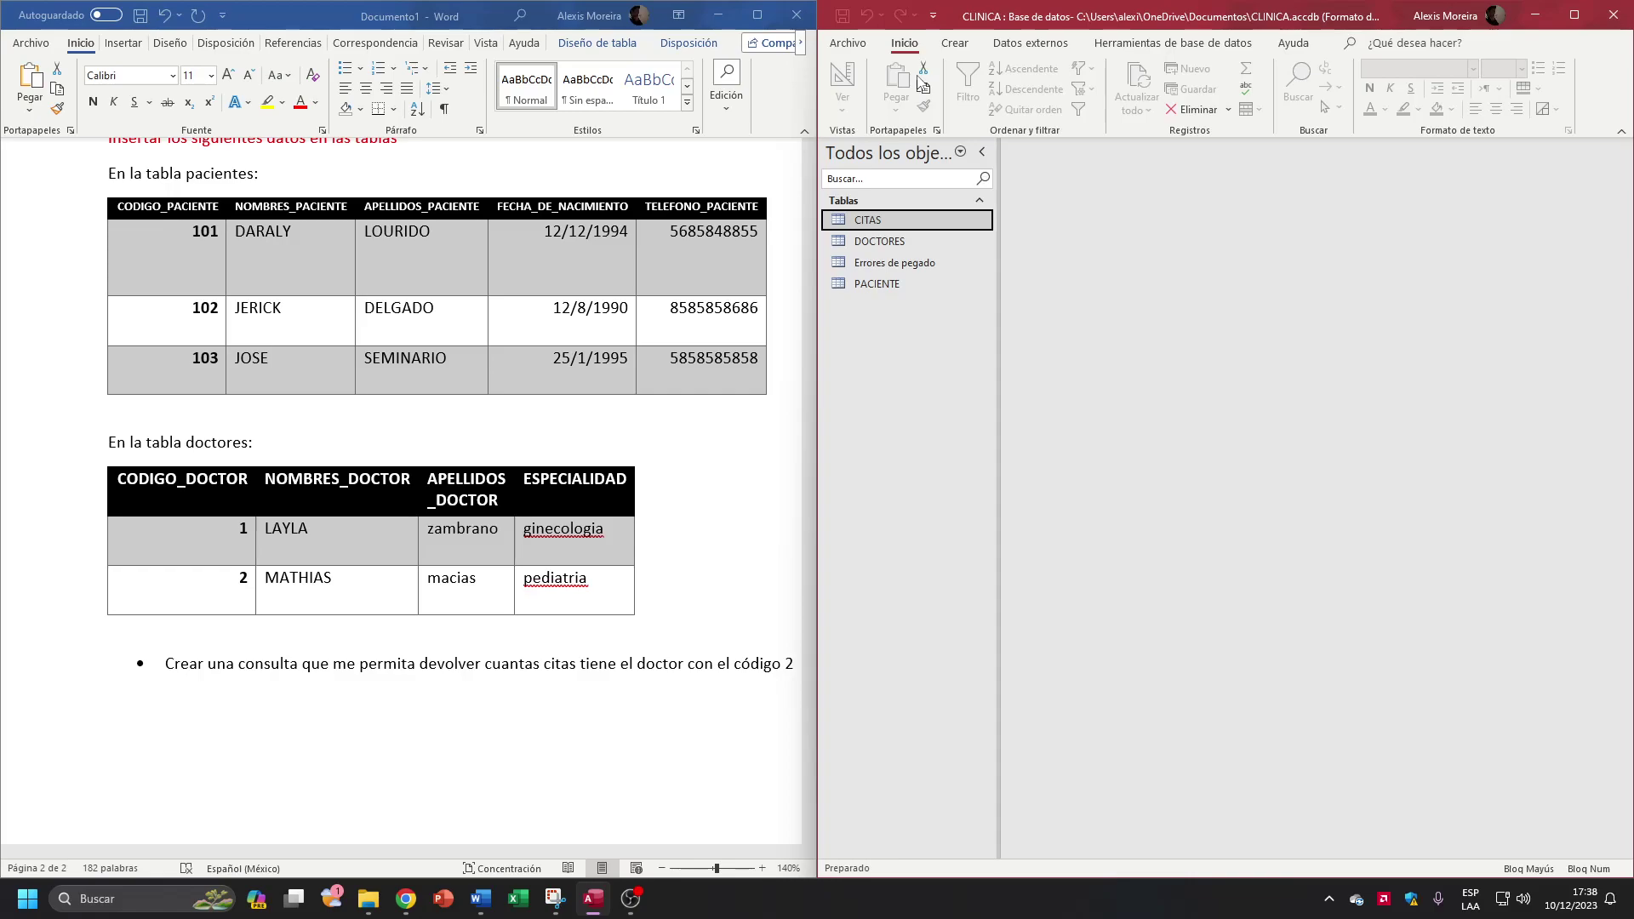
left_click(954, 42)
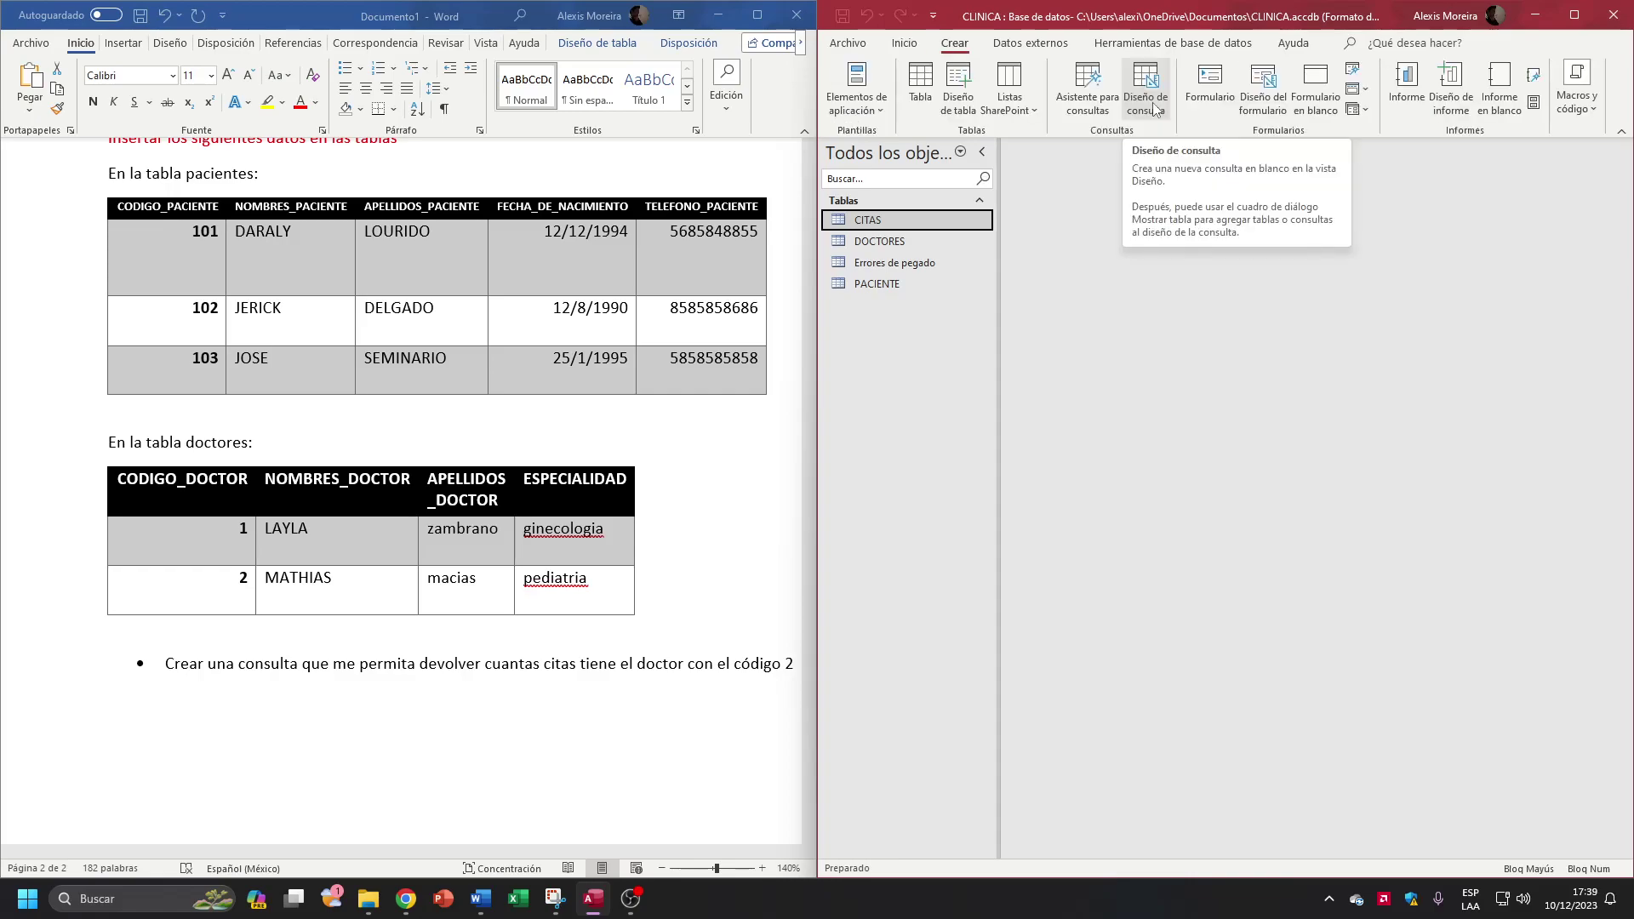